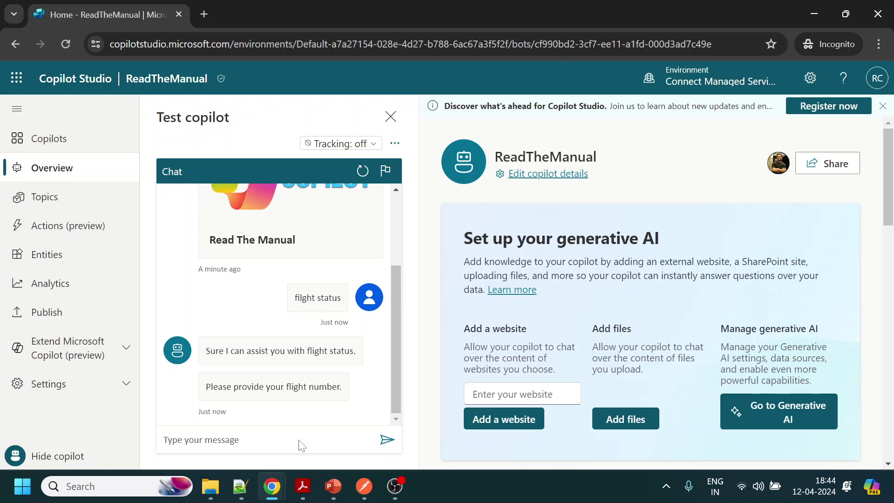
- Reply to the test copilot's flight number question with 2345f
click(300, 446)
text(2345f)
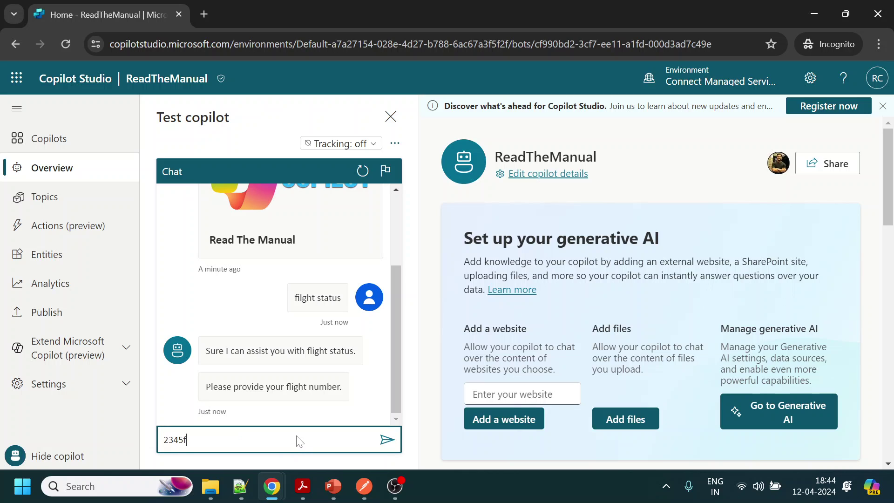
click(386, 440)
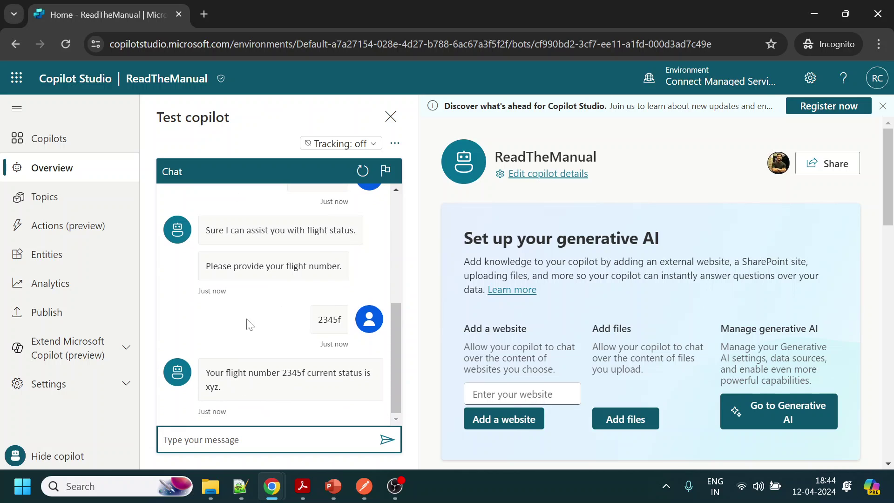
- Open the topic behind the flight number question, allow clipboard access, and inspect the final flight status message node
click(327, 276)
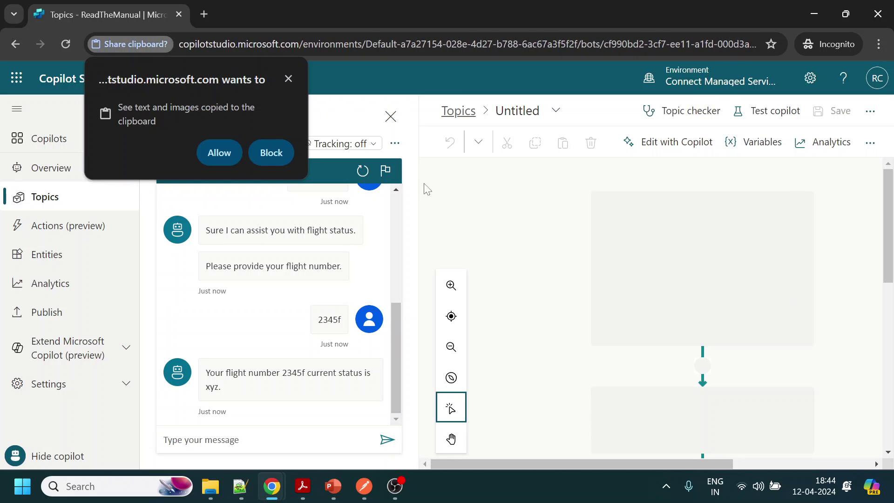
click(229, 152)
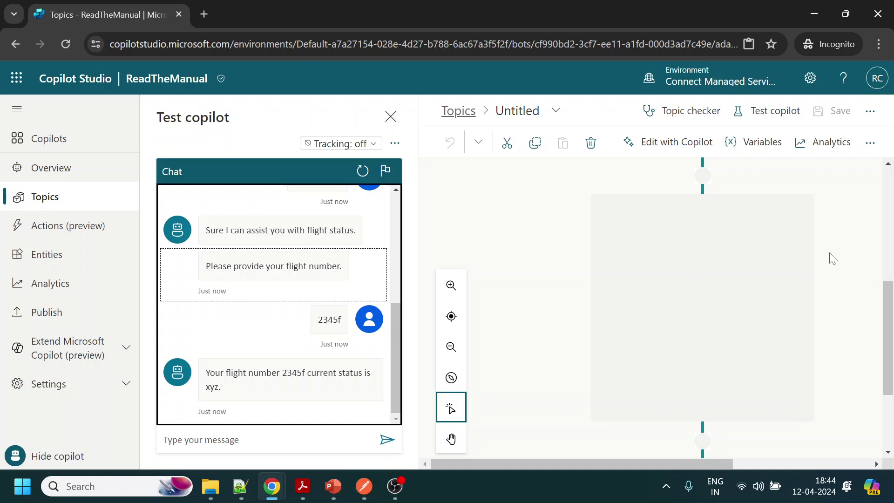
scroll(824, 281, down, 3)
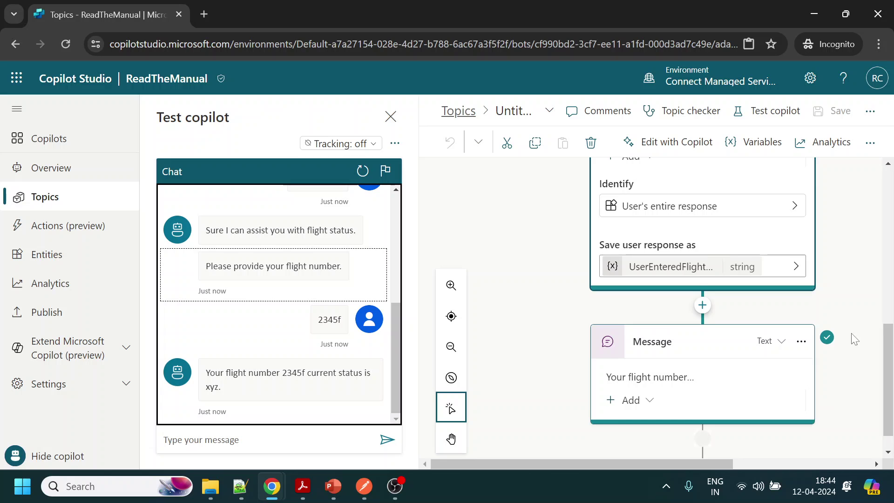
scroll(851, 339, down, 1)
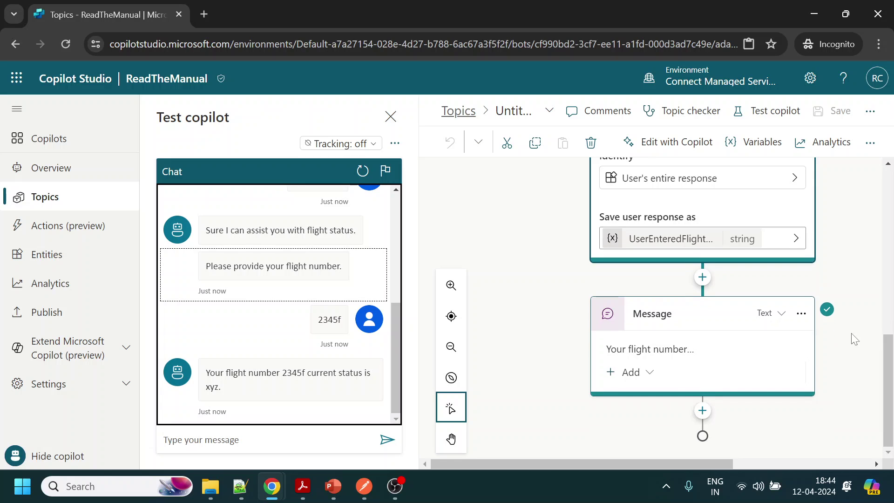
click(676, 356)
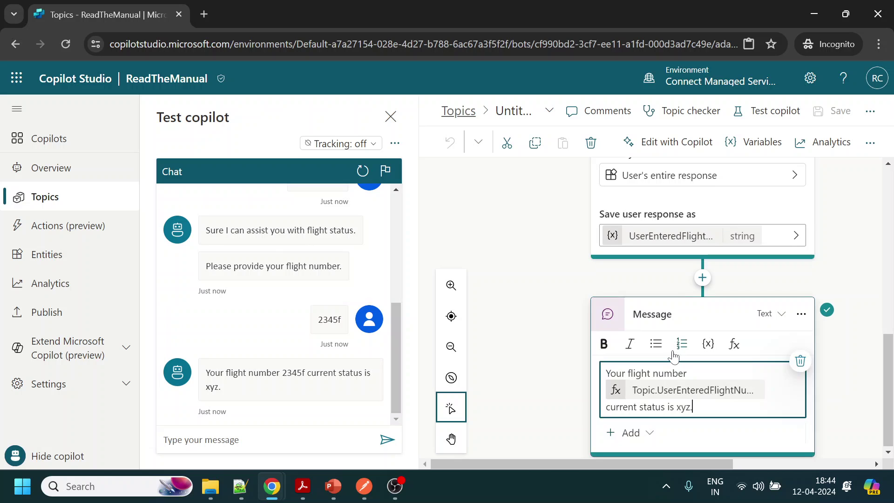
click(861, 275)
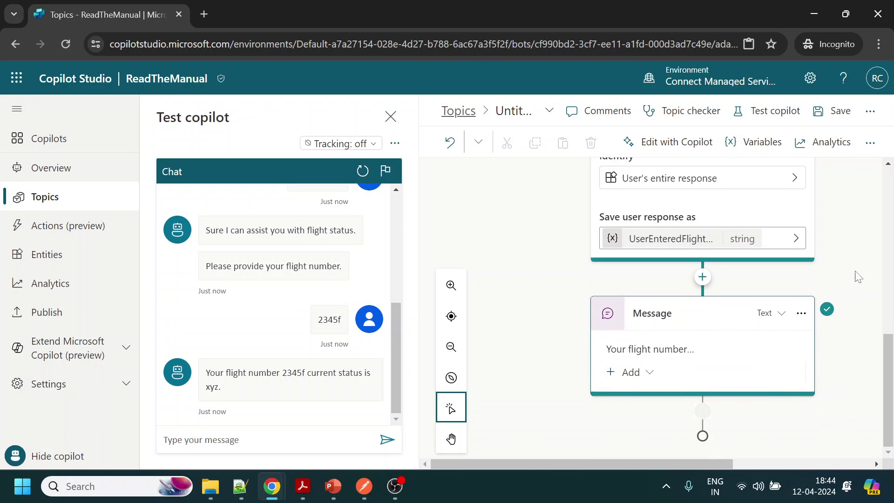
- Switch to Postman, review the aviationstack flights request URL, and return to Copilot Studio
click(364, 496)
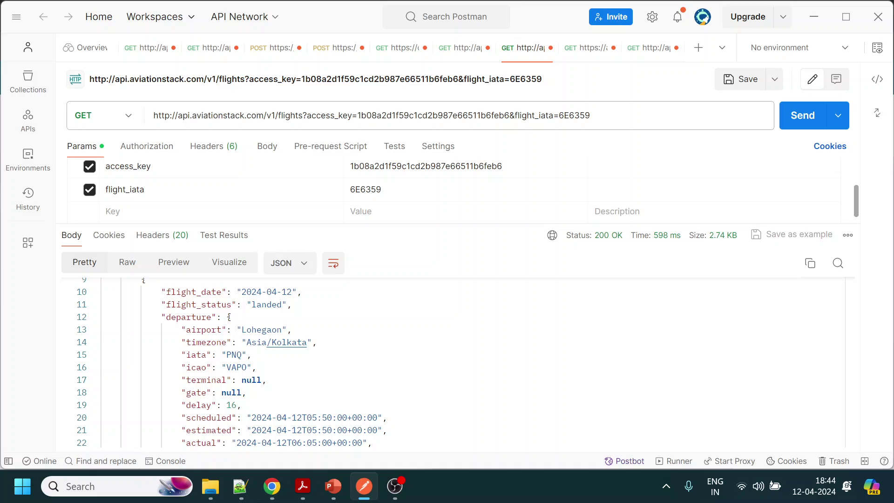
drag(164, 115, 600, 130)
key(alt+Tab)
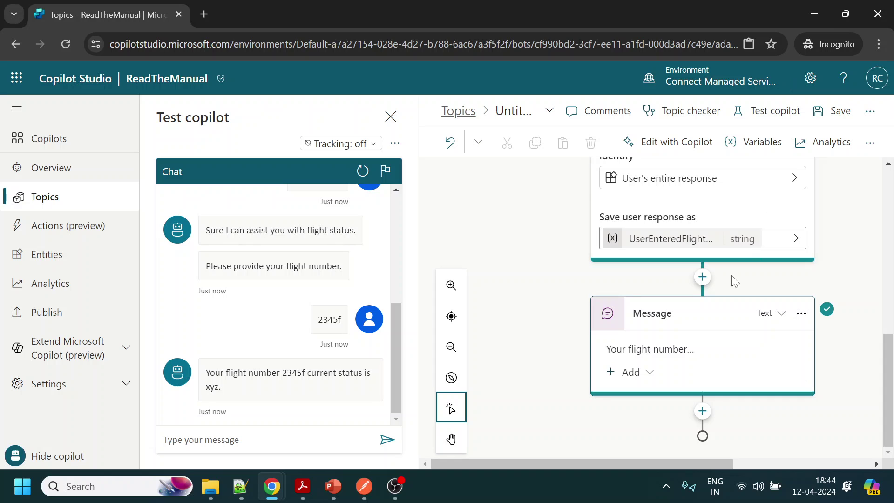
- Insert a call-an-action node between the flight number question and the message, choosing to create a new flow
click(703, 278)
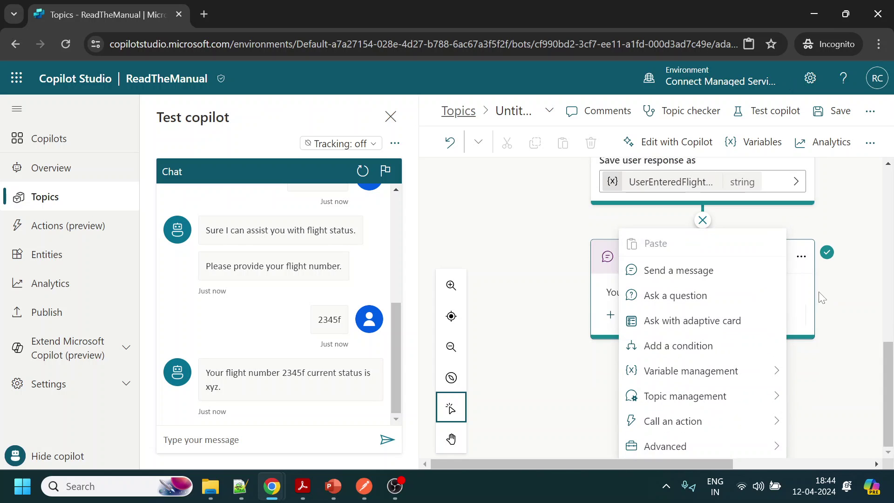
click(841, 217)
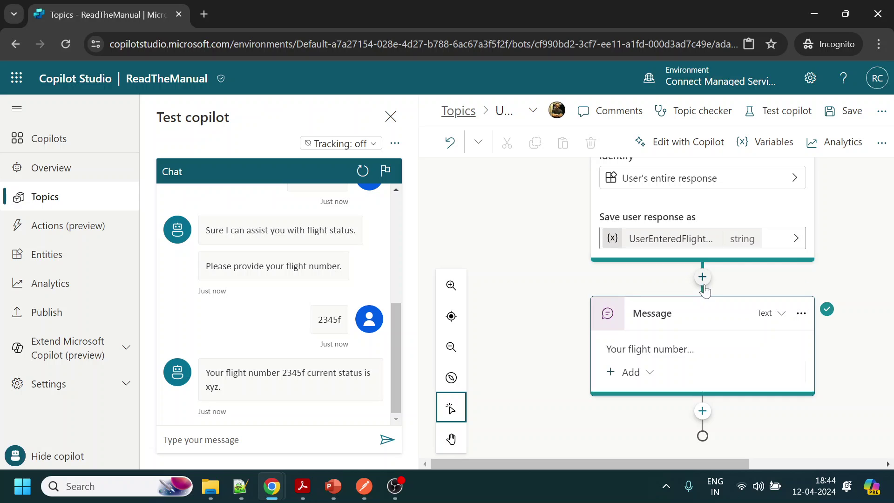
click(702, 280)
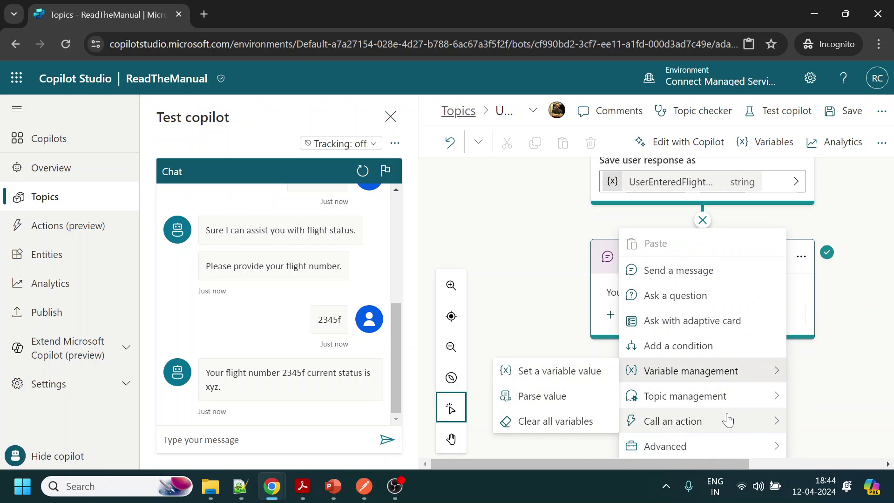
click(738, 426)
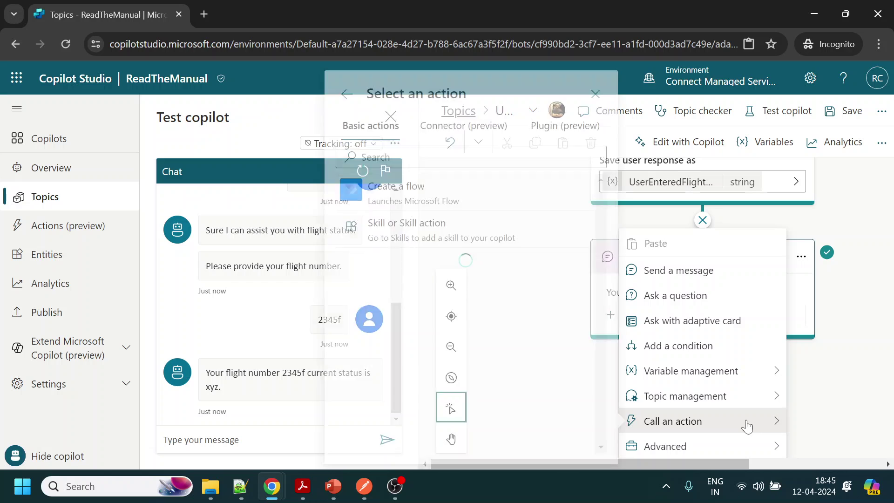
click(406, 195)
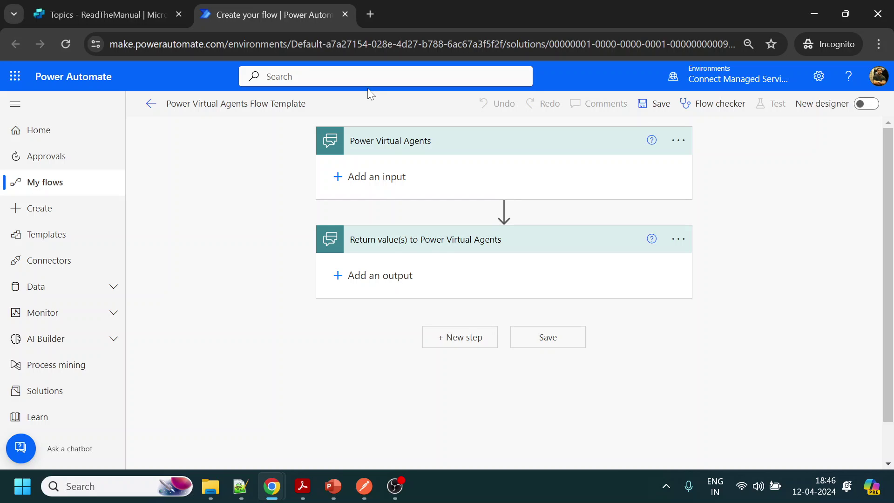
click(503, 210)
click(501, 228)
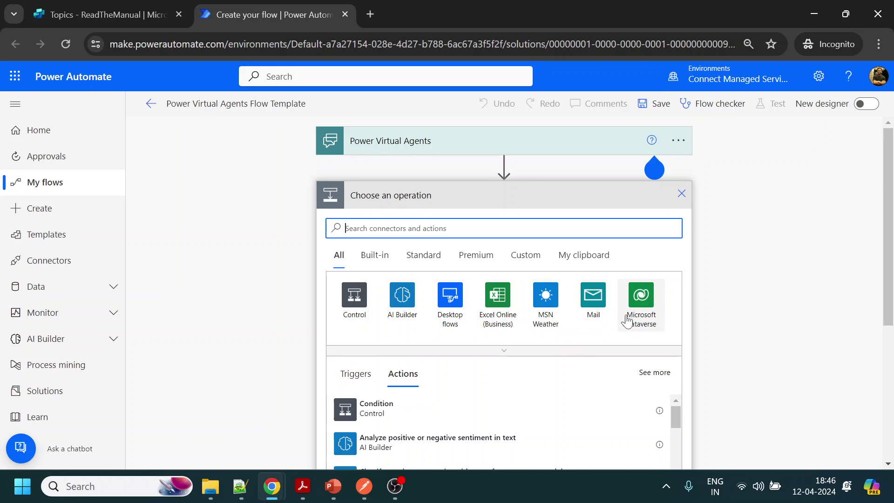
scroll(543, 319, down, 3)
scroll(543, 319, down, 3)
scroll(479, 323, up, 6)
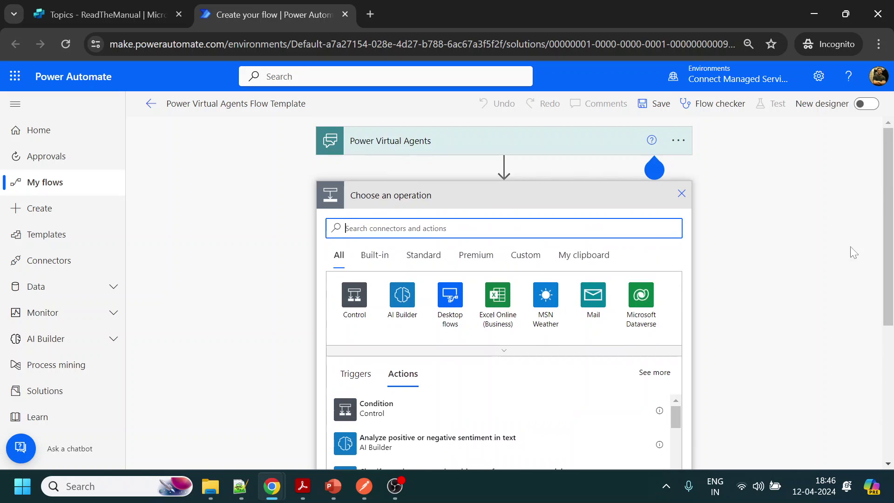
click(681, 194)
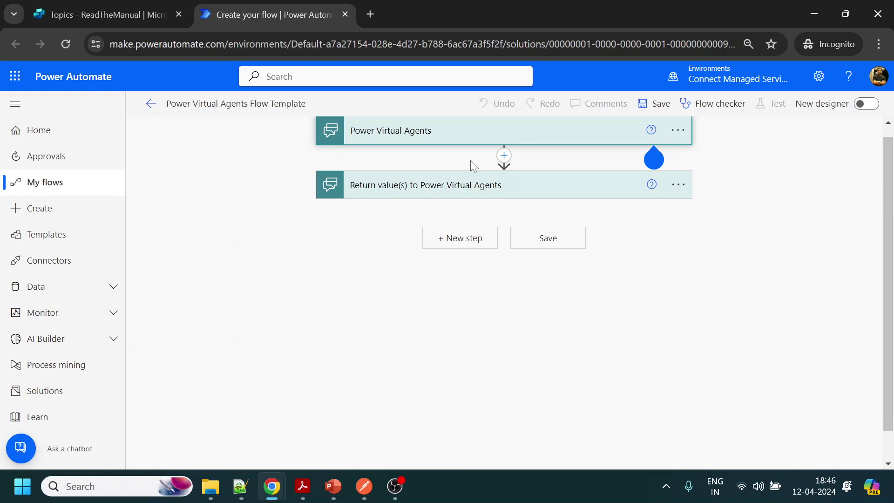
- Add a text input named FlightNumber to the Power Virtual Agents trigger and dismiss the help tip
click(448, 132)
click(368, 166)
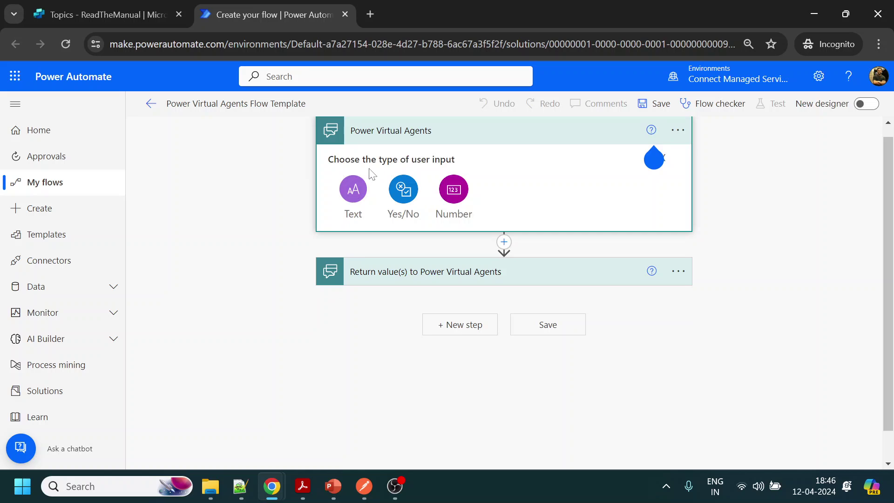
click(352, 192)
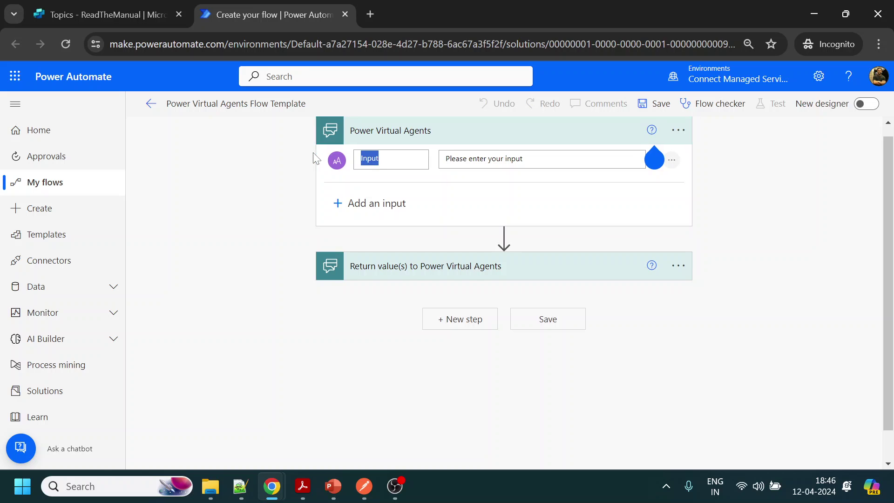
text(FlightNumber)
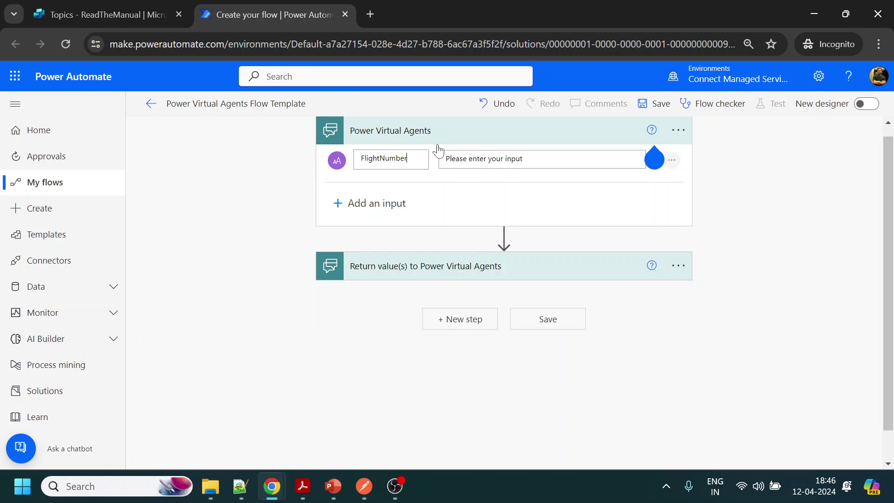
click(491, 158)
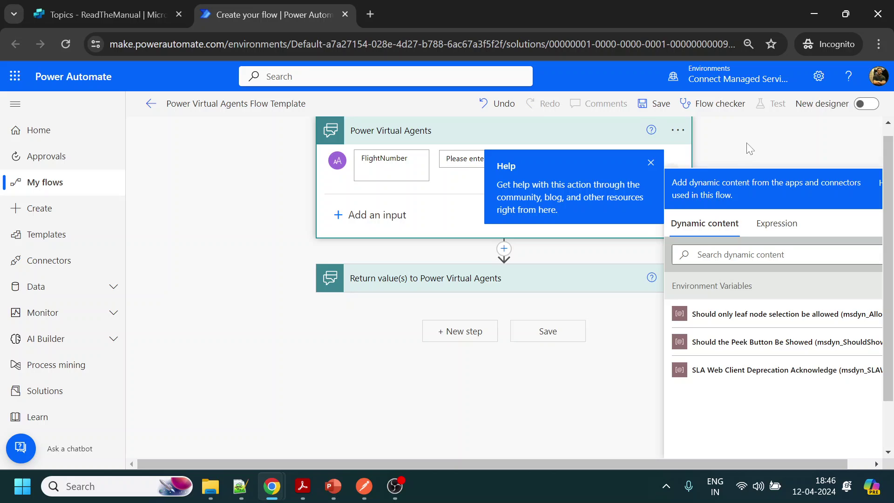
click(768, 144)
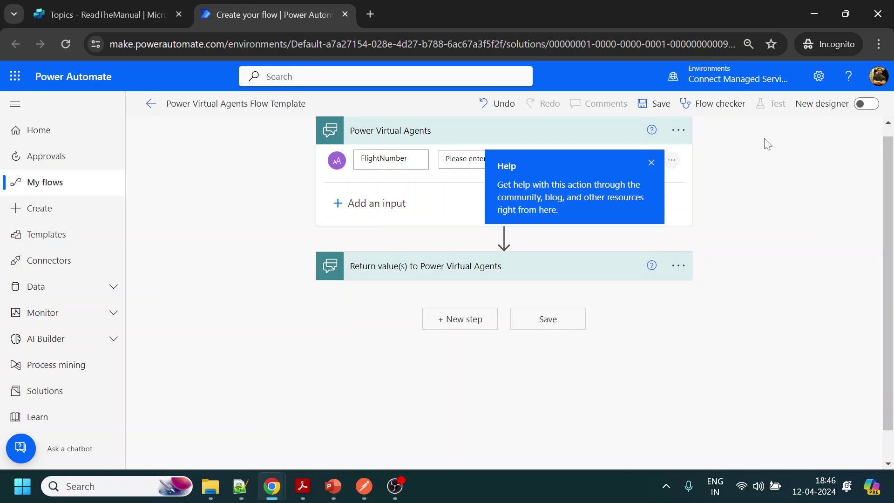
click(652, 164)
- Insert the premium HTTP action between the trigger and the return values step, with its method set to GET
click(505, 238)
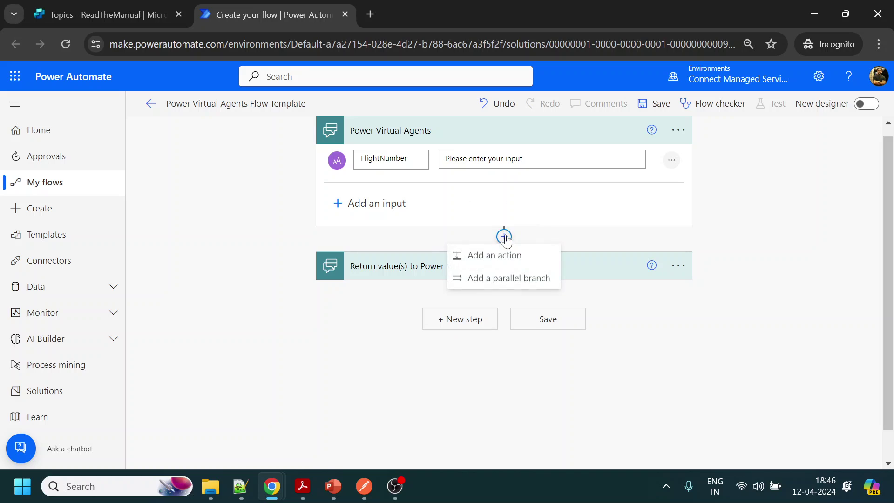
click(506, 256)
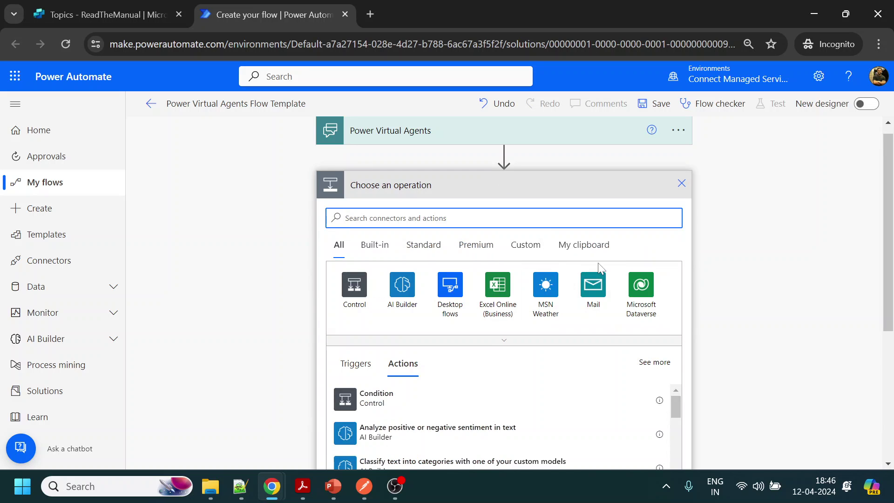
text(http)
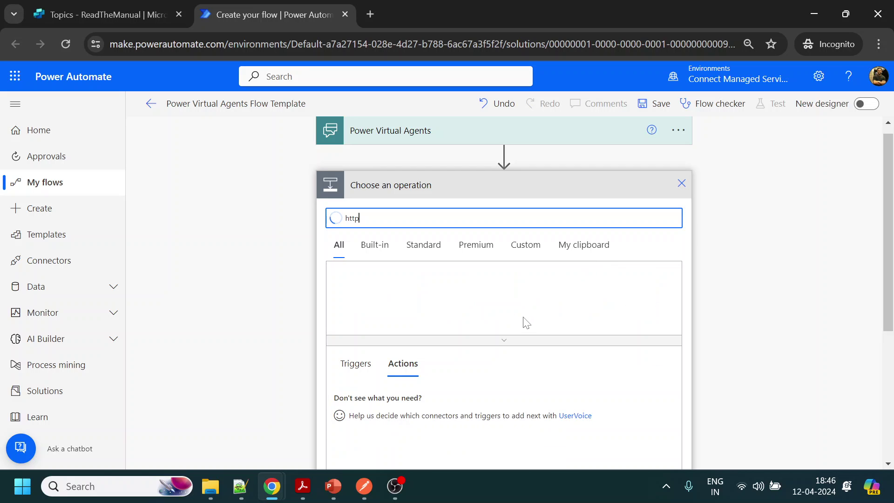
scroll(517, 354, down, 3)
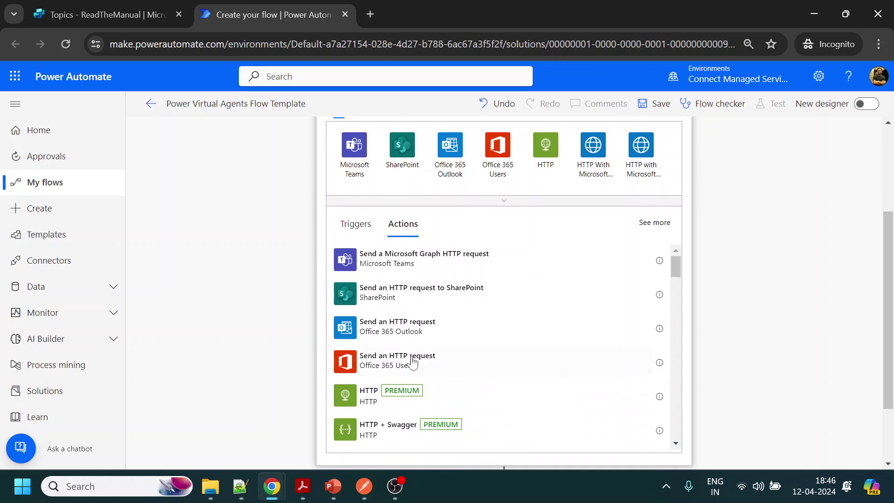
scroll(385, 410, down, 4)
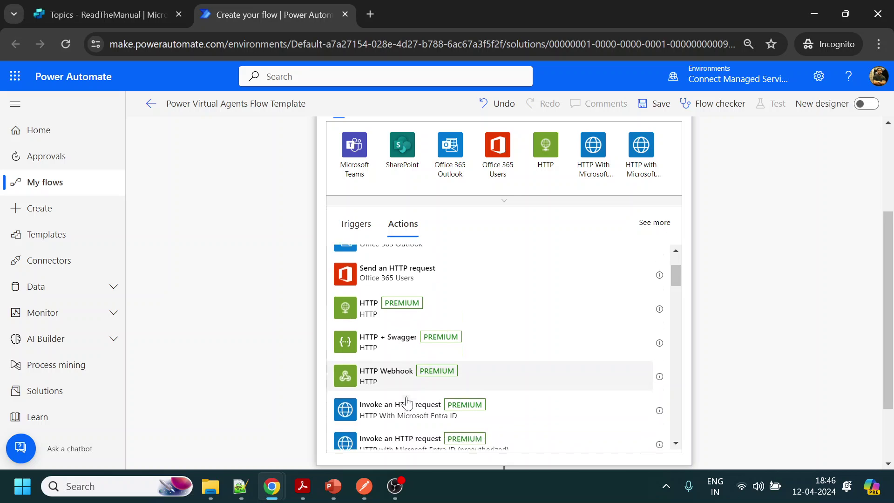
scroll(409, 305, down, 4)
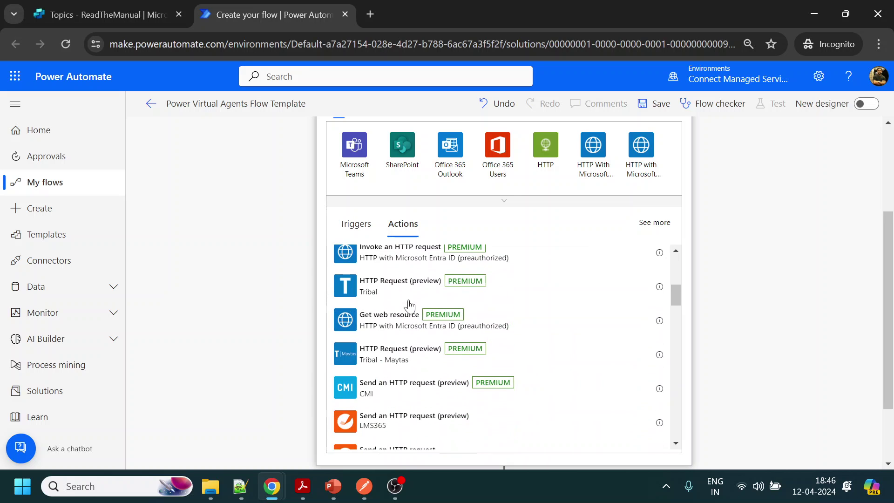
scroll(409, 305, down, 8)
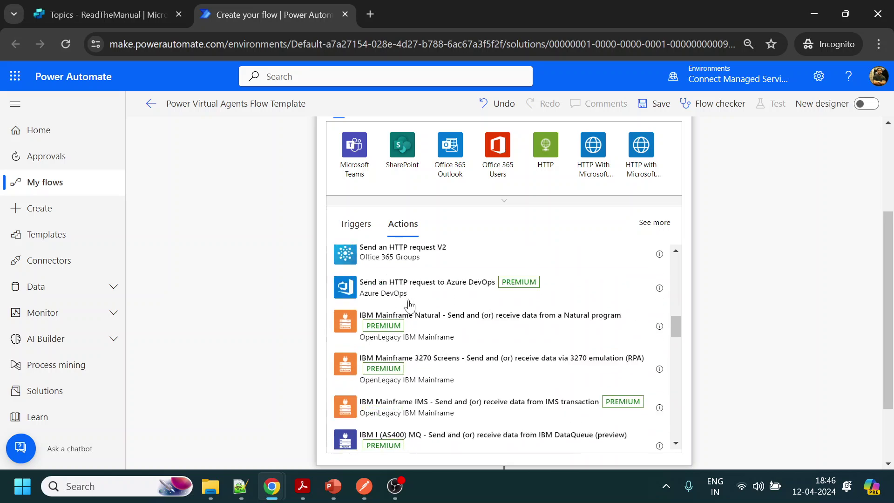
scroll(409, 306, up, 15)
scroll(409, 305, up, 3)
scroll(407, 305, down, 3)
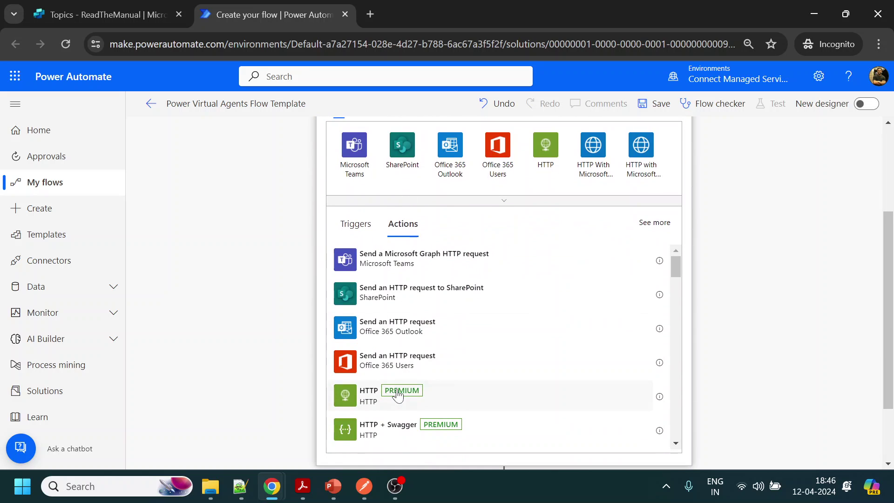
click(381, 395)
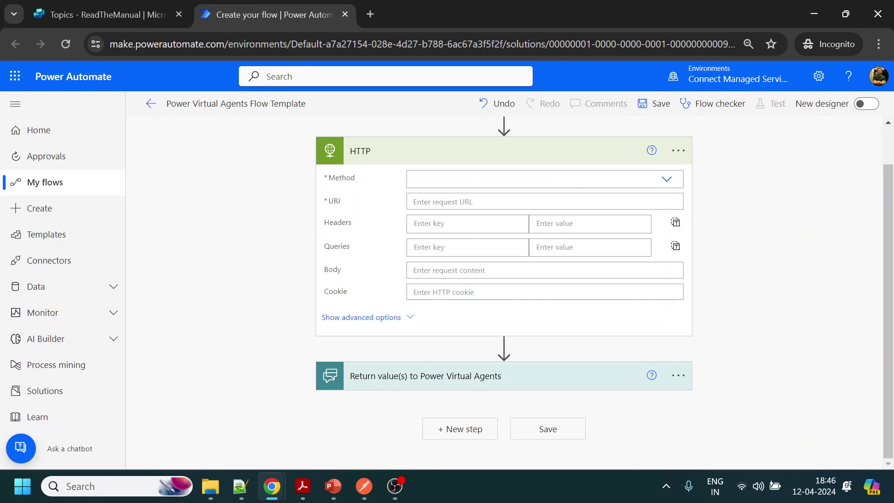
click(466, 179)
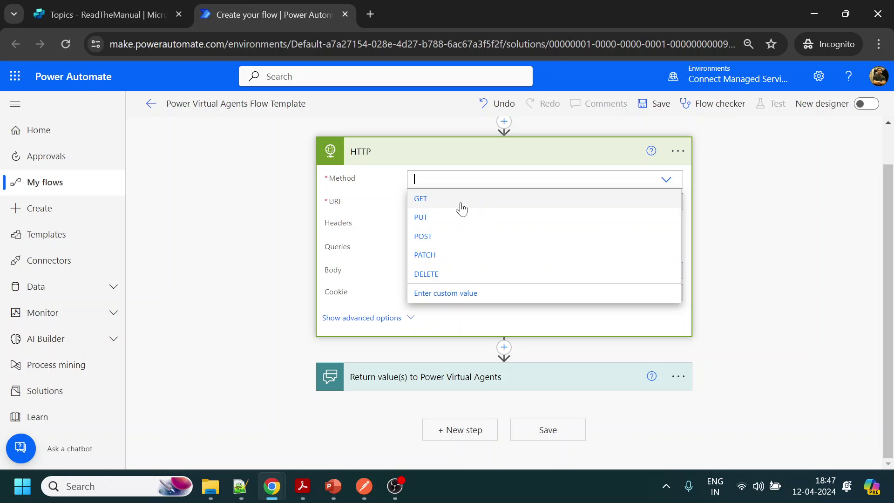
click(458, 202)
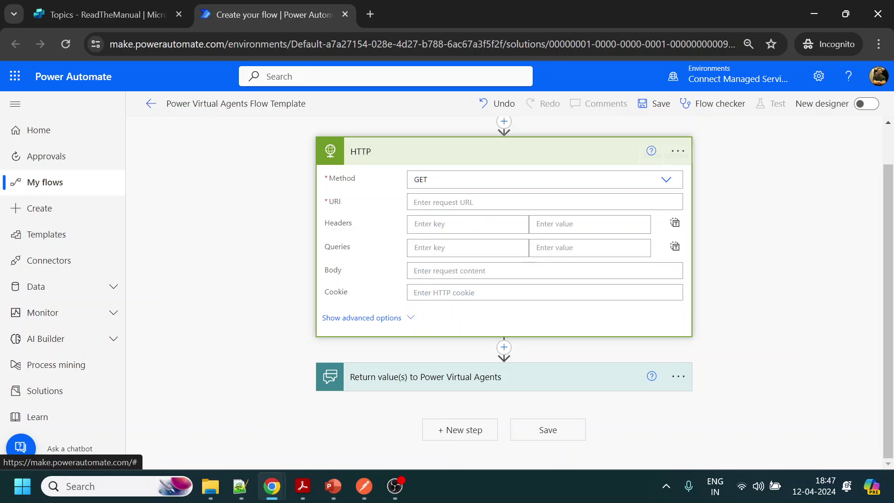
- Copy the aviationstack request URL from Postman up to flight_iata=, including its API access key, and paste it as the HTTP action's URI in Power Automate
click(365, 488)
click(552, 125)
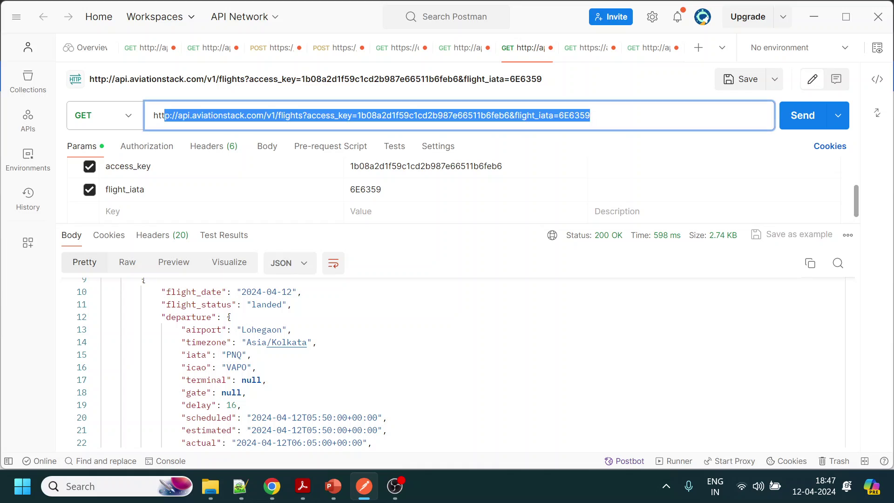
click(552, 124)
drag(559, 117, 139, 127)
key(ctrl+c)
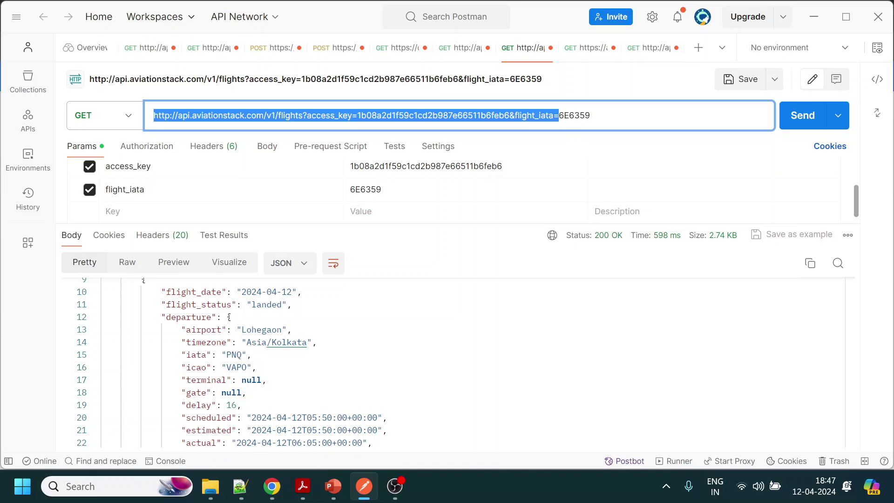
key(alt+Tab)
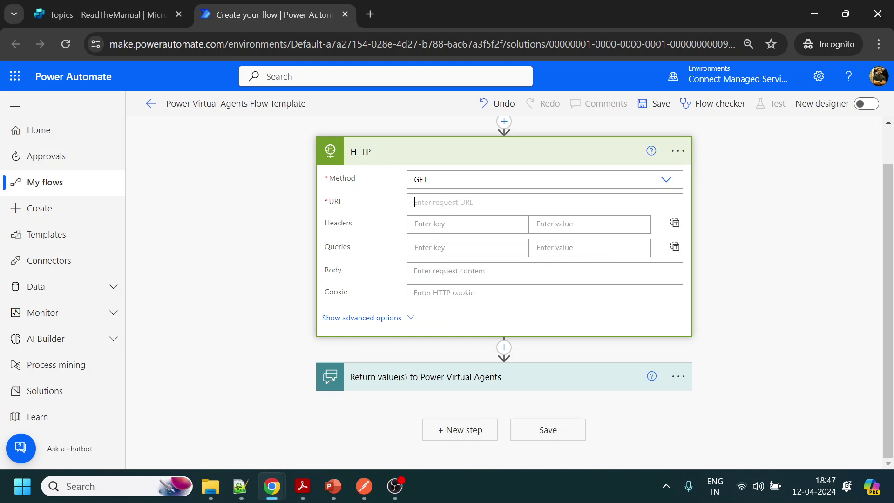
key(ctrl+v)
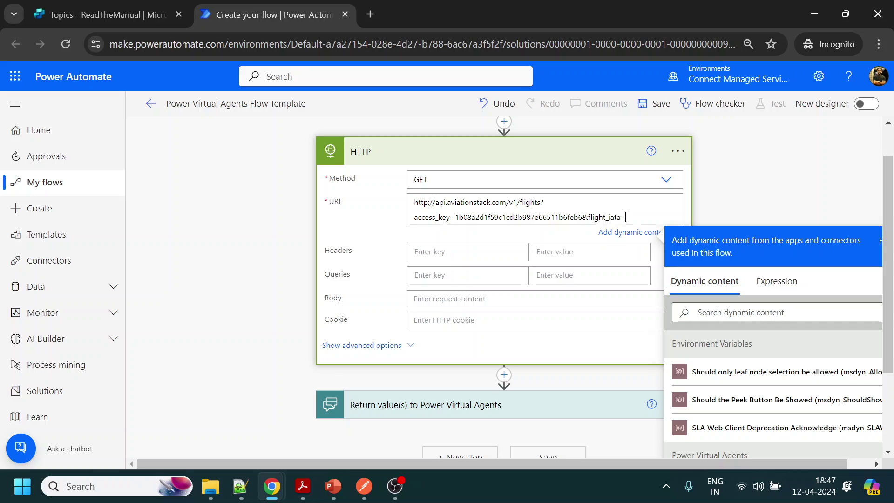
- Append the FlightNumber dynamic content from the Power Virtual Agents trigger to the end of the HTTP action's URI
click(777, 282)
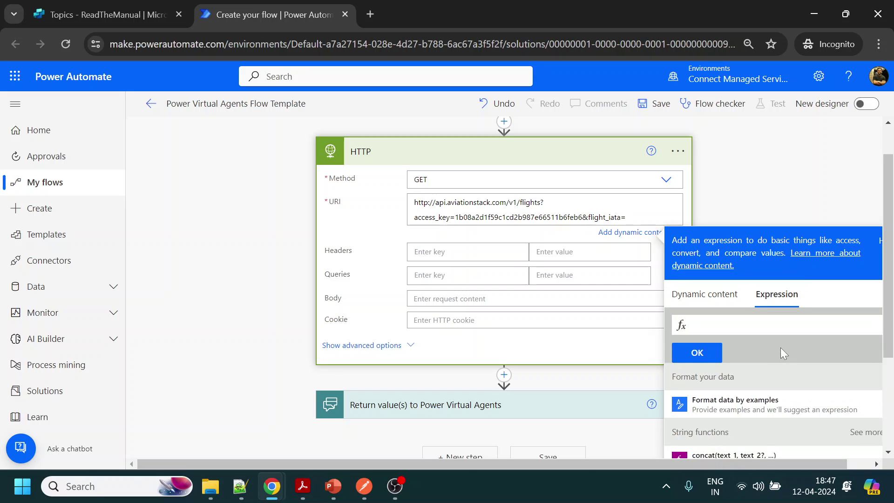
scroll(780, 347, down, 1)
scroll(780, 348, up, 1)
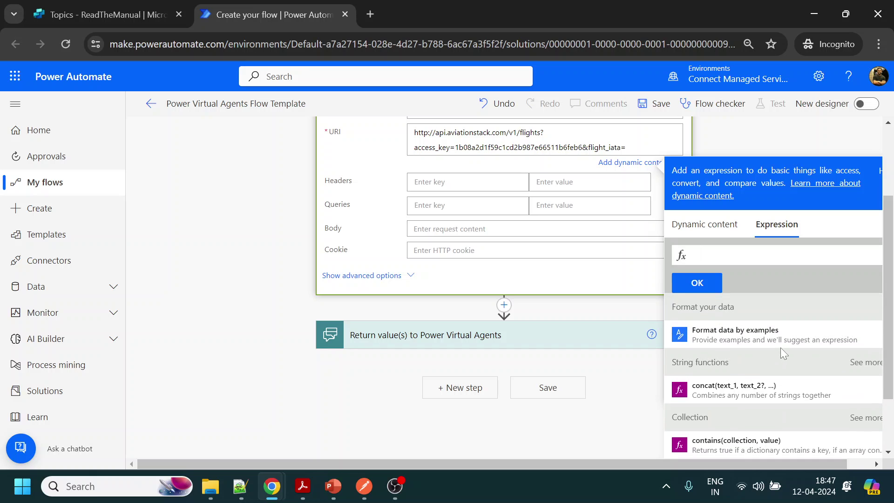
scroll(780, 355, down, 15)
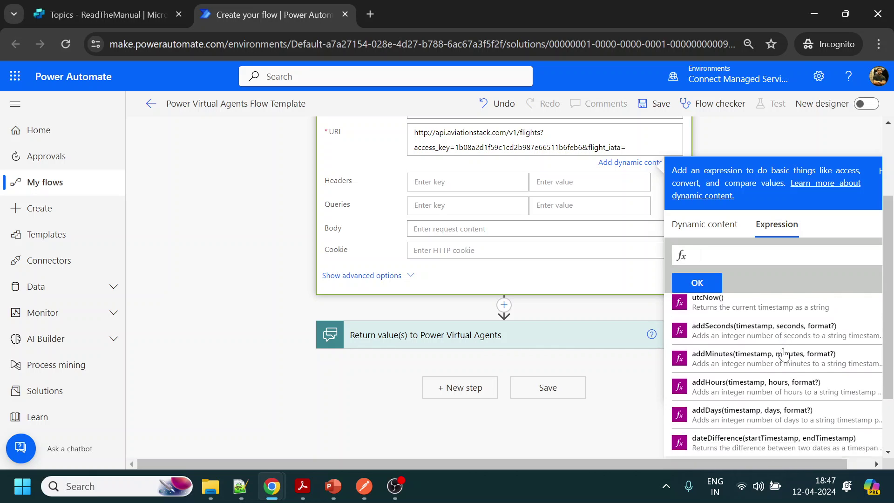
scroll(785, 347, up, 10)
click(704, 224)
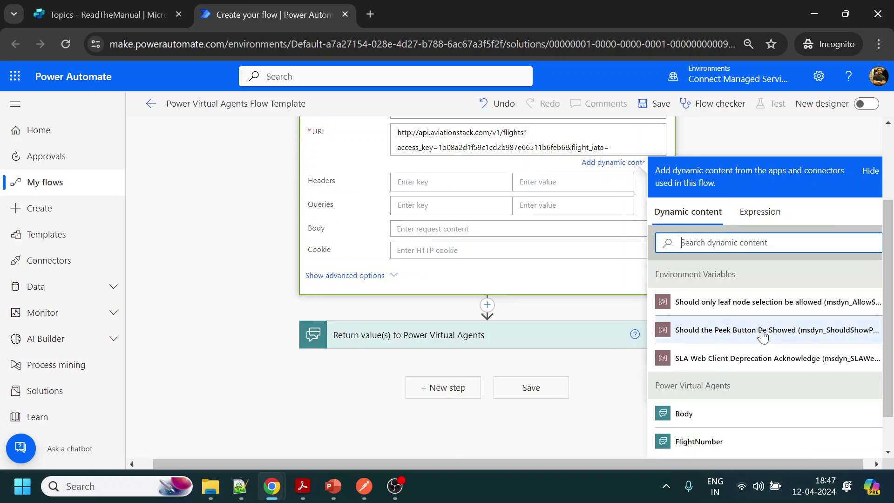
scroll(763, 377, down, 1)
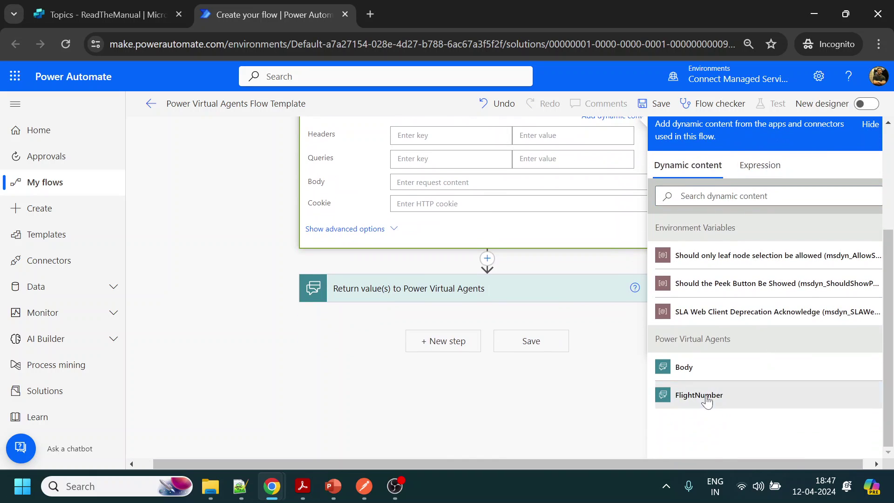
click(703, 396)
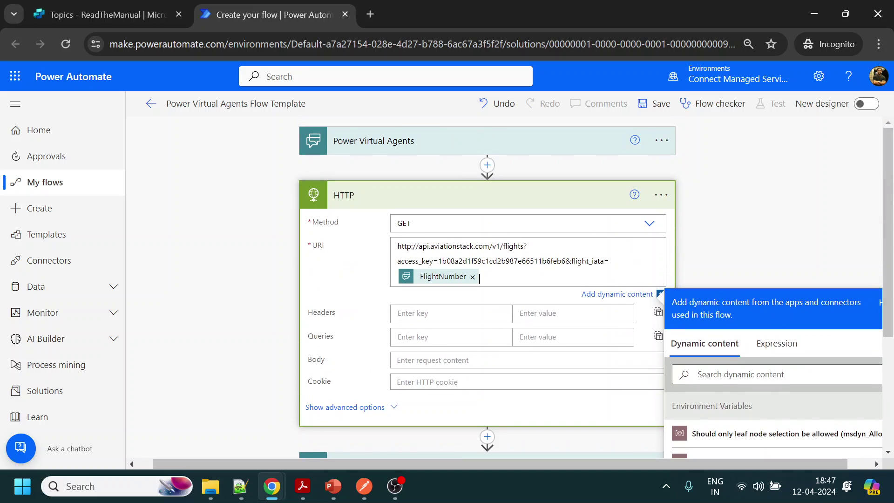
click(784, 261)
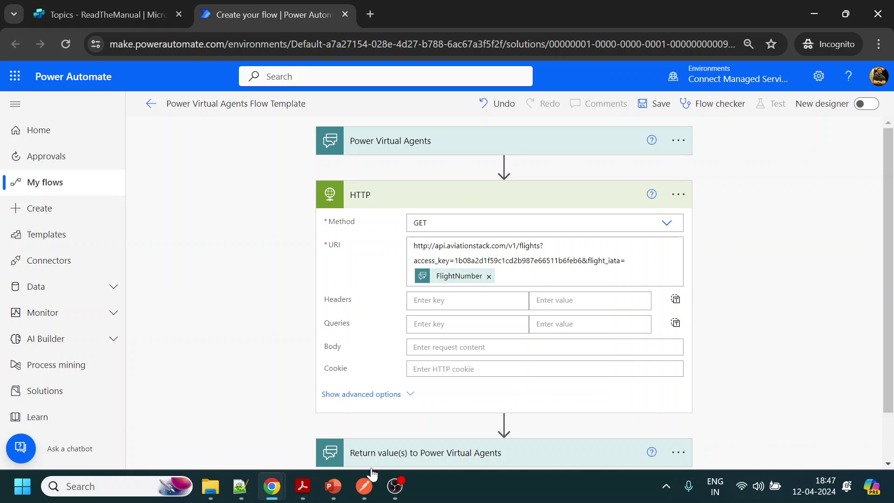
- Switch to Postman, check the flights request's headers, and return to the flow in Power Automate
click(371, 497)
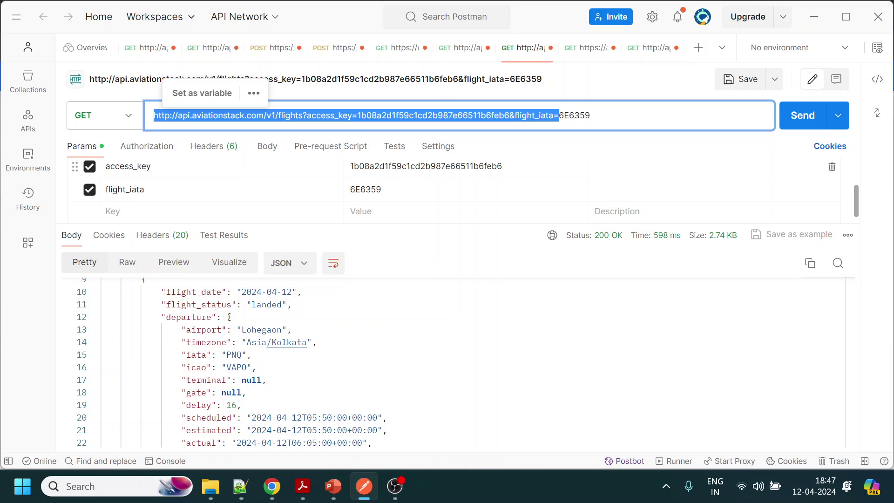
click(204, 146)
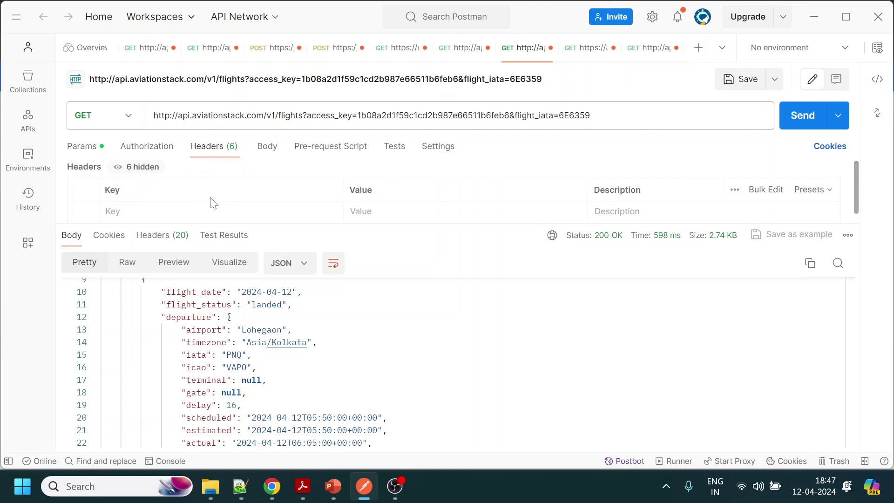
click(814, 17)
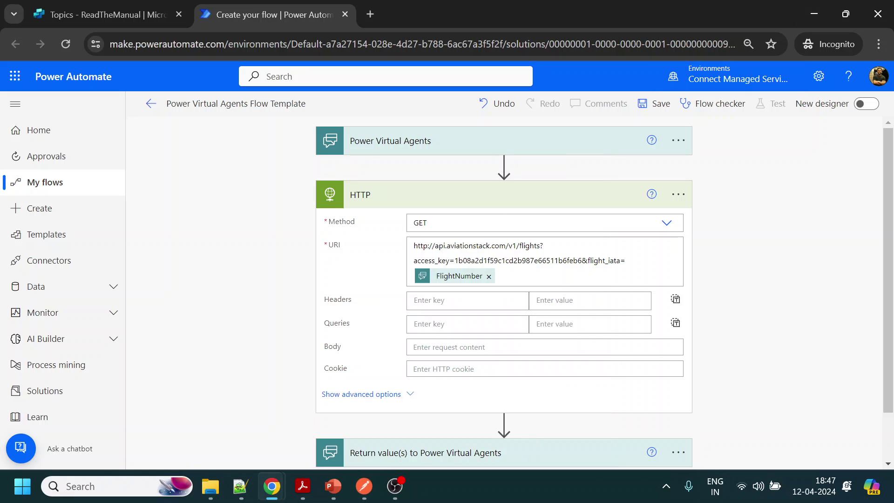
- Insert a Parse JSON action between the HTTP action and the return values step, with the HTTP Body as its content
scroll(458, 343, down, 2)
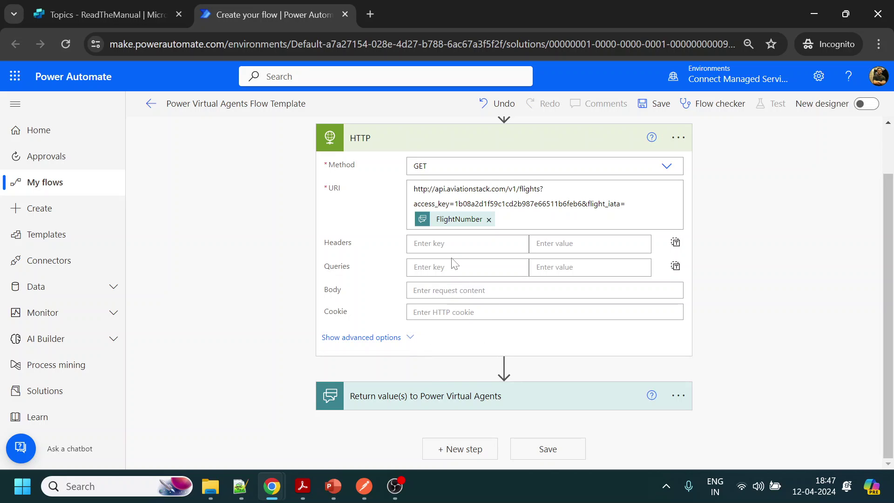
mouse_move(503, 370)
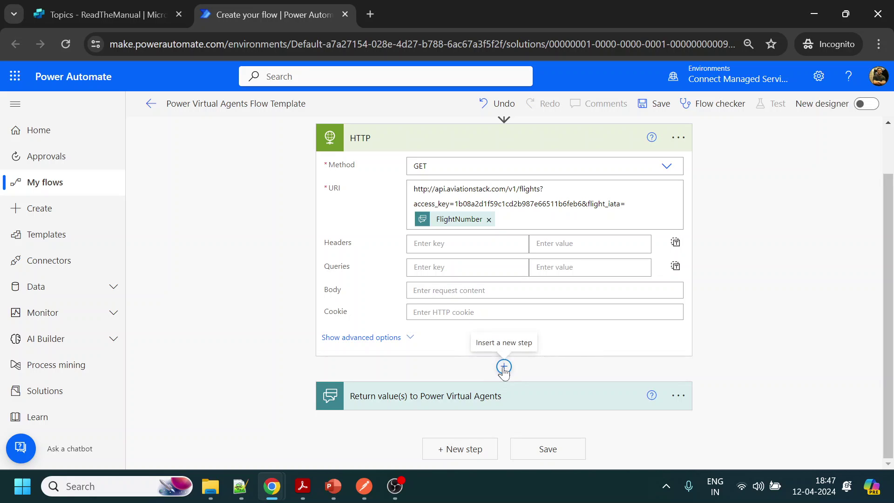
click(504, 367)
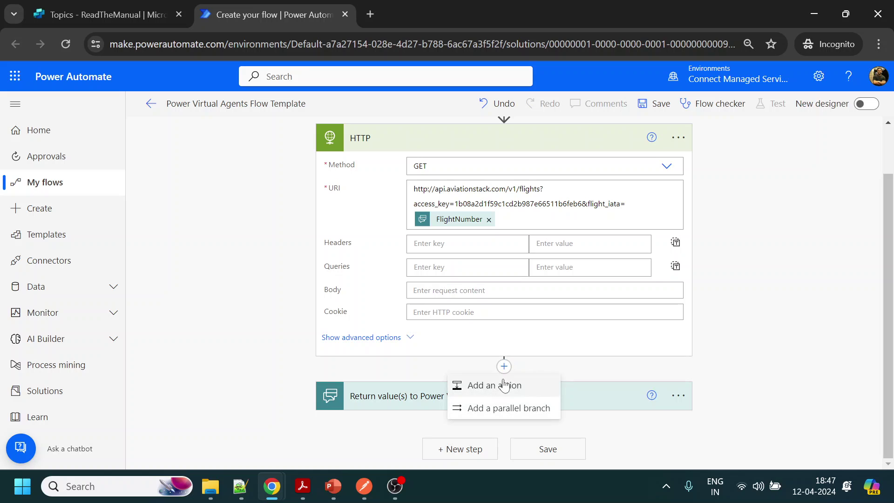
click(505, 383)
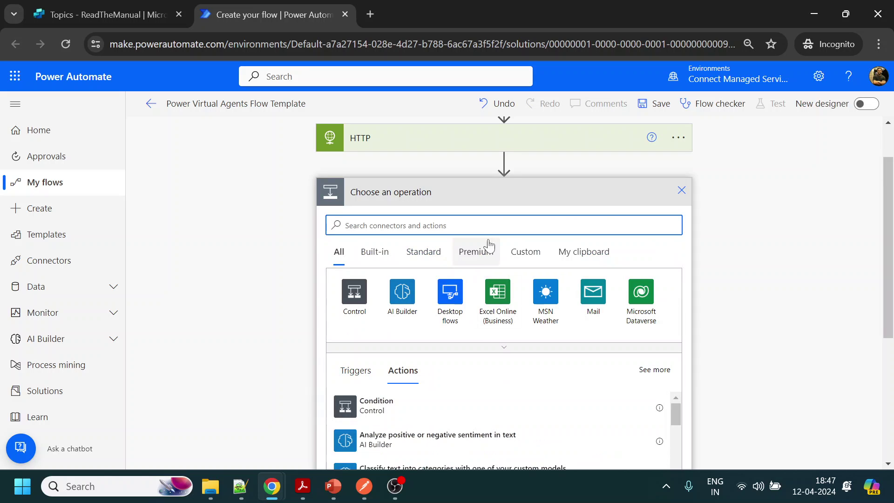
text(parse)
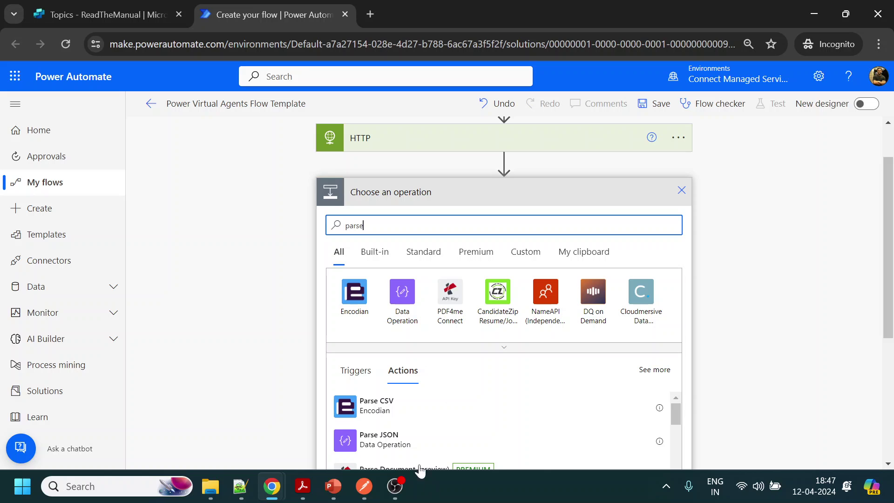
click(409, 442)
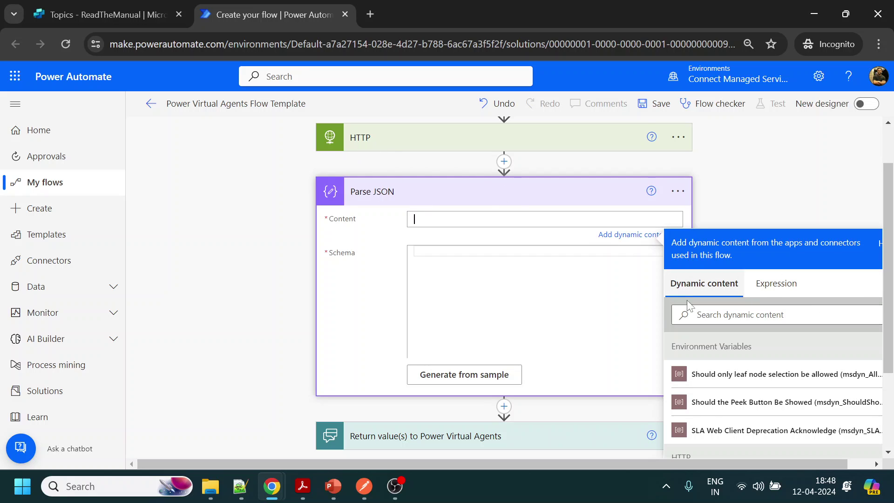
scroll(770, 344, down, 1)
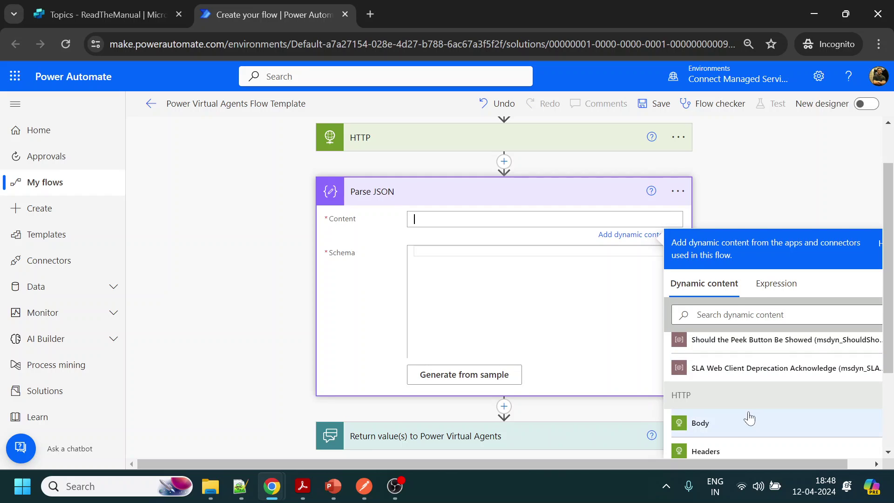
scroll(749, 418, down, 1)
click(702, 356)
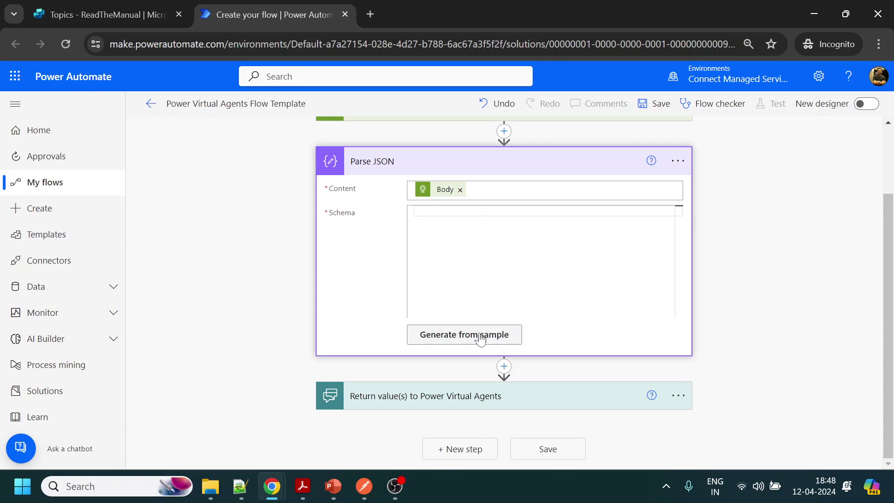
- Generate the Parse JSON schema from a sample payload, using the complete flights response body copied from Postman
click(478, 336)
click(364, 486)
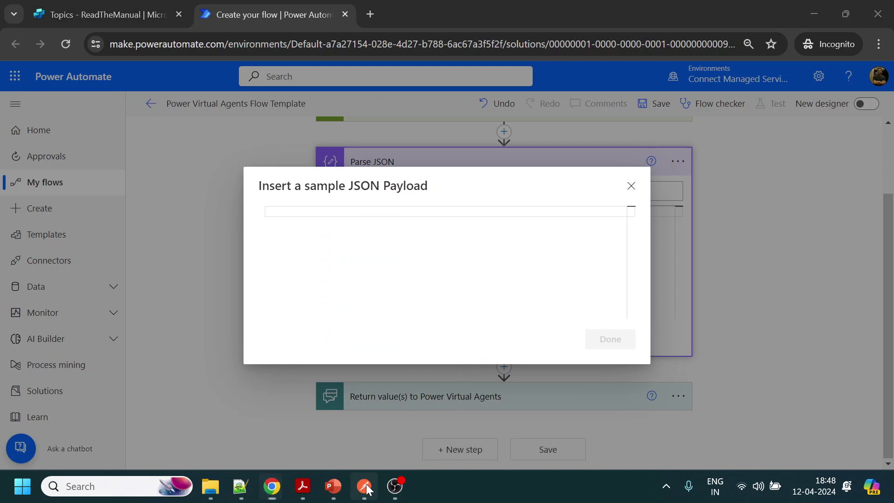
key(ctrl+a)
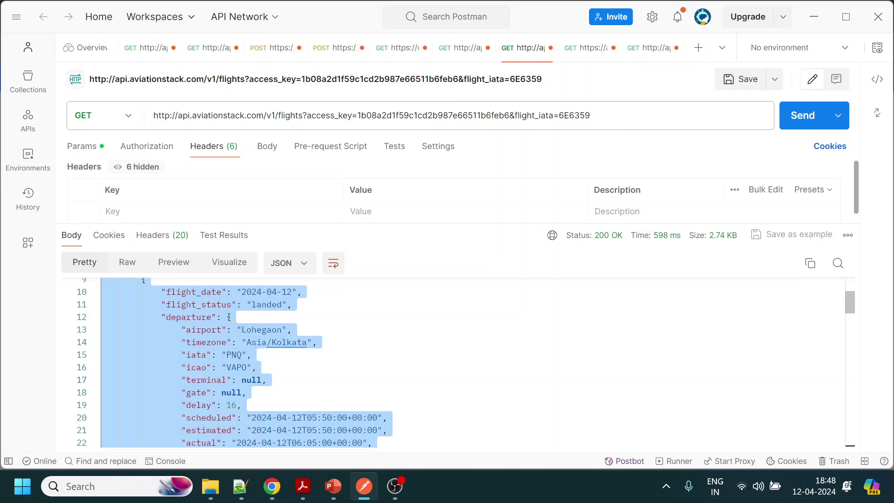
key(alt+Tab)
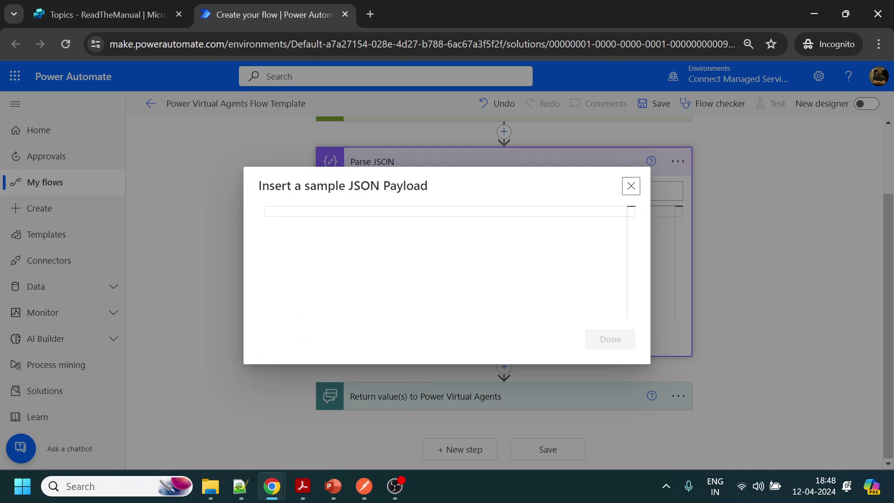
key(ctrl+v)
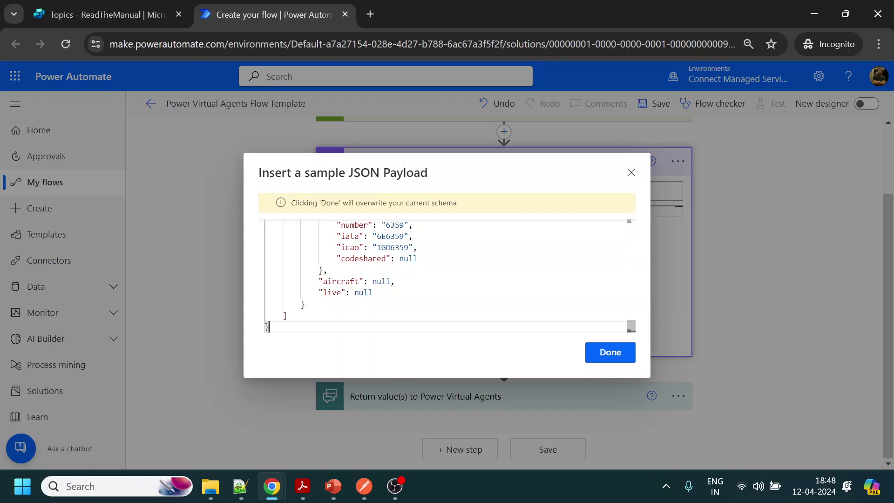
click(601, 355)
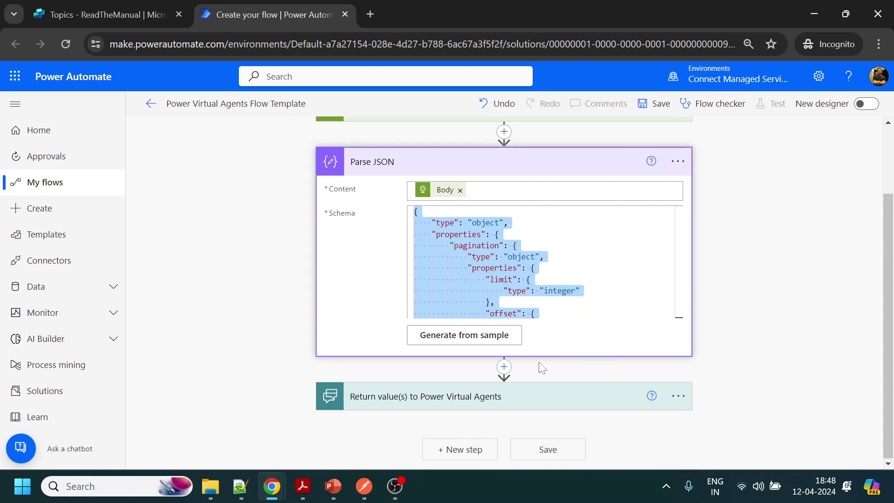
click(759, 326)
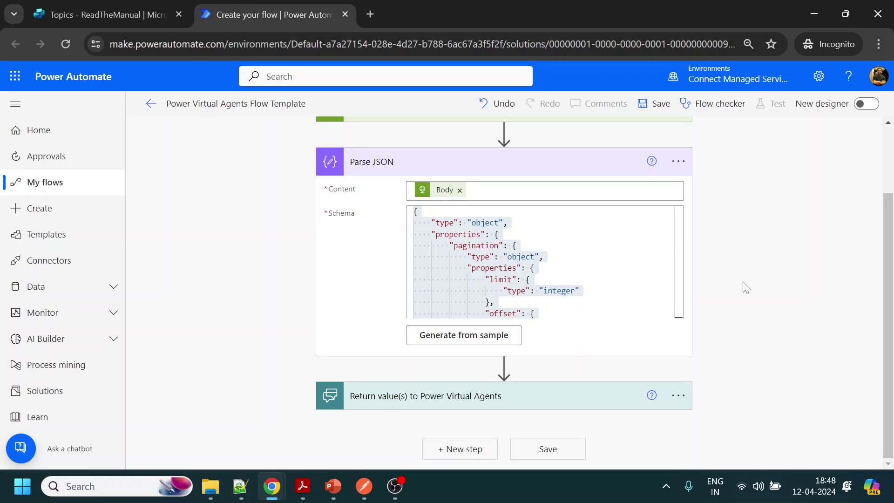
- Copy the flight_date field name from the flights response in Postman and return to the flow in Power Automate
scroll(744, 286, up, 2)
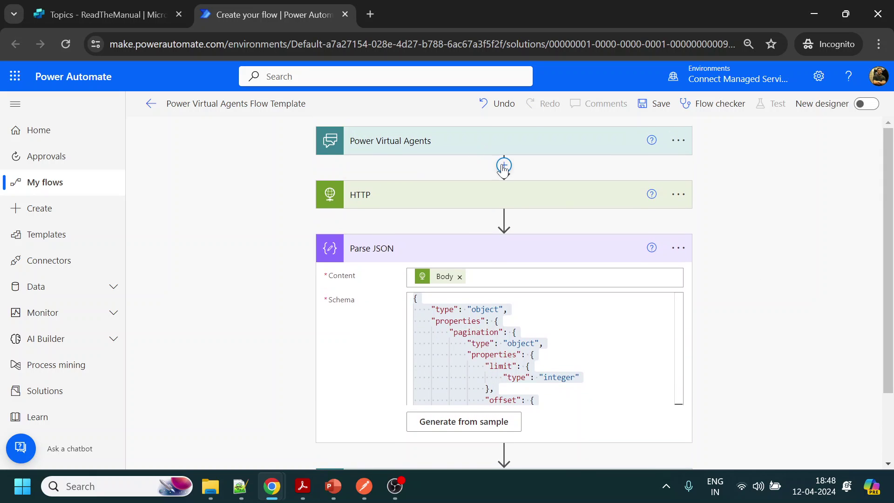
click(503, 166)
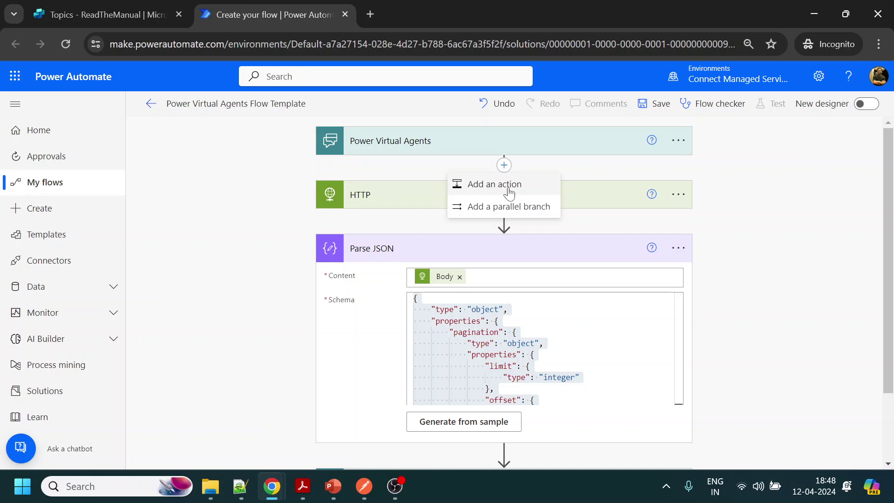
click(364, 486)
click(256, 367)
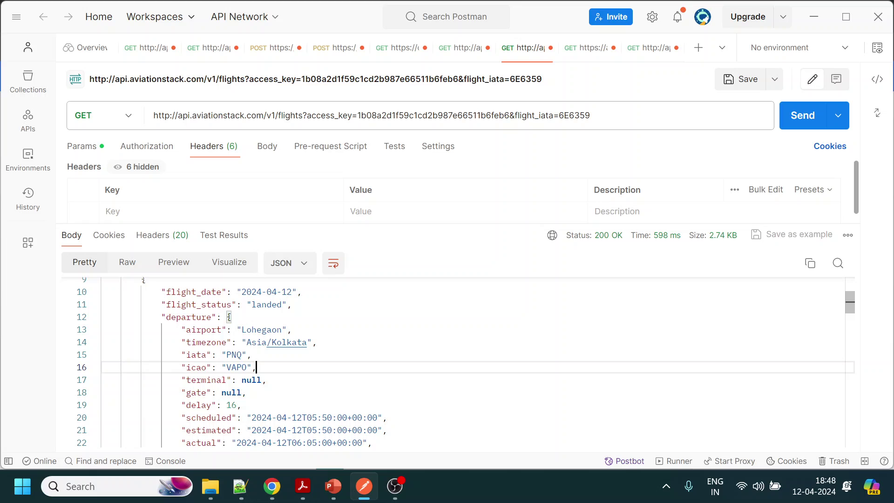
scroll(454, 363, up, 3)
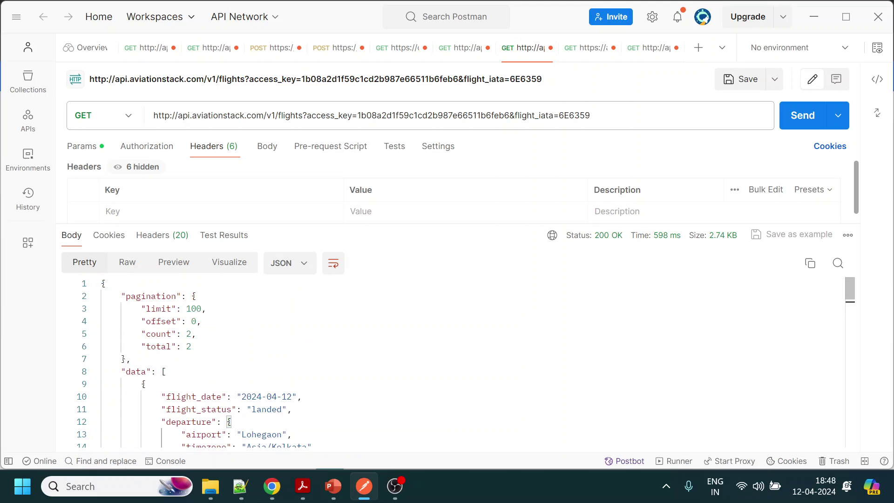
scroll(454, 363, down, 3)
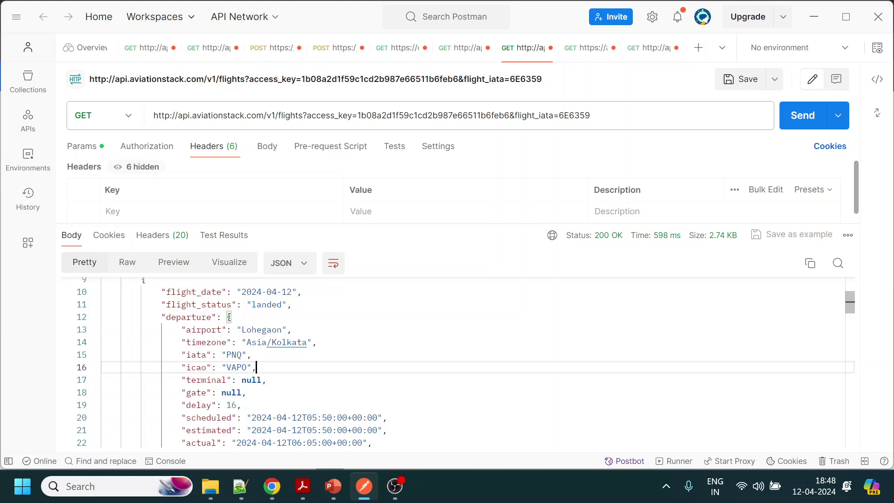
scroll(453, 363, up, 2)
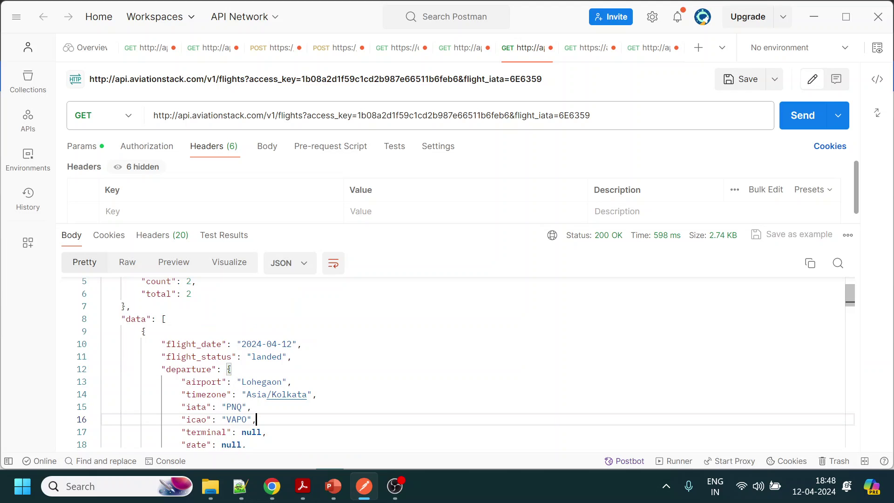
double_click(219, 344)
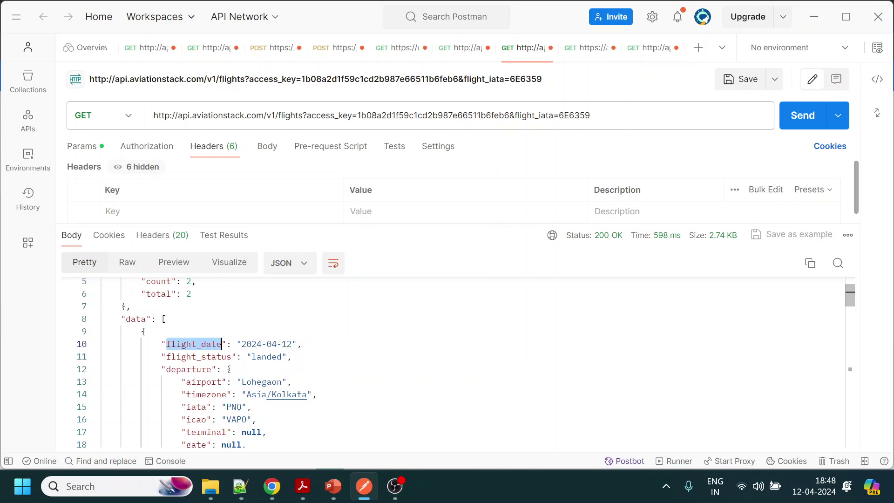
key(alt+Tab)
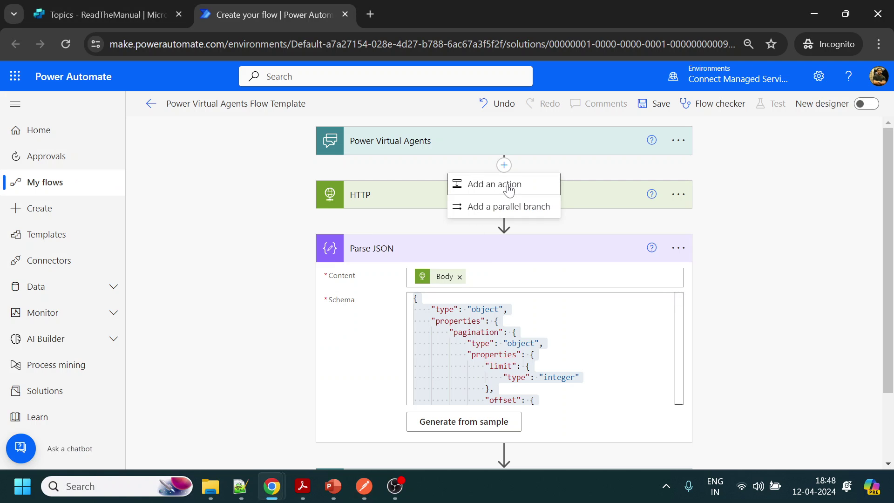
- Insert an Initialize variable action between the Power Virtual Agents trigger and the HTTP action
click(504, 165)
click(507, 193)
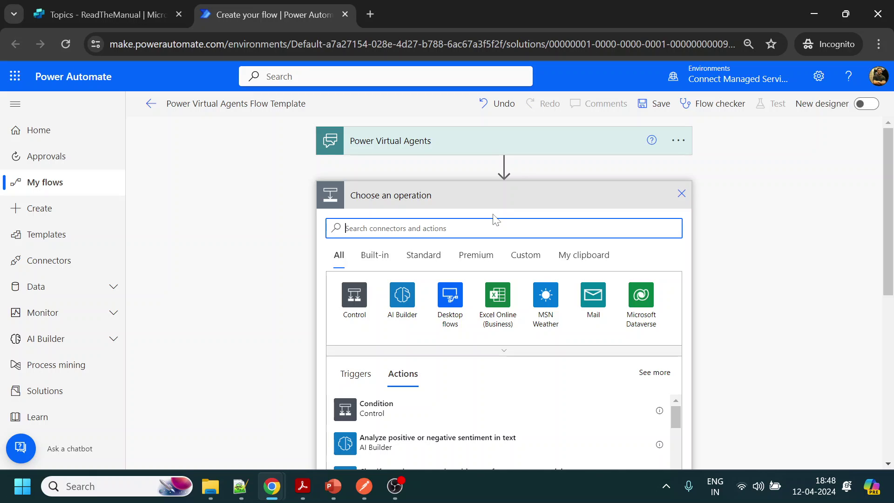
text(variable)
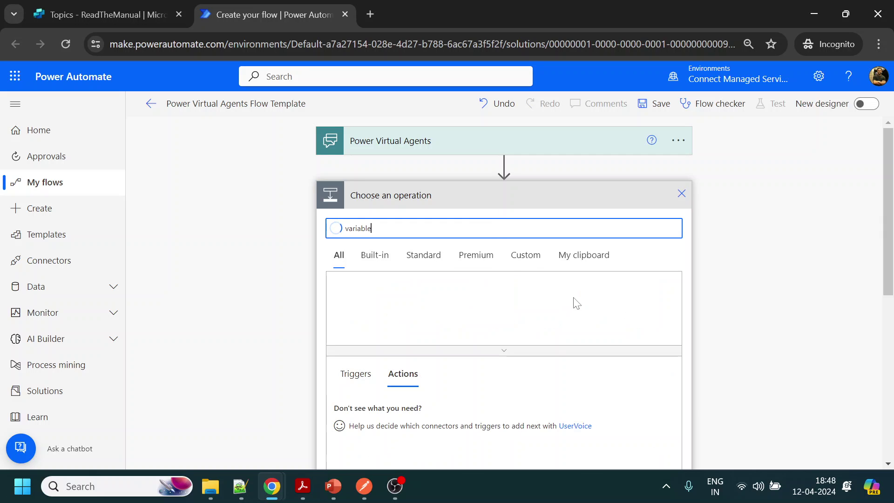
scroll(563, 384, down, 2)
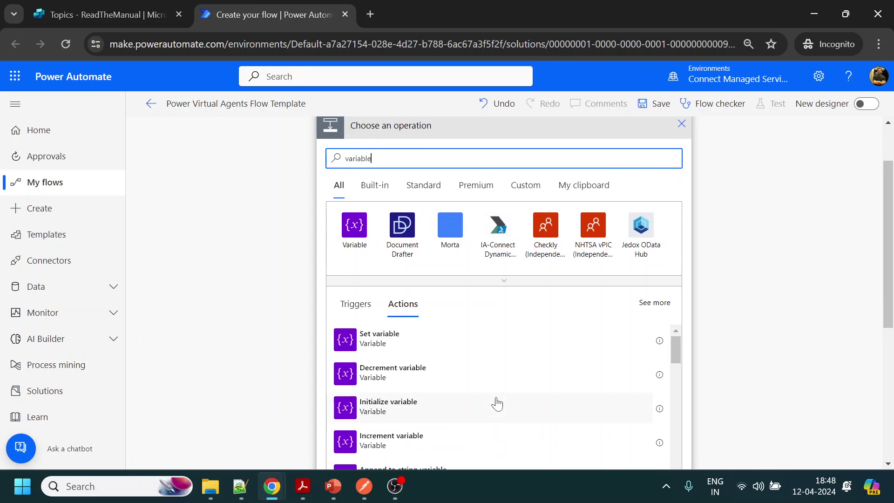
scroll(497, 404, down, 2)
click(423, 343)
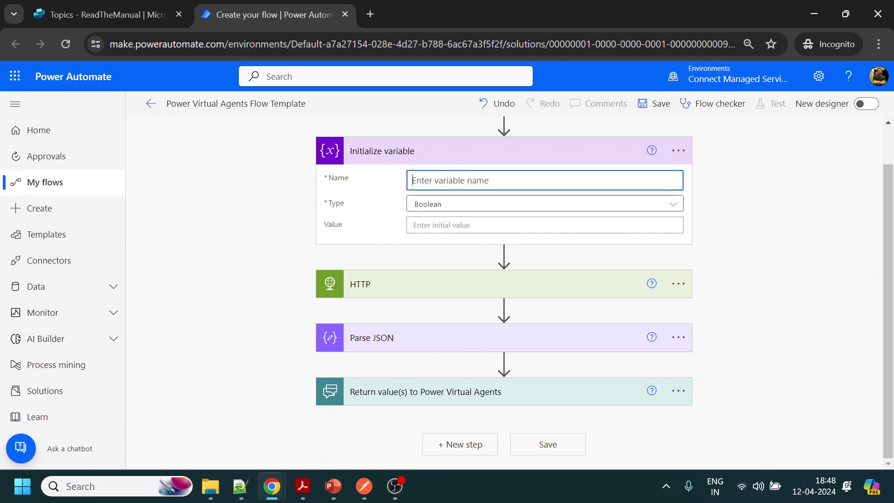
- Name the new variable FlightDate and set its type to String
text(flight_date)
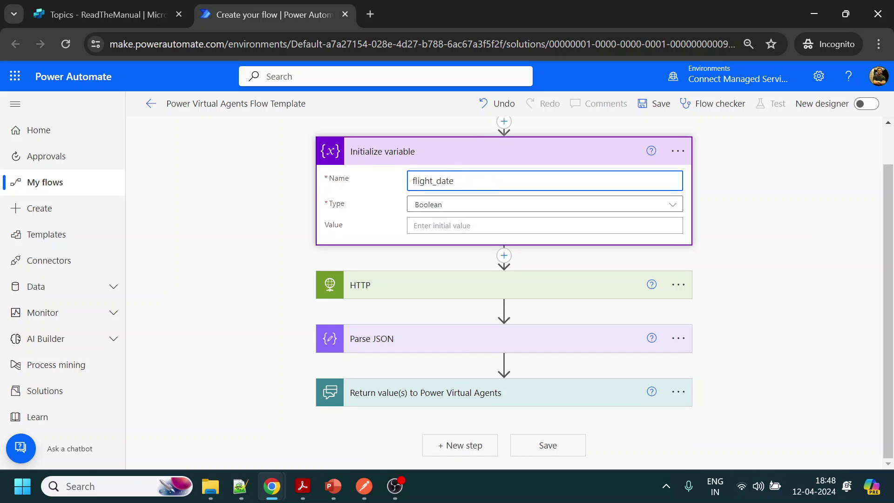
key(Delete)
text(F)
click(443, 209)
click(443, 293)
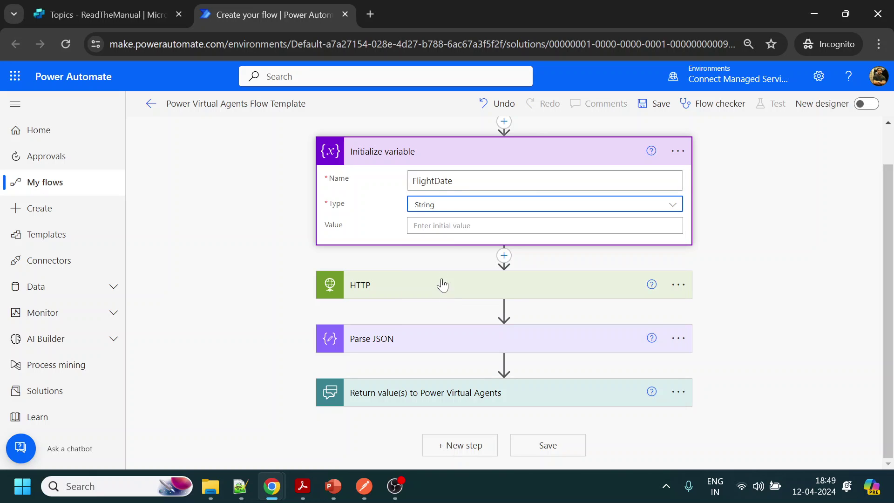
click(760, 205)
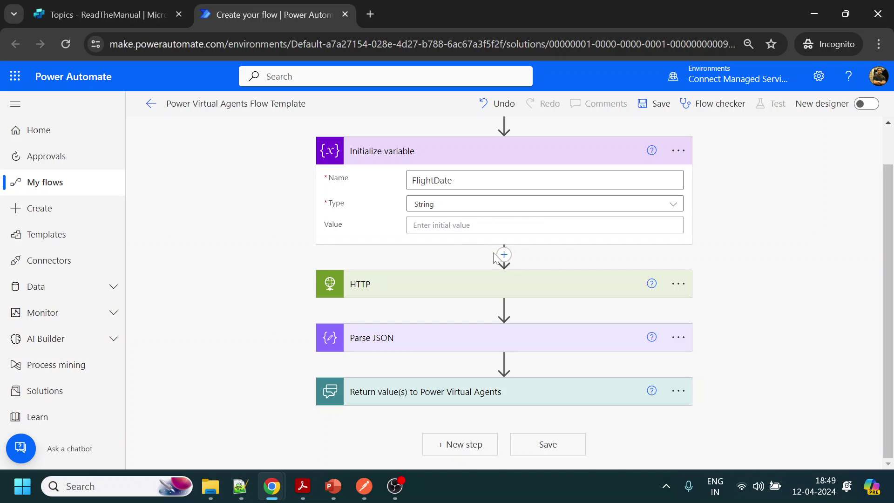
- Insert a second Initialize variable action between the FlightDate variable and the HTTP action
click(504, 254)
click(518, 274)
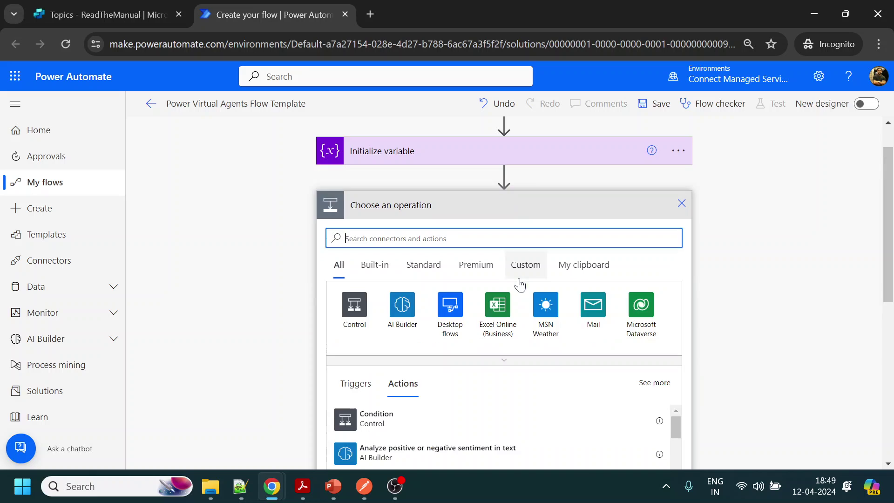
text(variable)
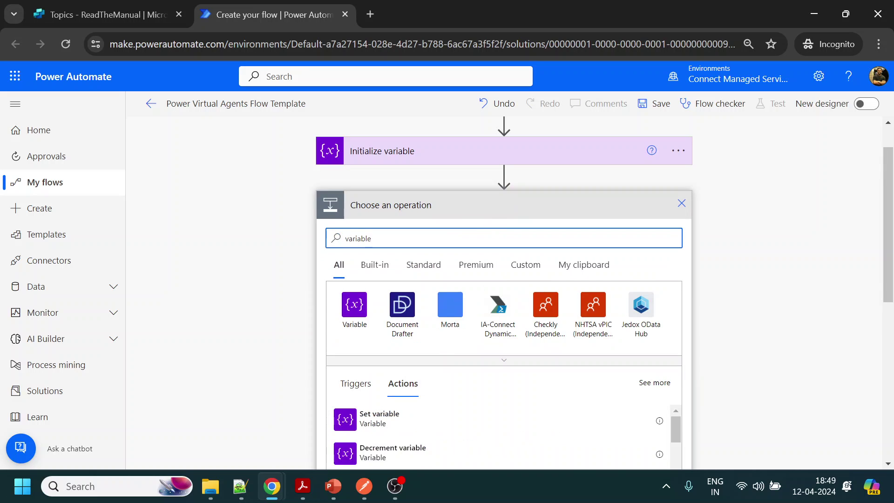
scroll(453, 309, down, 3)
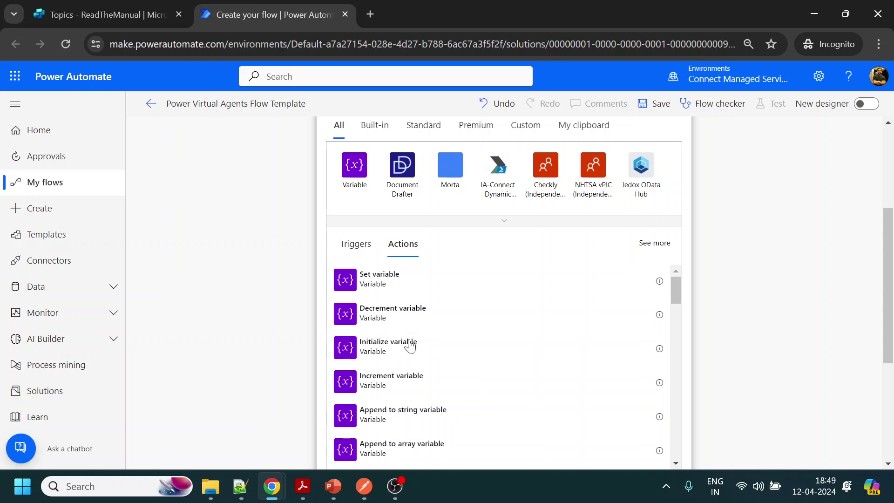
click(399, 352)
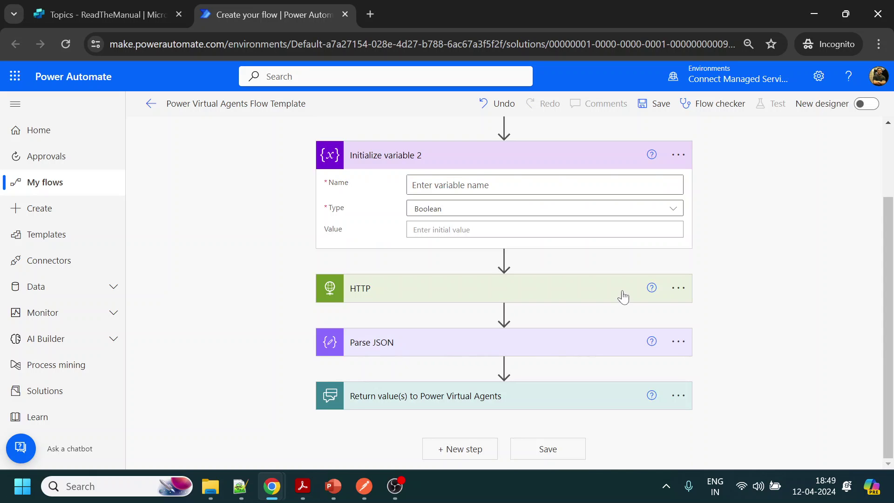
scroll(624, 295, up, 2)
- Copy the flight_status field name from the Postman response and paste it as the second variable's name in Power Automate
click(364, 486)
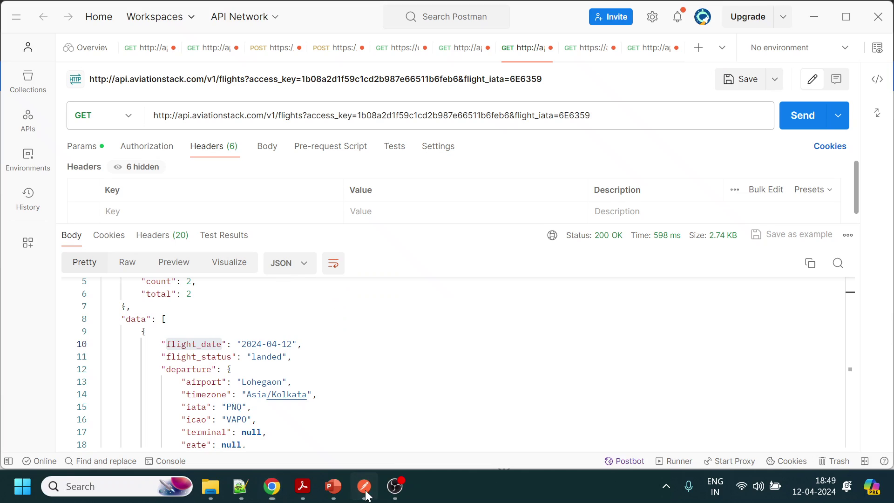
click(192, 356)
double_click(191, 356)
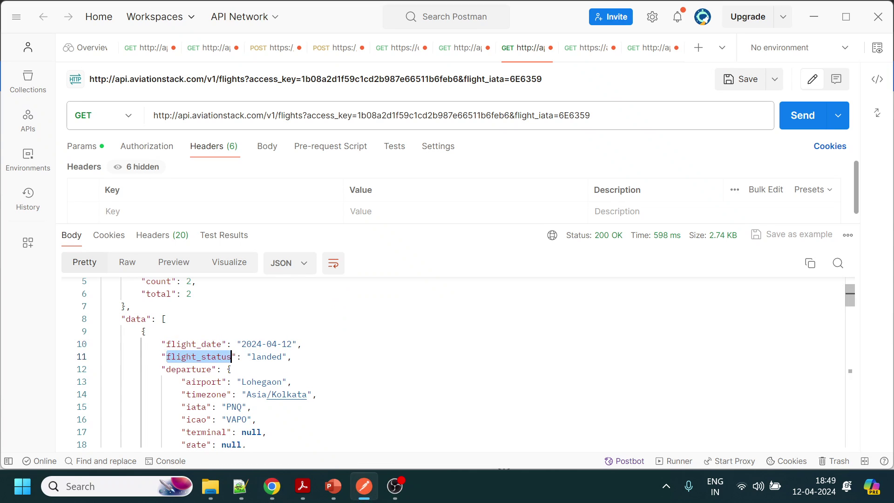
key(ctrl+c)
key(alt+Tab)
click(517, 278)
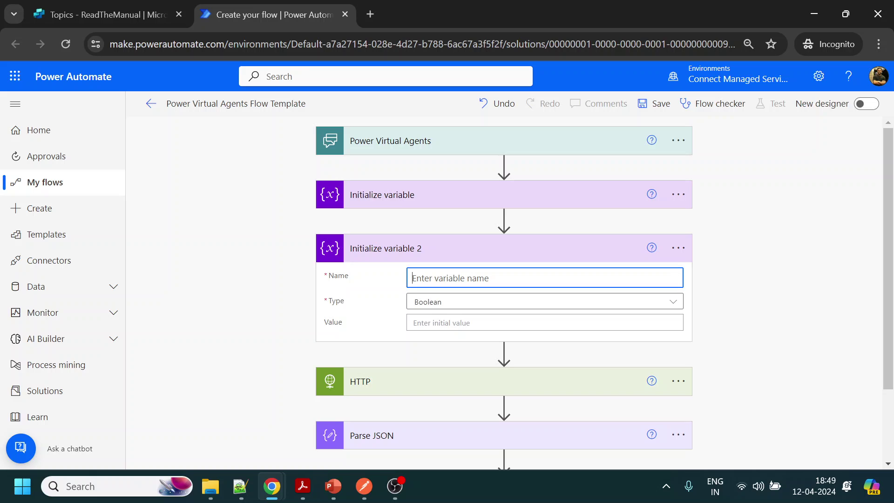
key(ctrl+v)
- Edit the second variable's name to FlightStatus and set its type to String
key(Home)
key(Delete)
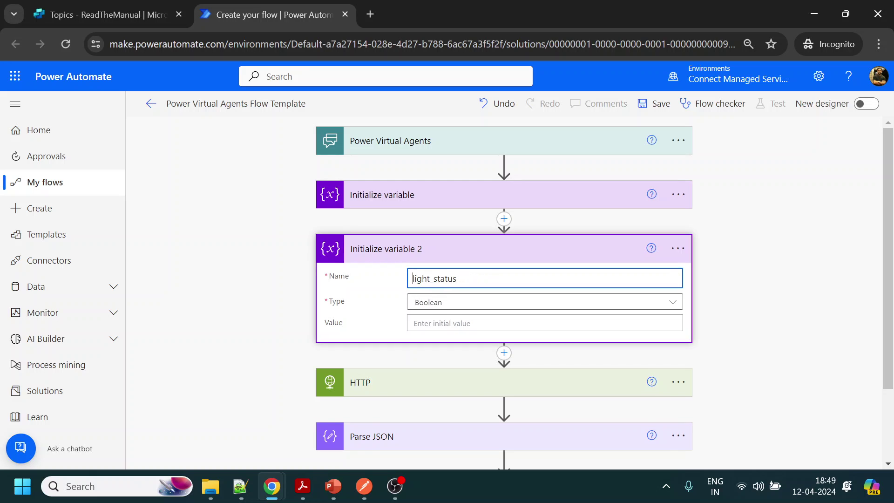
text(F)
click(437, 278)
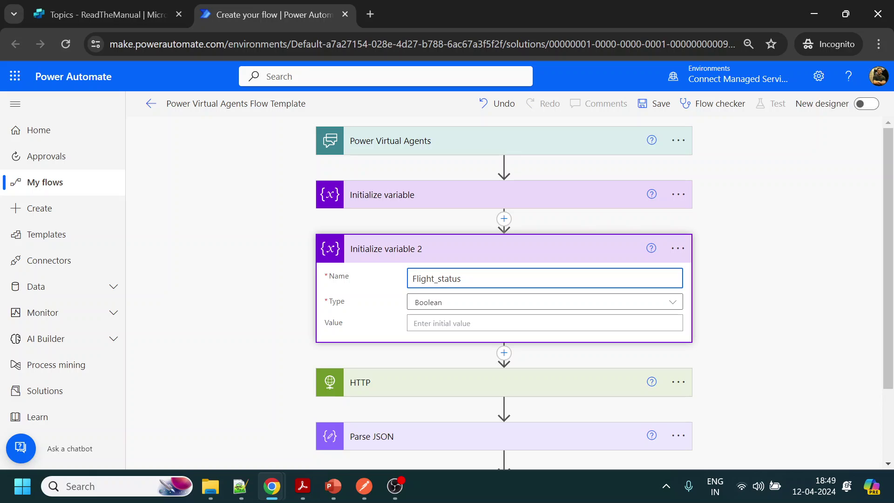
key(BackSpace)
key(Delete)
text(S)
click(549, 303)
click(484, 388)
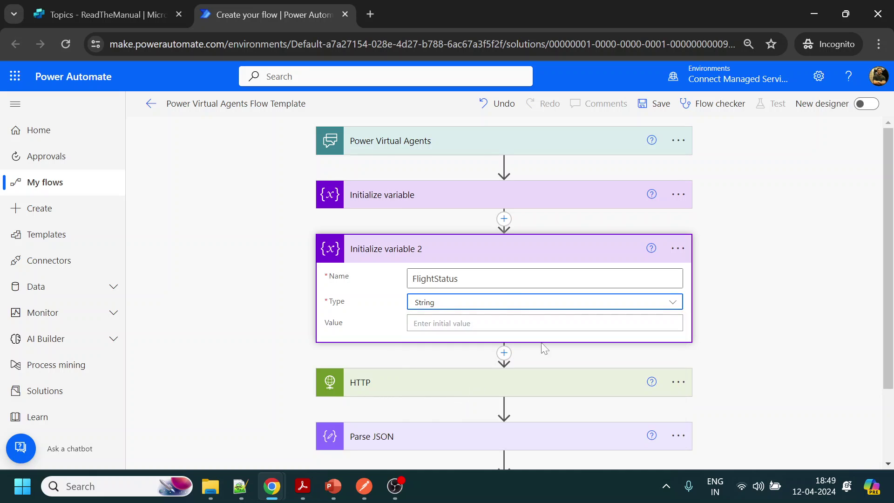
- Review the departure and arrival fields of the flights response in Postman, select the departure airport field name, and return to the flow
key(alt+Tab)
scroll(231, 305, down, 1)
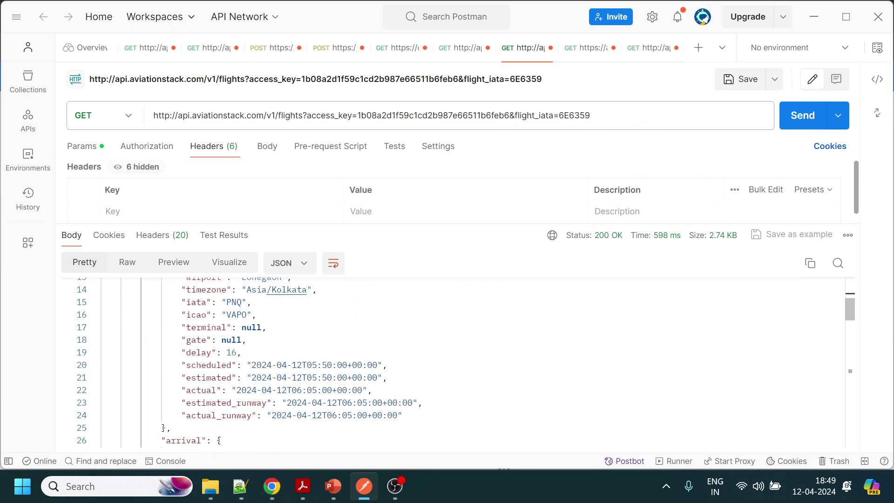
scroll(231, 305, up, 1)
scroll(231, 305, up, 3)
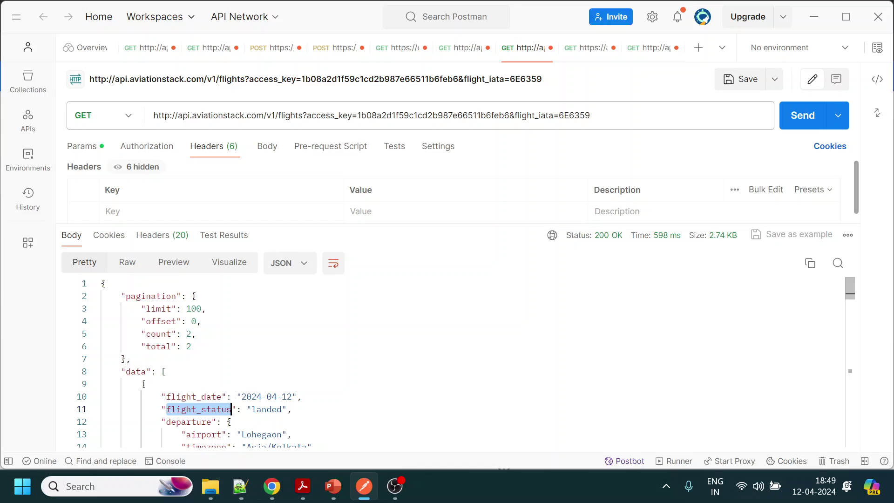
scroll(231, 354, down, 2)
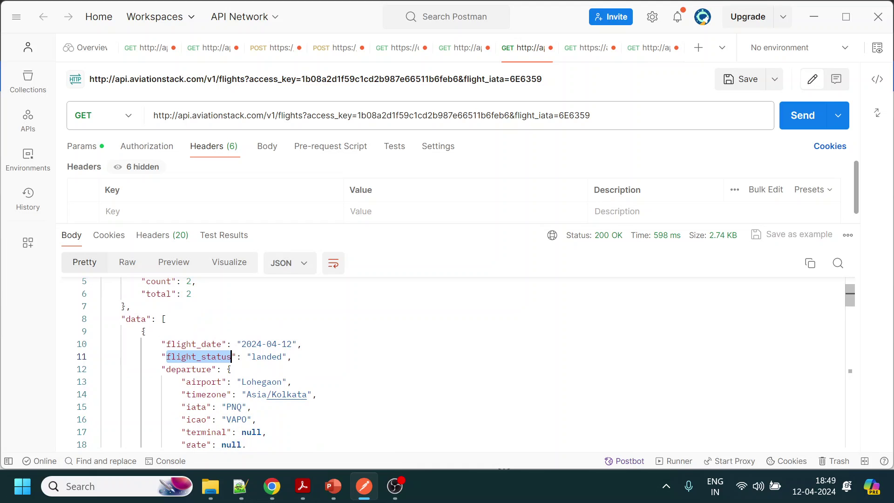
scroll(232, 354, down, 2)
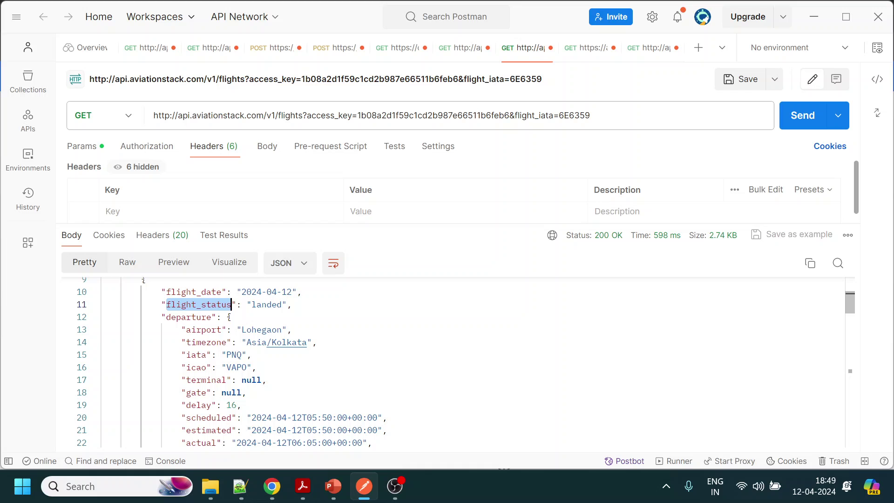
scroll(232, 305, down, 3)
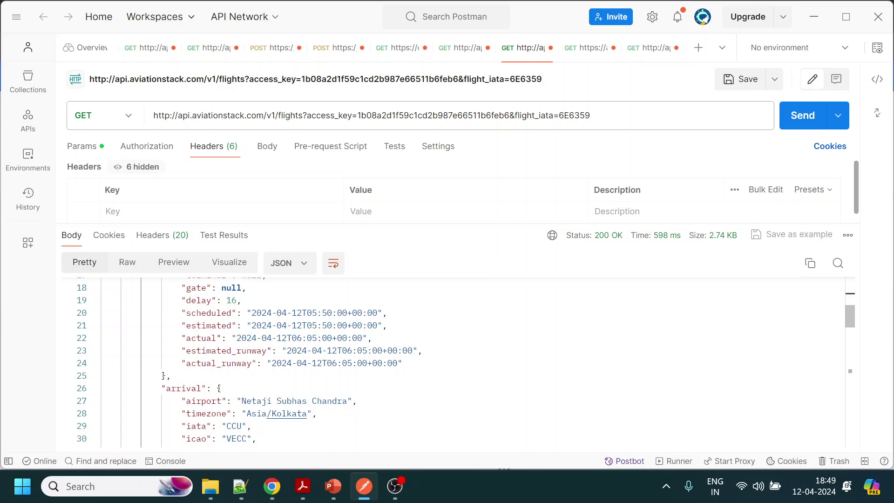
scroll(231, 356, down, 3)
scroll(231, 356, up, 7)
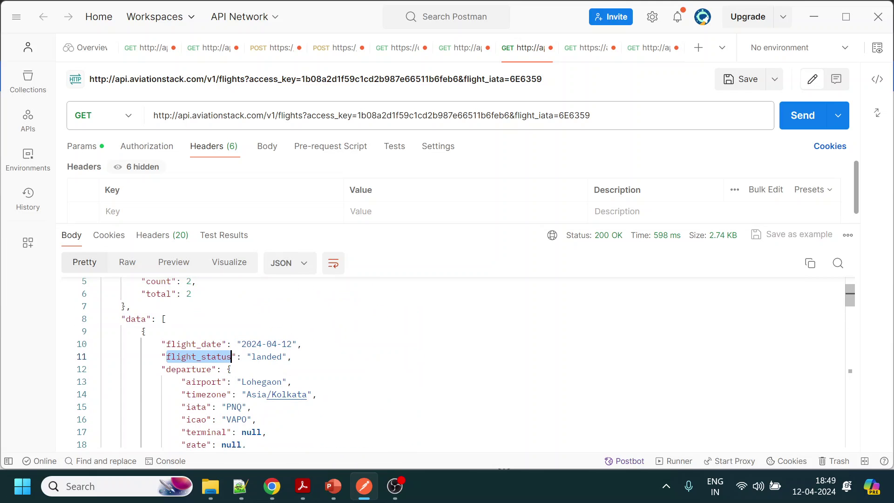
double_click(221, 382)
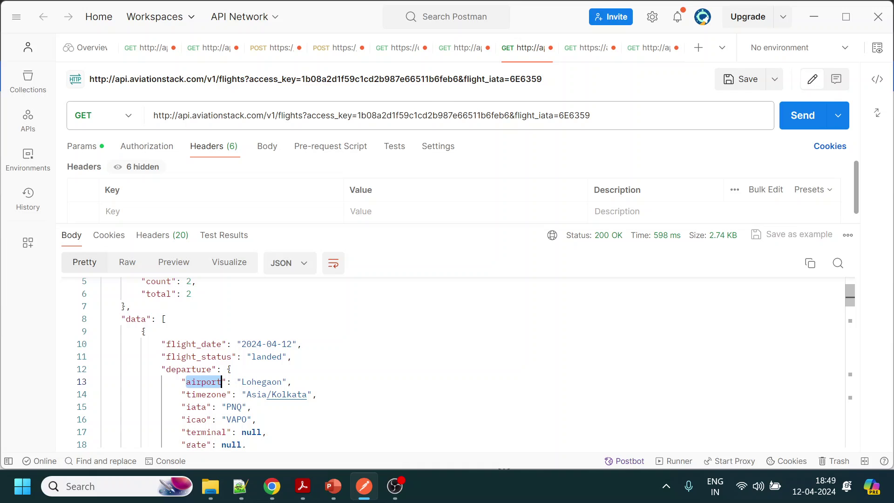
key(alt+Tab)
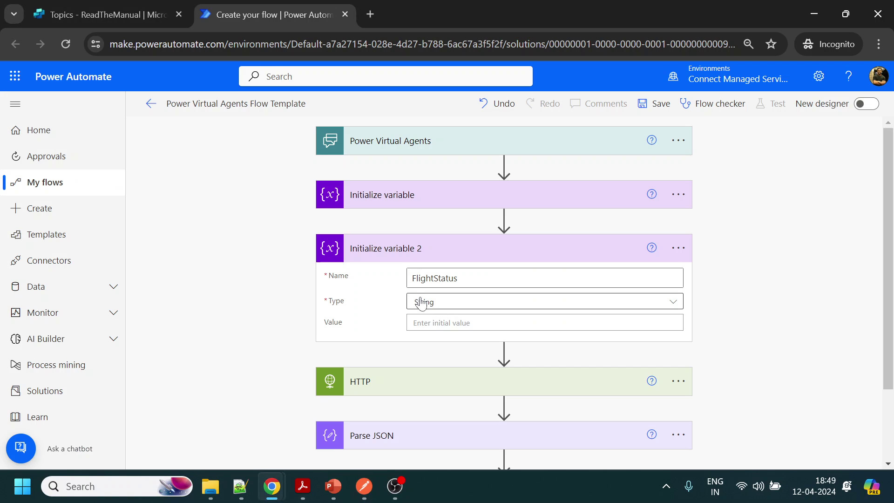
- Insert a third Initialize variable action between the FlightStatus variable and the HTTP action
click(503, 351)
click(509, 371)
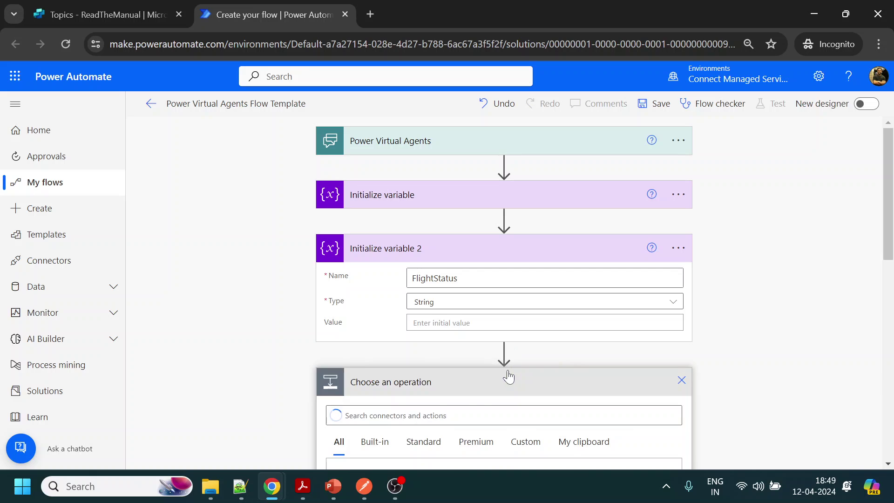
text(variable)
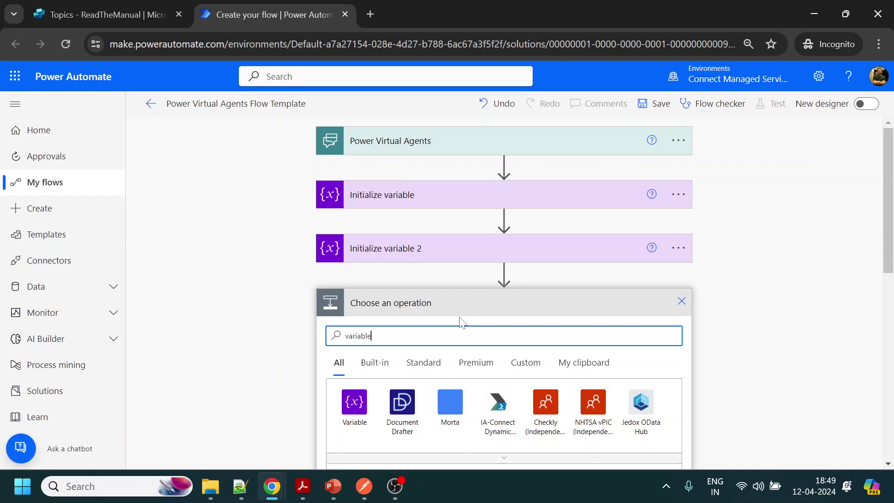
scroll(370, 367, down, 3)
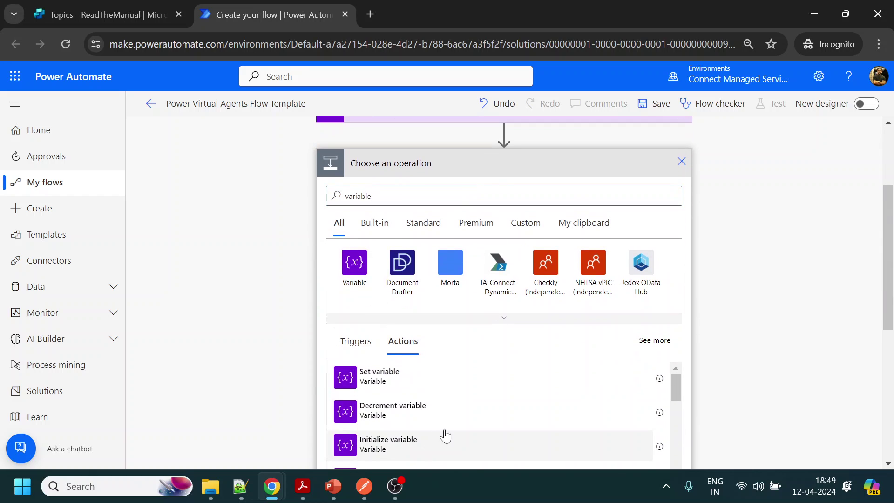
click(443, 438)
- Name the third variable Depairport and set its type to String
click(545, 191)
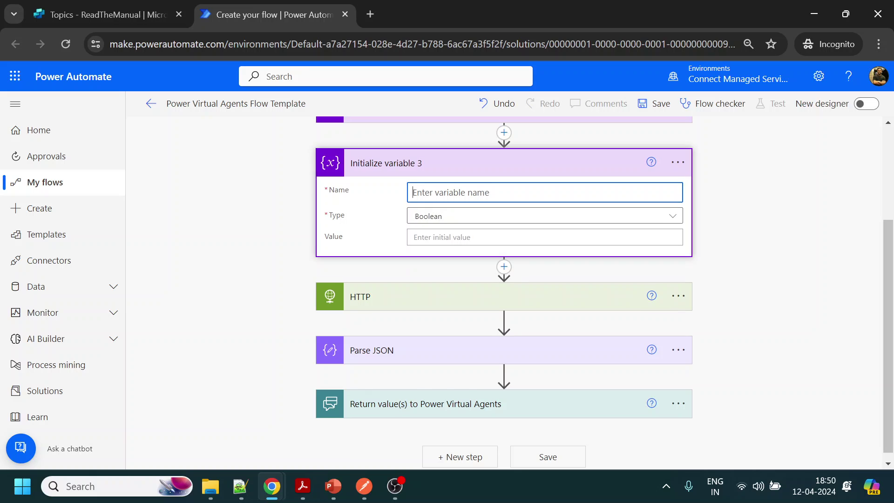
text(Depairport)
click(440, 216)
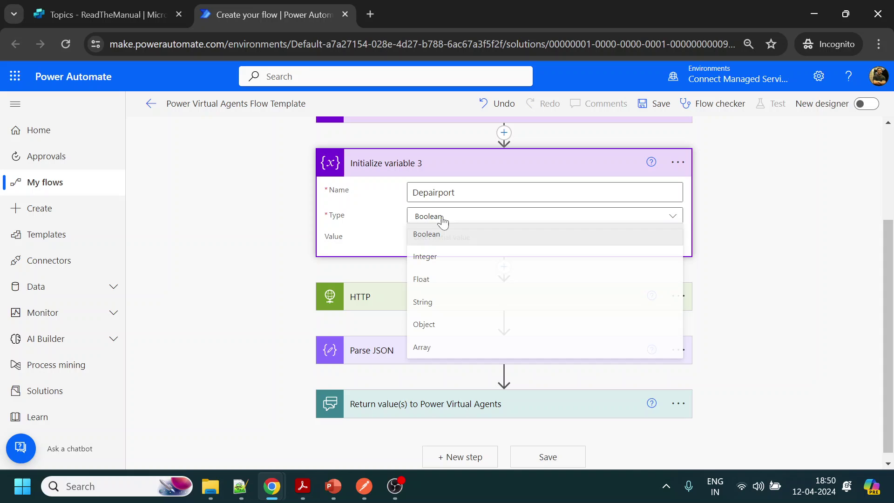
click(440, 313)
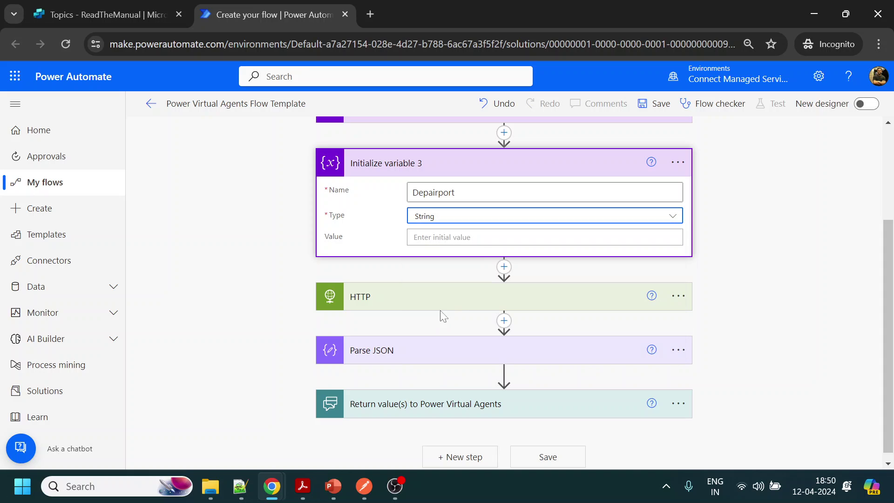
- Insert a fourth Initialize variable action between the Depairport variable and the HTTP action
click(499, 291)
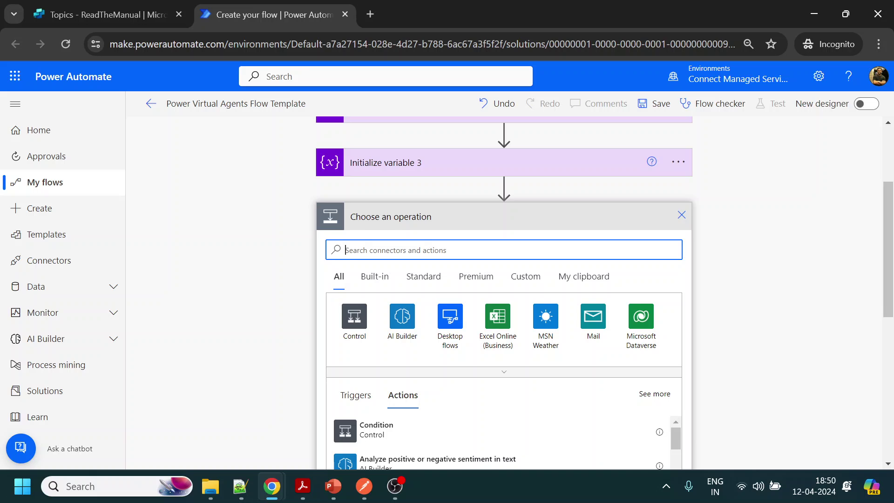
text(var)
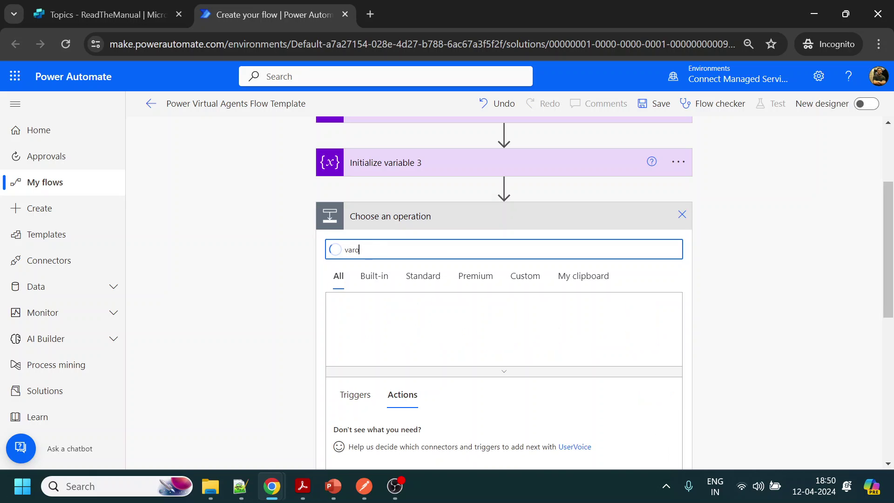
text(iable)
scroll(428, 316, down, 5)
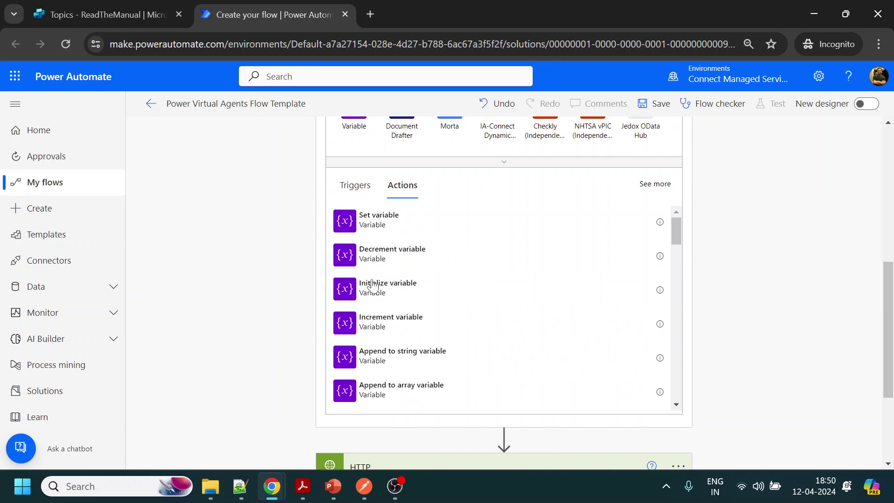
click(500, 287)
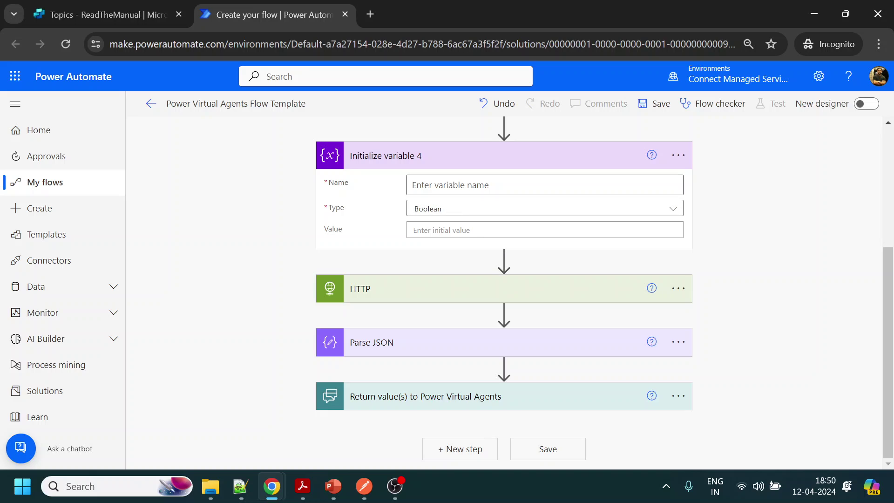
- Name the fourth variable Arrairport with type String, and save the flow
text(Arr)
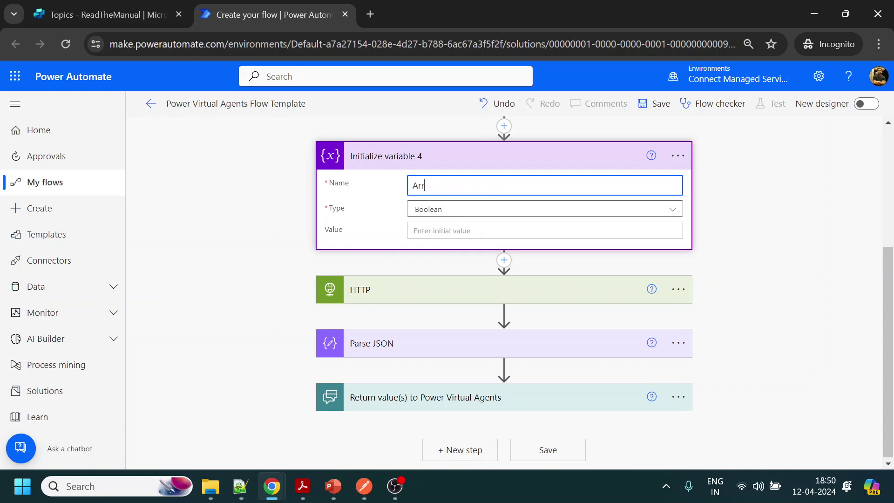
text(airport)
click(465, 208)
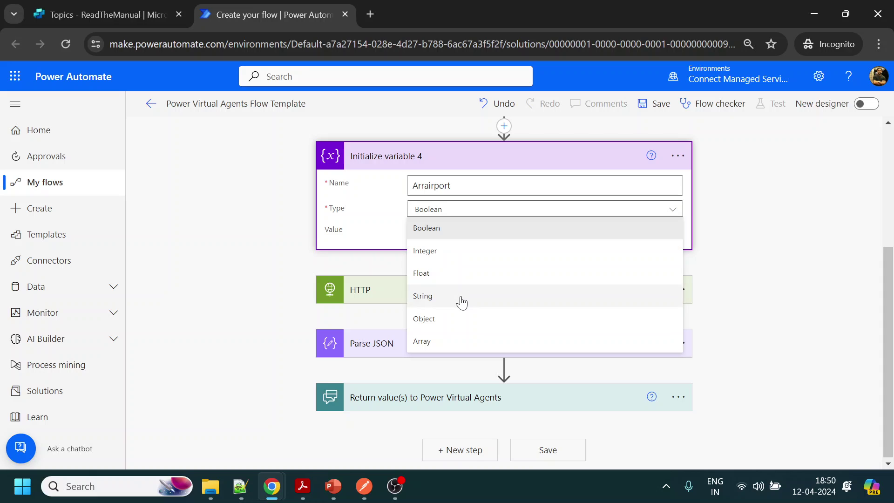
click(461, 302)
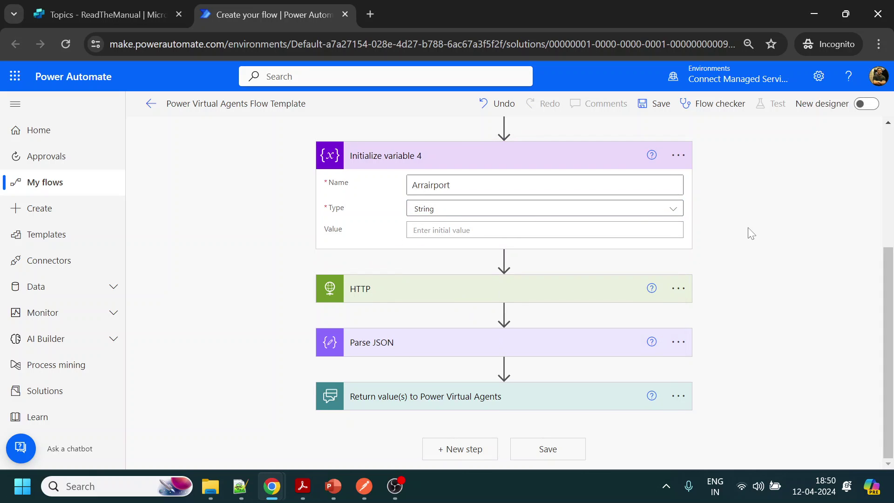
click(566, 453)
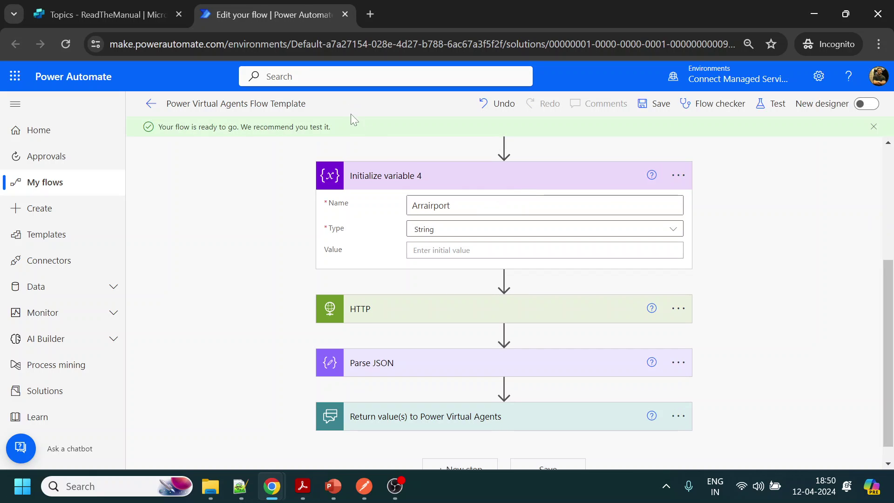
- Switch the flow to the new designer and close the Copilot pane
scroll(784, 250, down, 1)
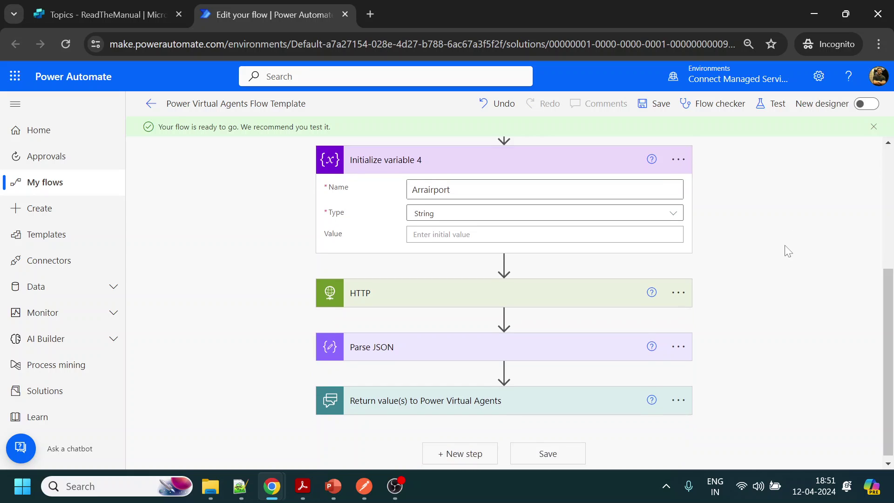
scroll(784, 250, up, 3)
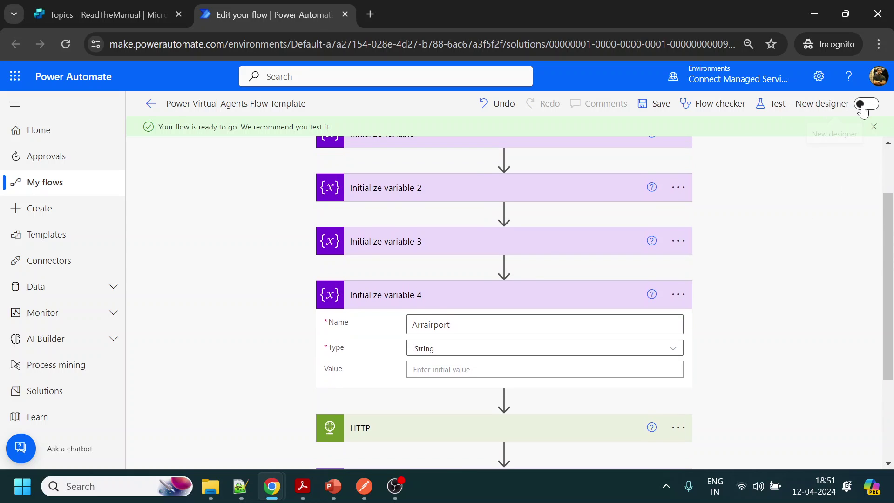
scroll(614, 319, up, 3)
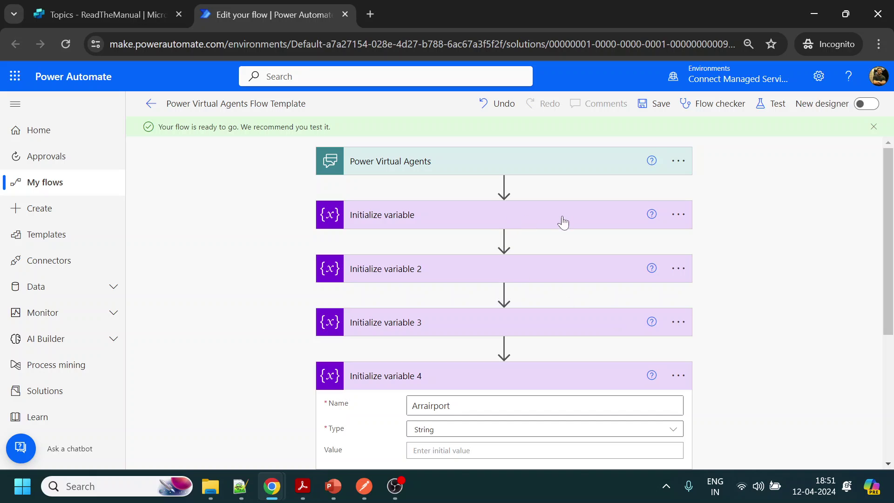
click(868, 105)
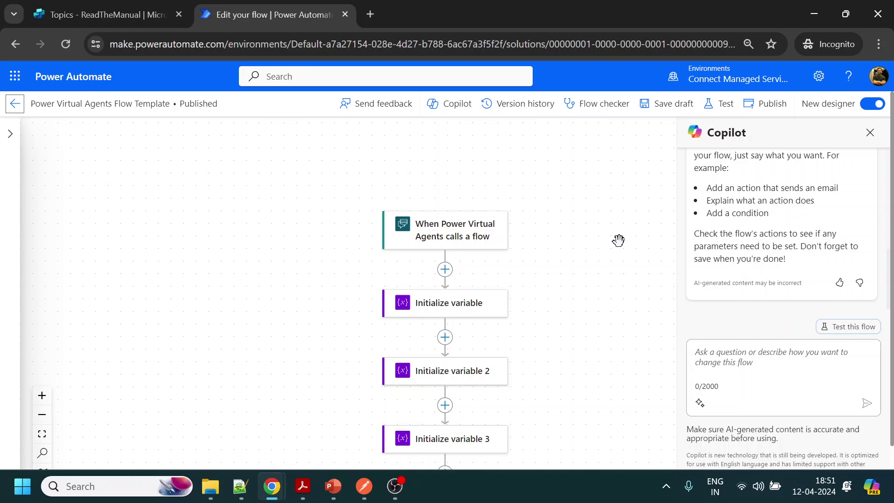
scroll(597, 280, down, 3)
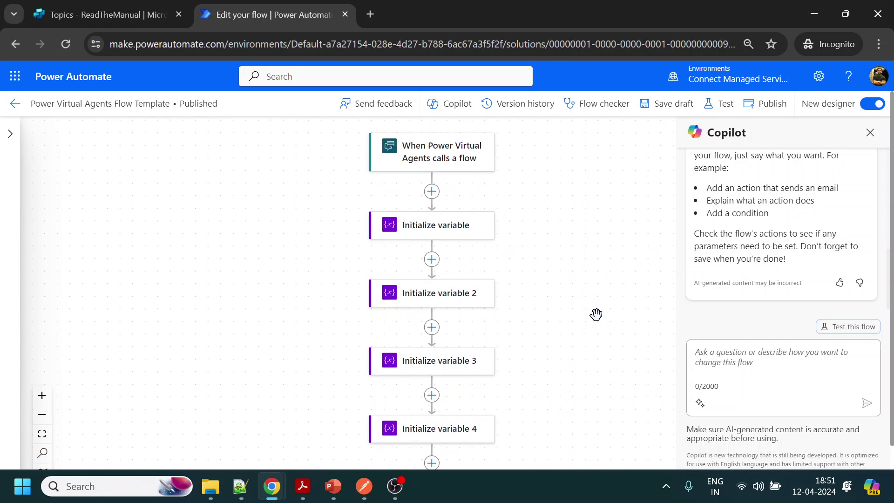
scroll(608, 352, down, 5)
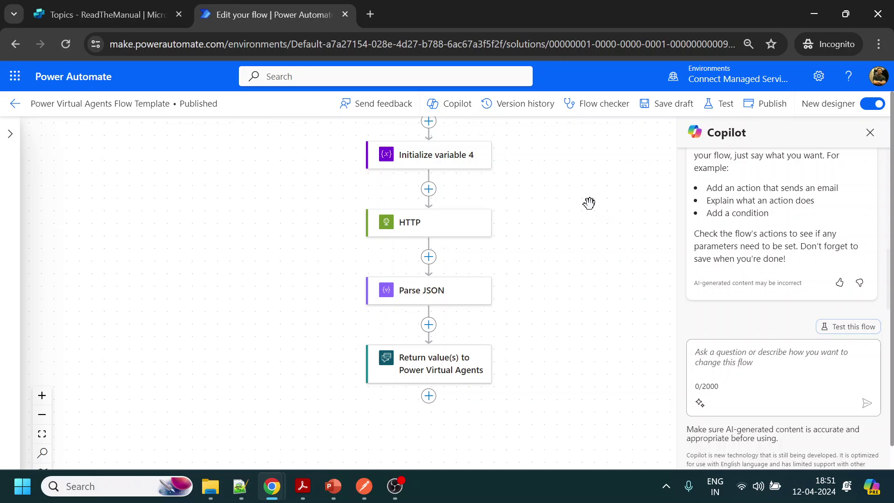
click(869, 132)
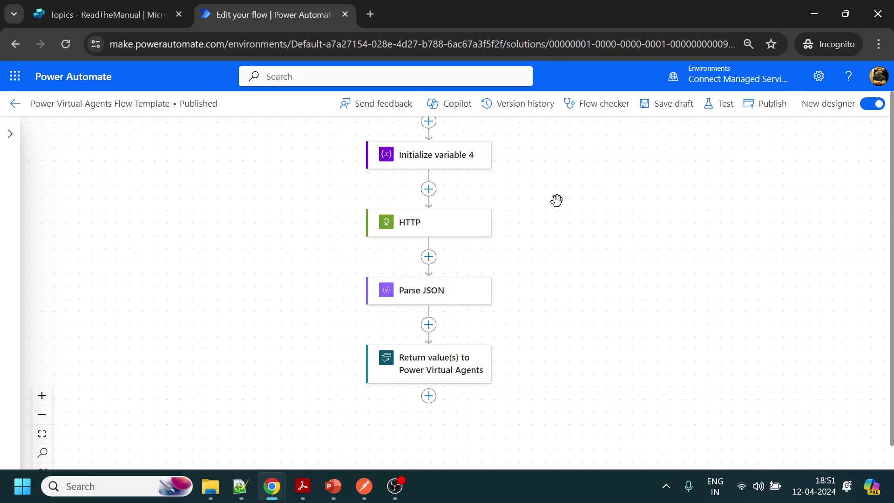
- Insert a Set variable action between Parse JSON and Return value(s) to Power Virtual Agents, and choose FlightStatus as its variable
drag(588, 200, 617, 220)
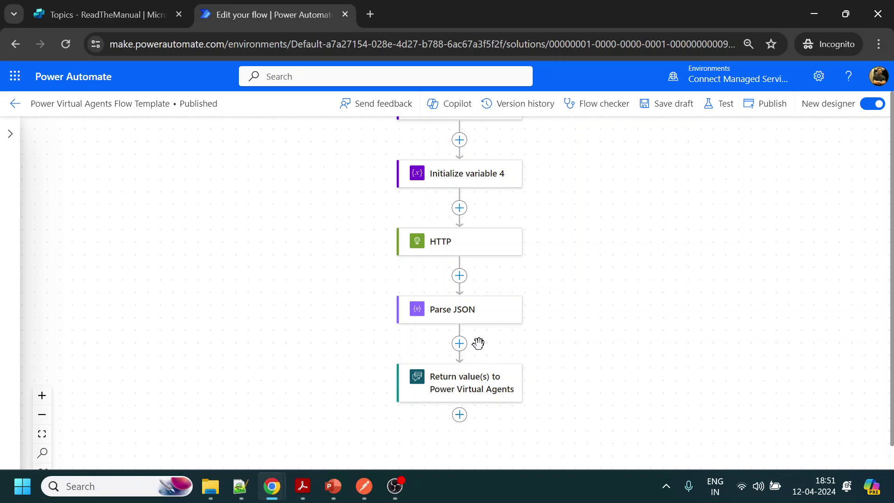
click(459, 344)
click(507, 332)
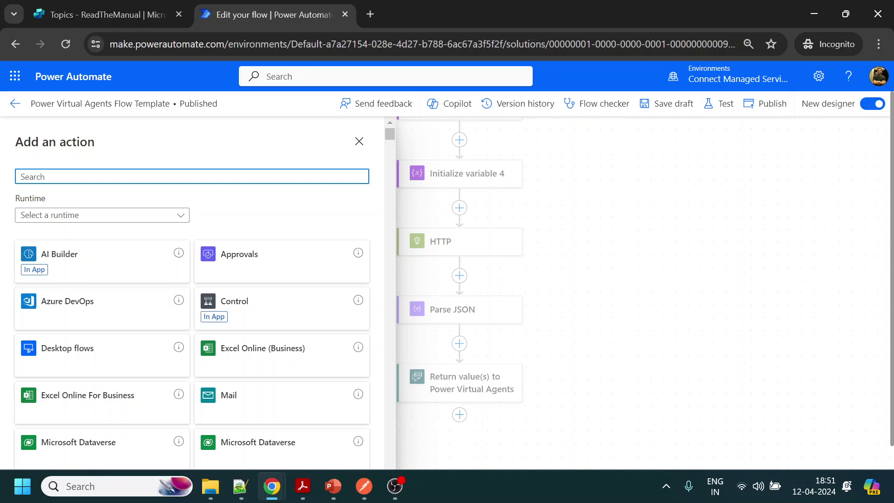
text(varia)
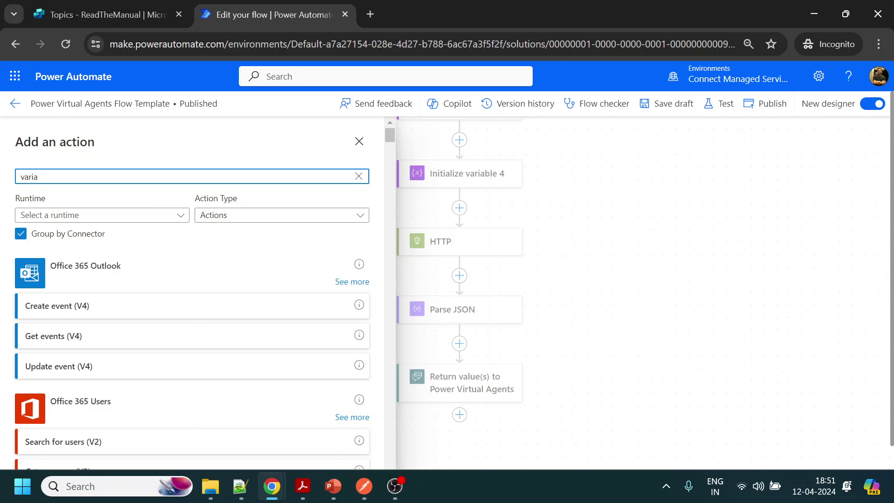
text(ble)
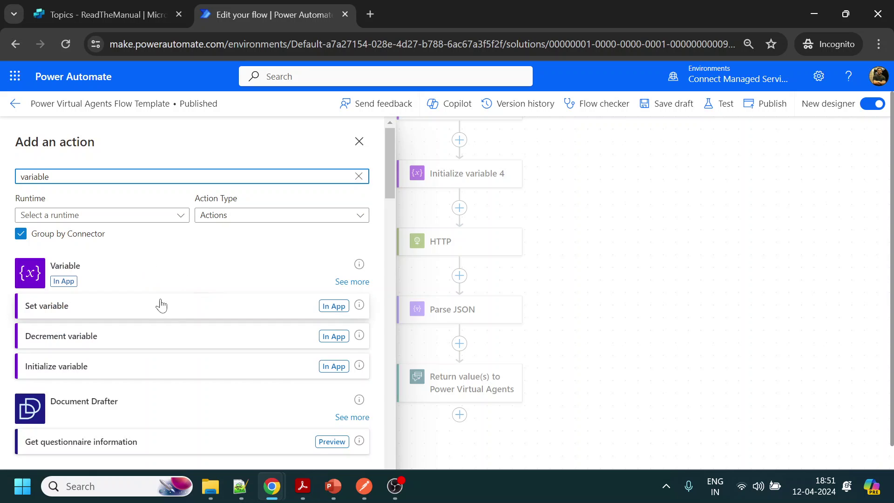
click(86, 311)
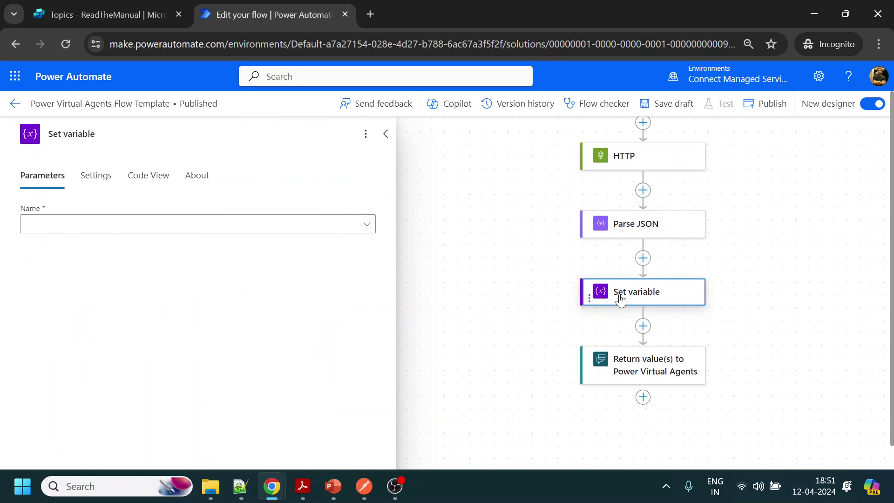
click(368, 225)
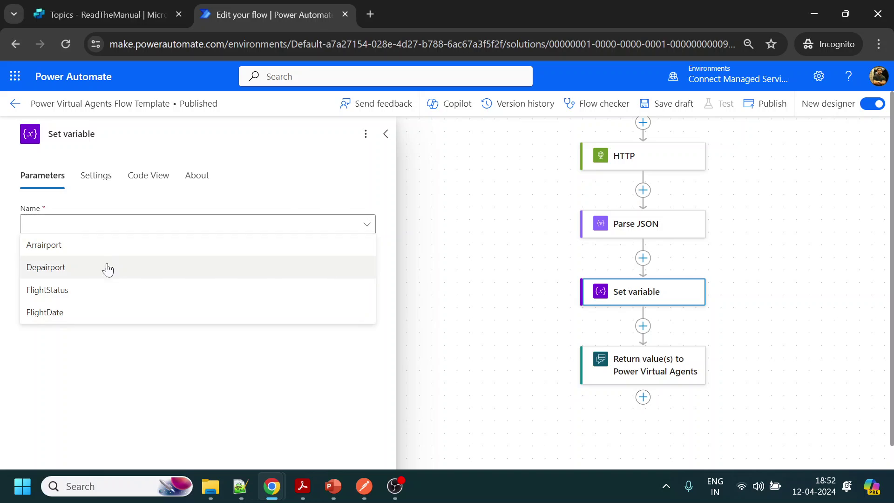
click(70, 291)
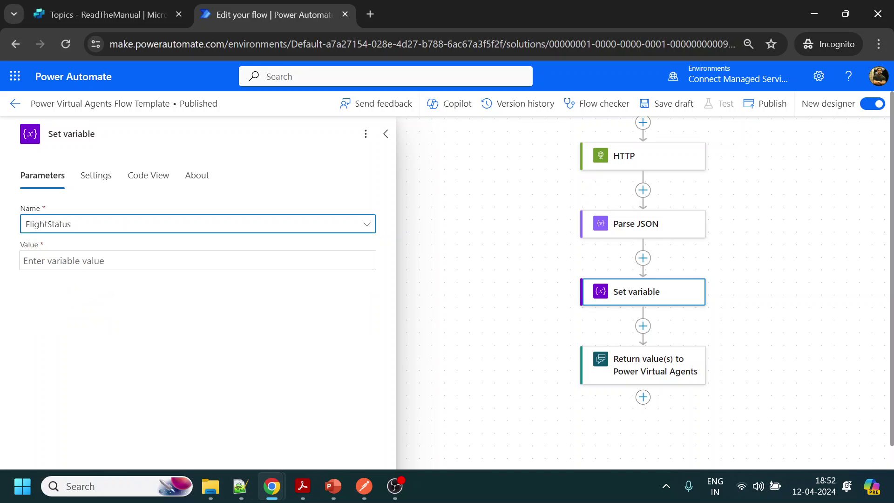
- Set the FlightStatus value to an expression using the Body flight_status dynamic content from Parse JSON
click(357, 268)
click(376, 270)
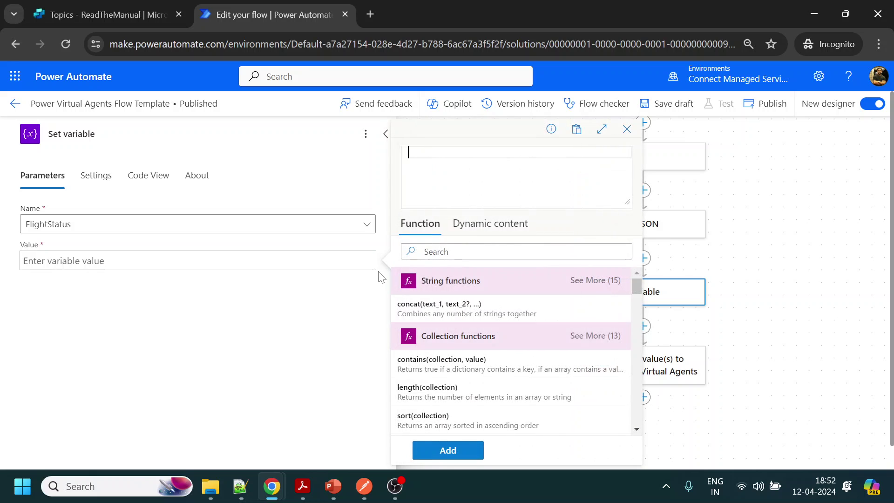
click(504, 224)
scroll(491, 340, down, 2)
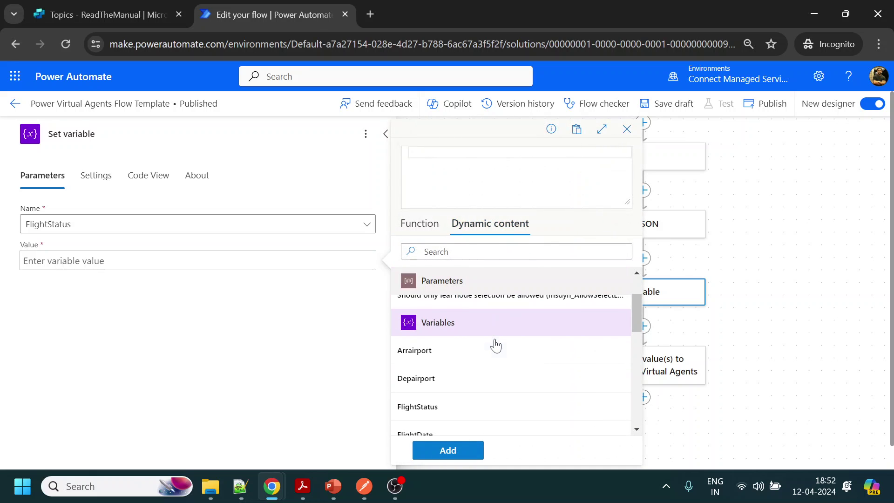
scroll(482, 328, down, 3)
scroll(481, 334, up, 1)
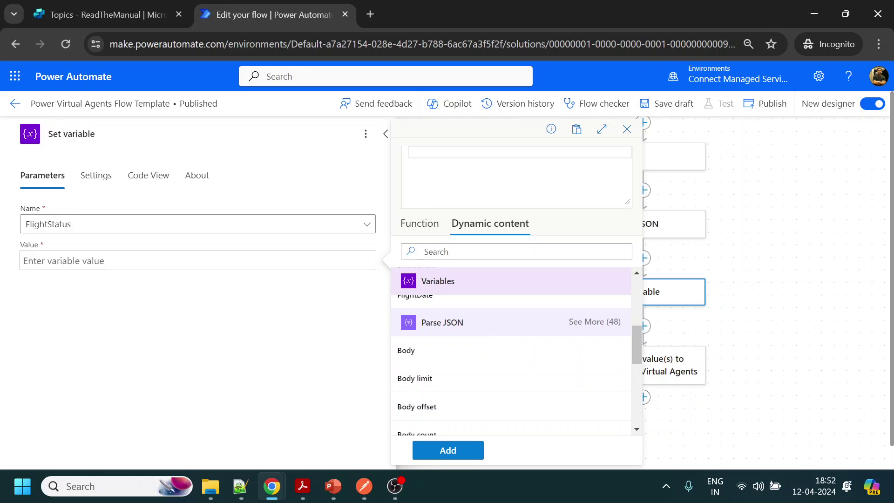
click(594, 322)
scroll(515, 346, down, 1)
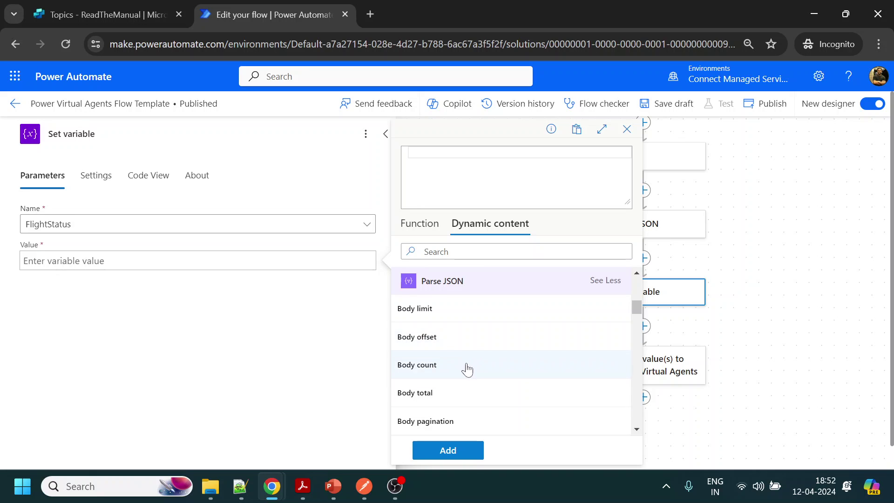
scroll(467, 370, down, 1)
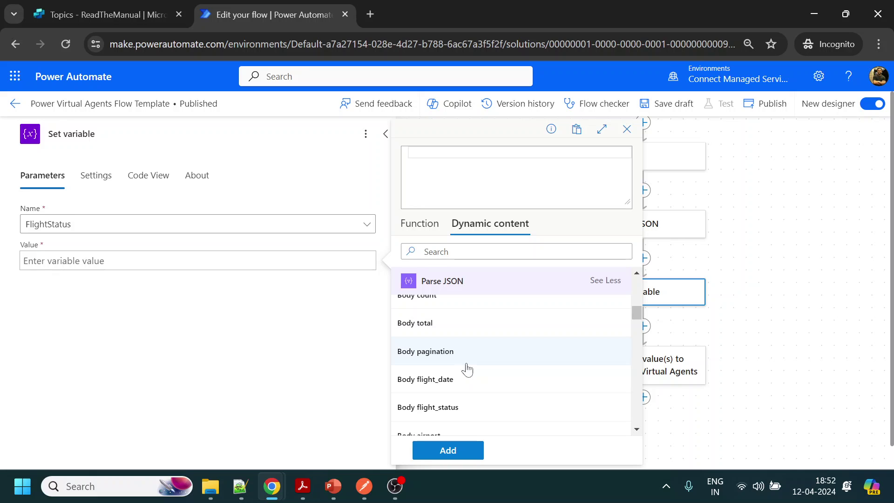
click(436, 408)
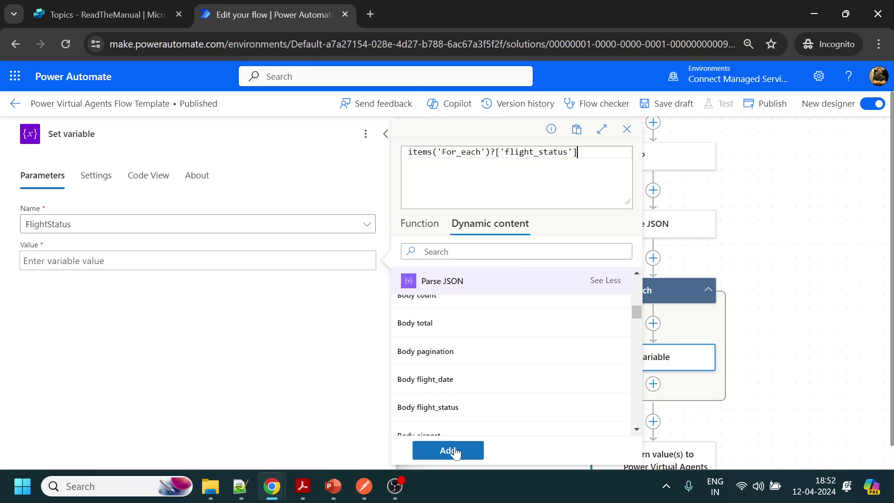
click(455, 451)
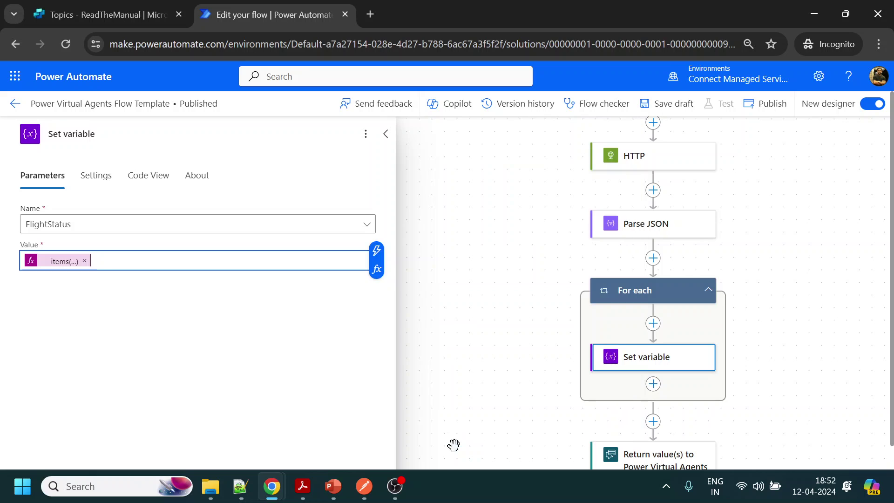
click(492, 335)
scroll(605, 310, down, 2)
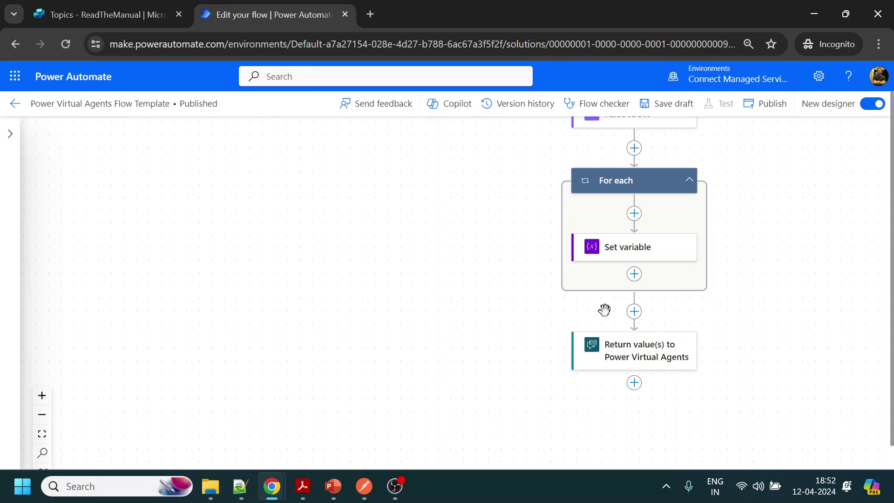
click(634, 313)
right_click(645, 189)
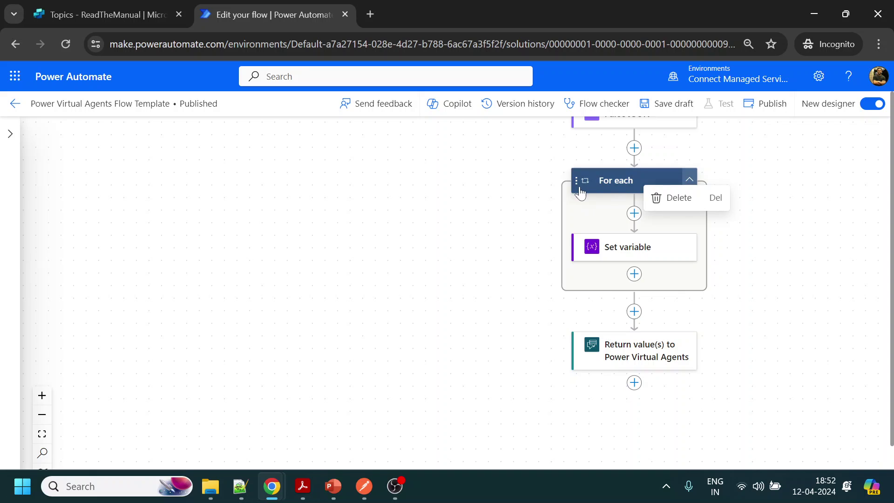
click(575, 182)
right_click(576, 181)
click(749, 197)
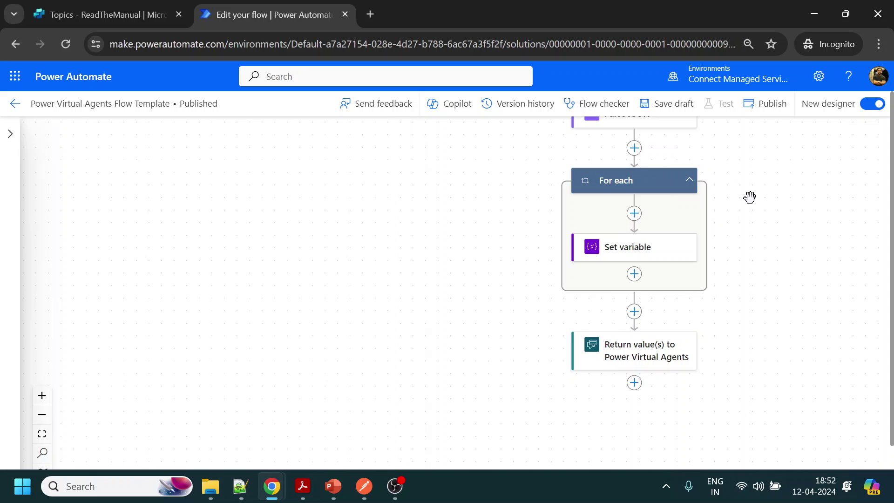
- Insert a Set variable action between For each and Return value(s) to Power Virtual Agents, and choose FlightDate as its variable
click(634, 313)
click(678, 299)
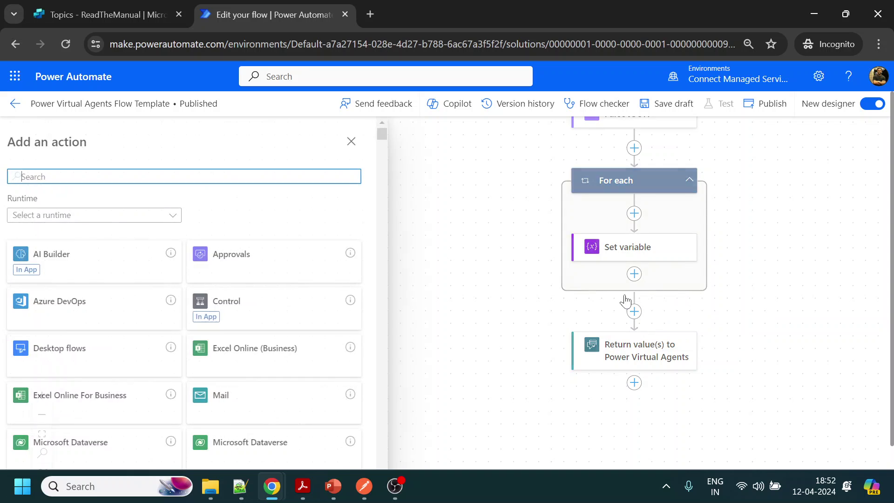
text(variable)
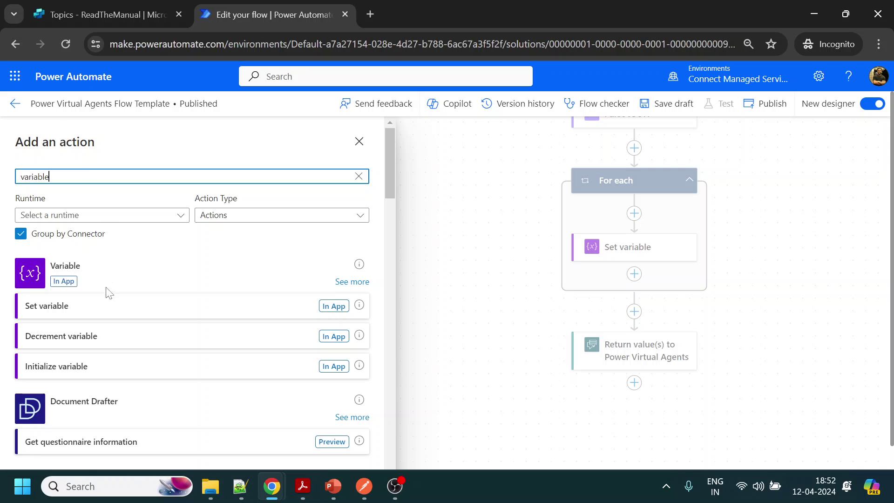
click(80, 309)
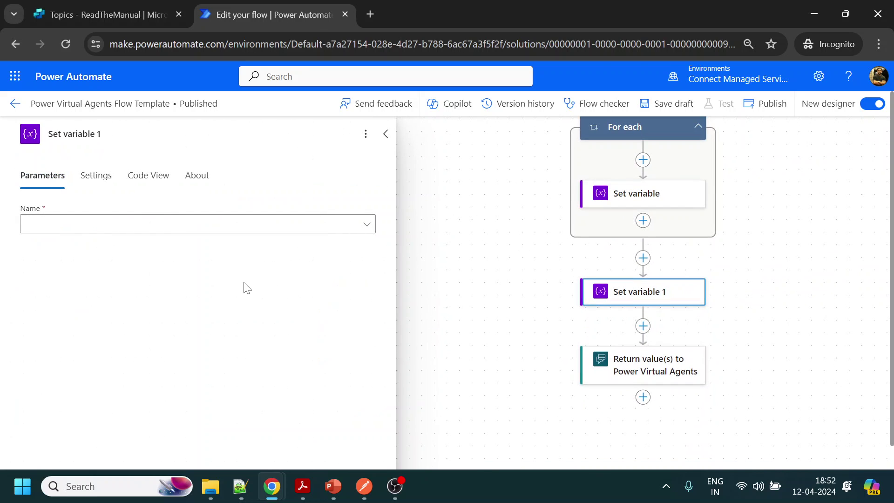
click(341, 229)
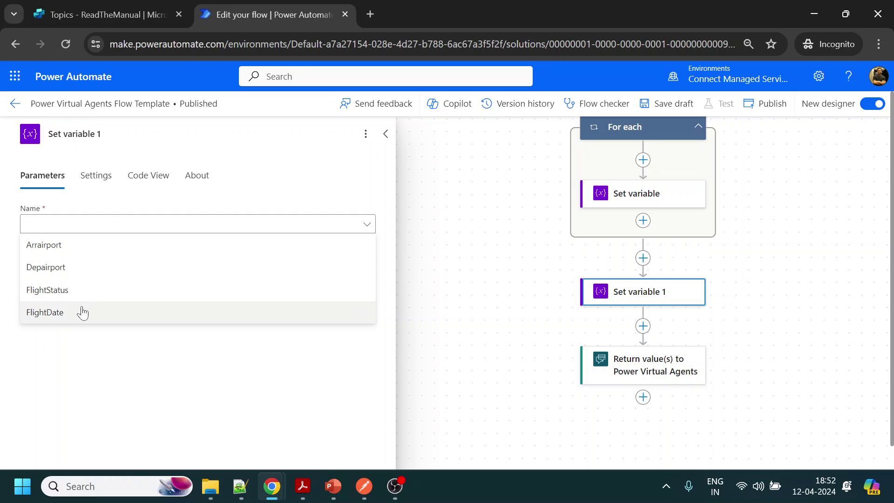
click(83, 313)
- Set the FlightDate value to an expression using the Body flight_date dynamic content from Parse JSON
click(98, 260)
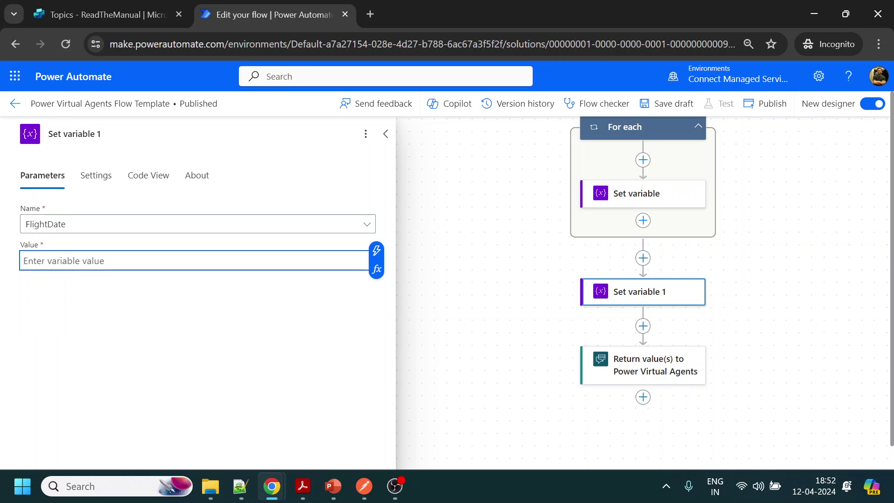
click(377, 270)
click(501, 231)
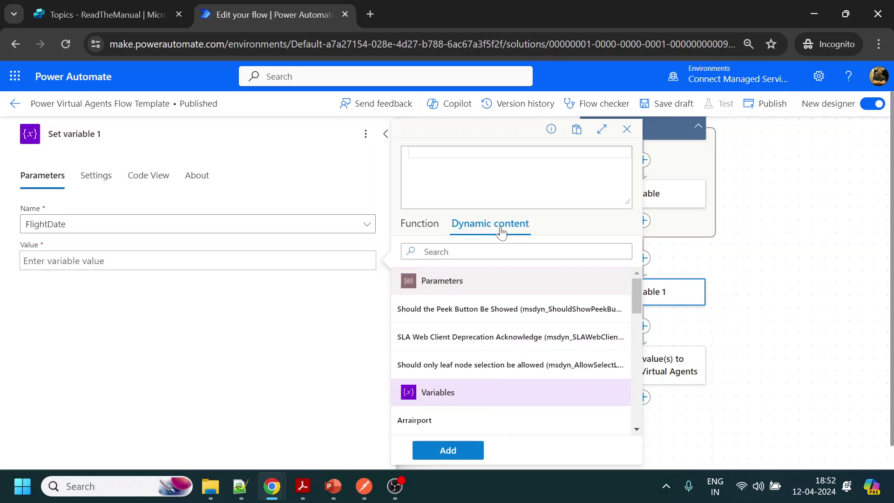
scroll(497, 352, down, 8)
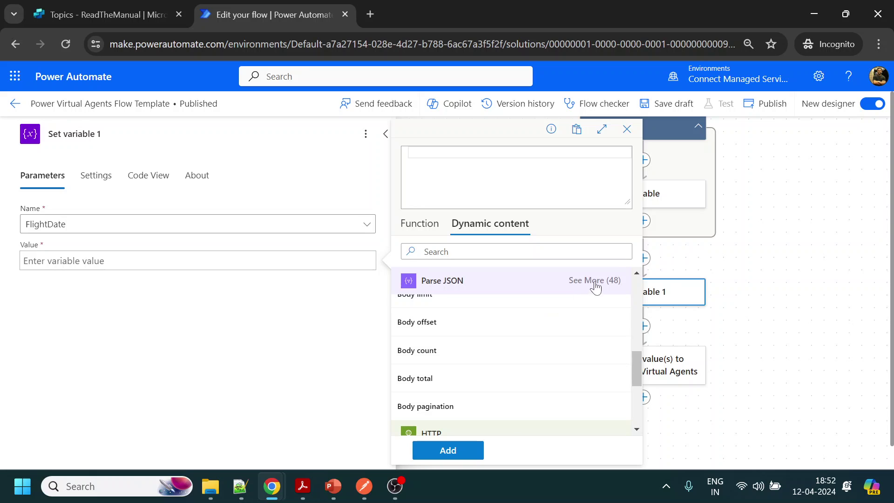
click(591, 280)
scroll(510, 330, down, 2)
click(434, 365)
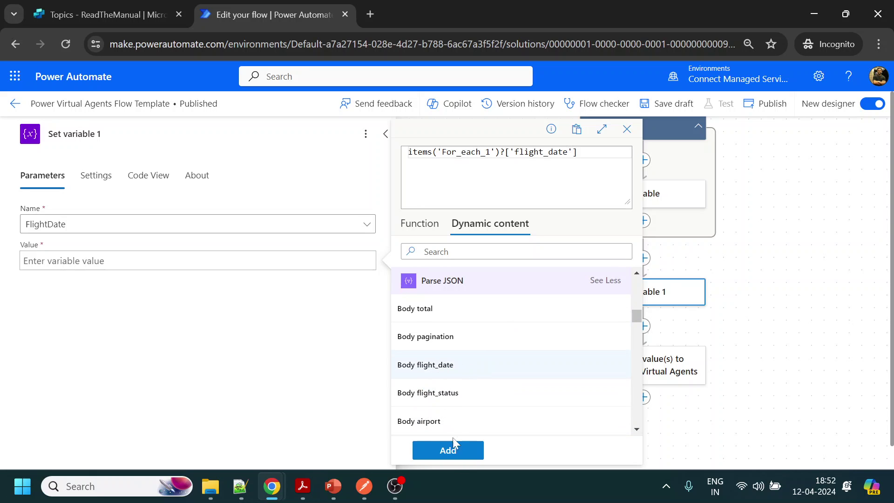
click(448, 450)
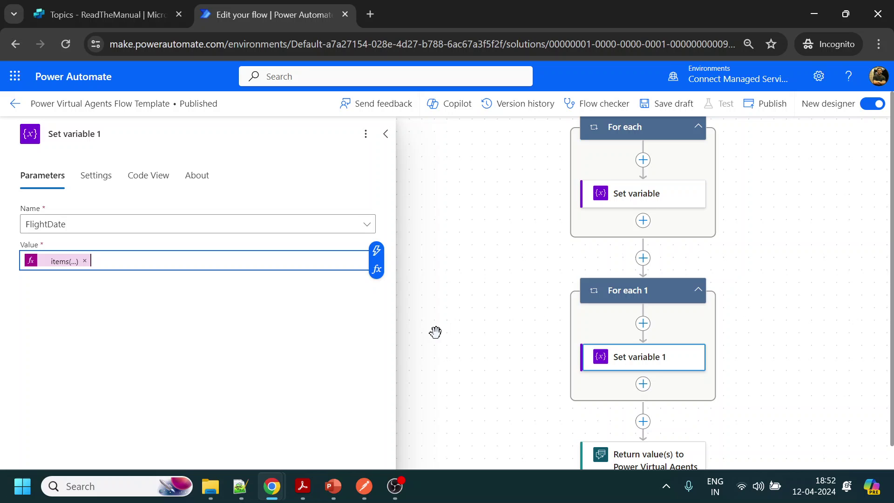
- Insert a Set variable action between For each 1 and Return value(s) to Power Virtual Agents, and choose Depairport as its variable
click(447, 264)
drag(479, 377, 461, 265)
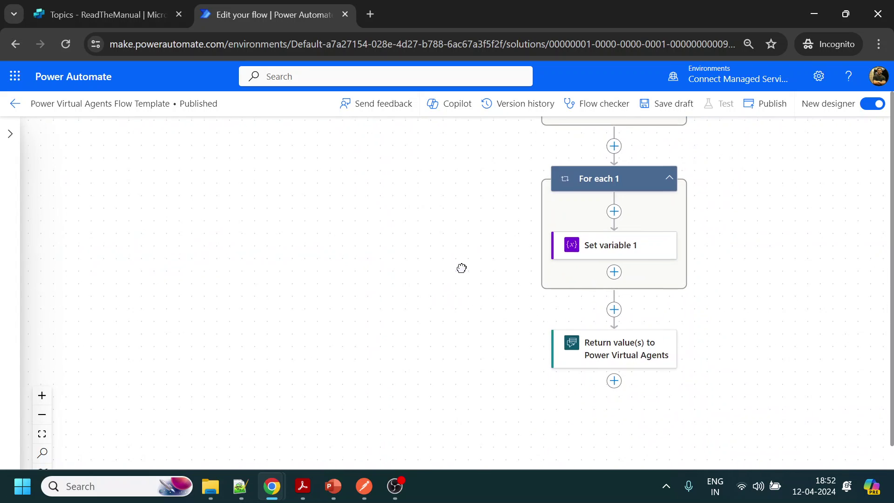
click(614, 307)
click(652, 303)
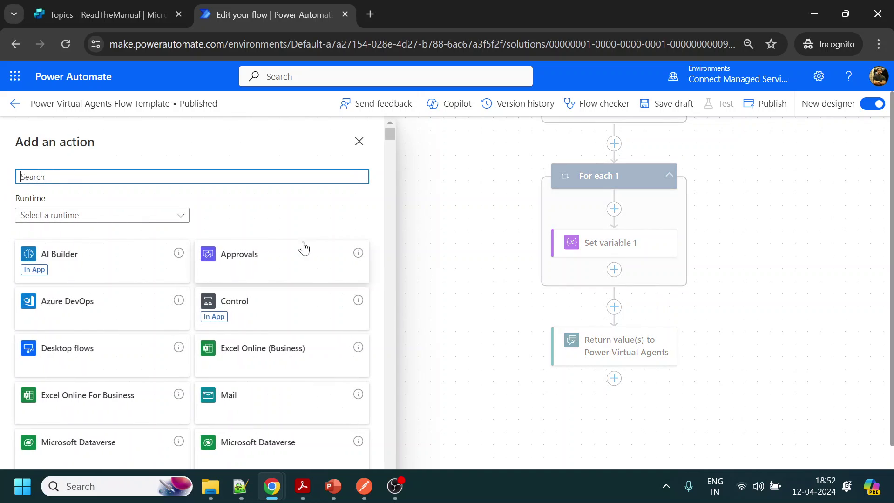
text(variable)
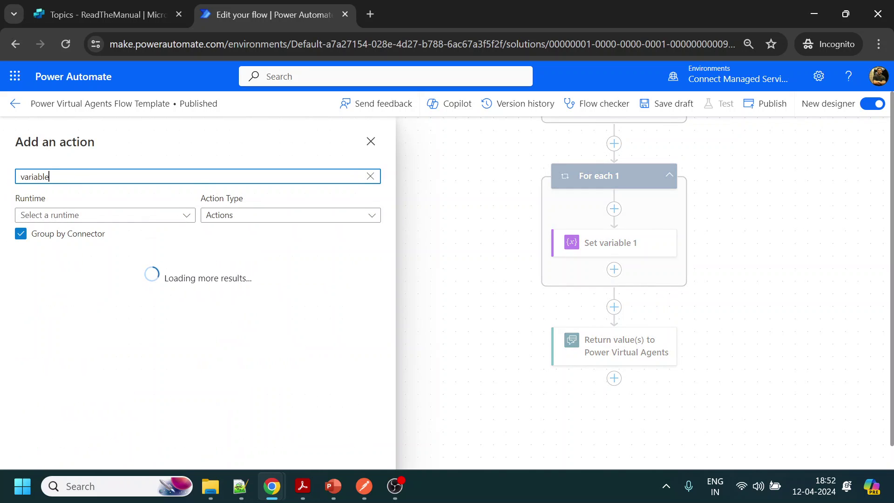
click(85, 314)
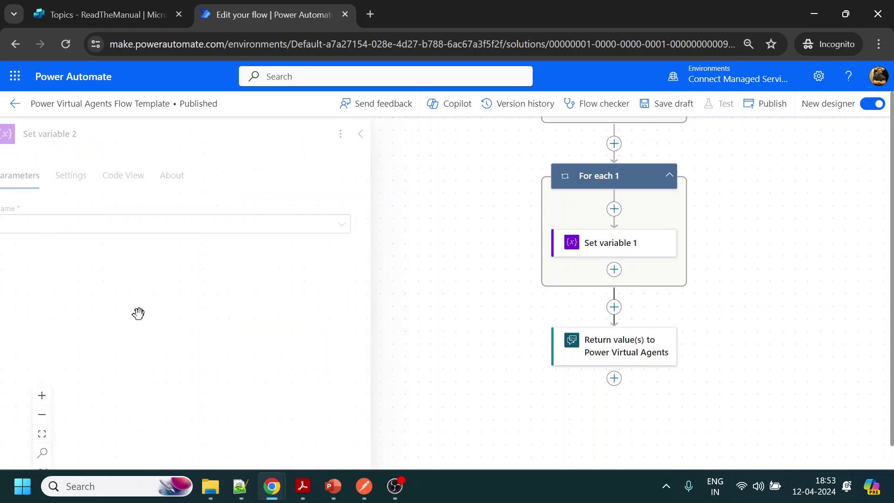
click(149, 226)
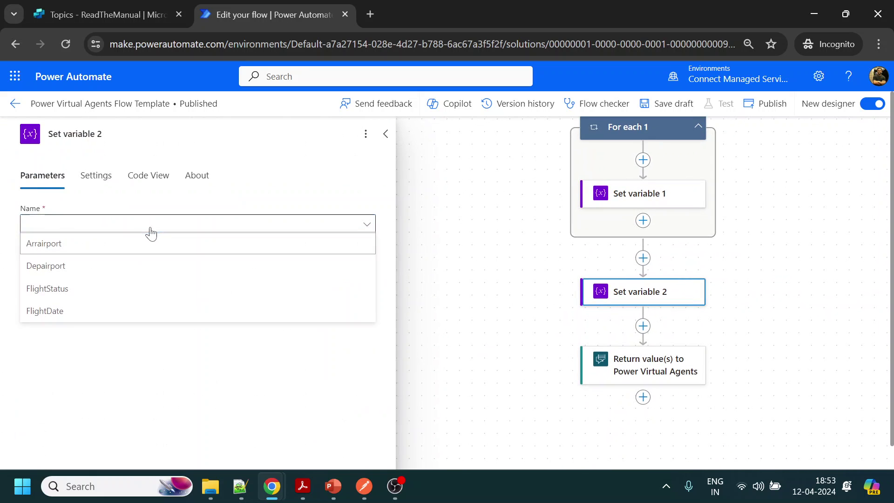
click(93, 267)
- Open the expression editor for the Depairport value and expand the full list of Parse JSON dynamic content
click(139, 260)
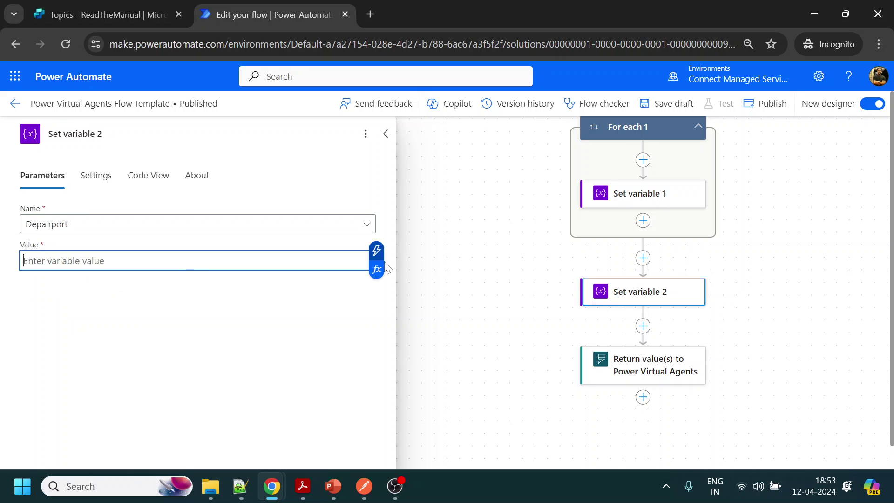
click(376, 267)
click(508, 233)
scroll(489, 375, down, 5)
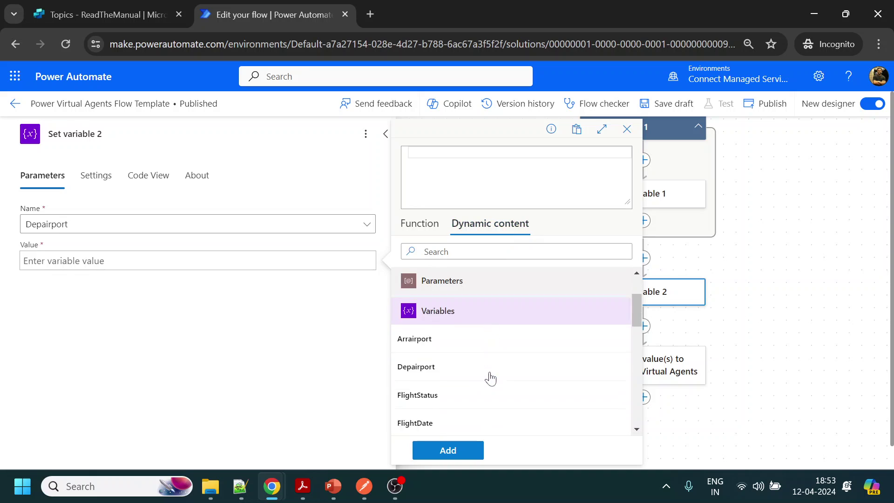
scroll(465, 355, up, 3)
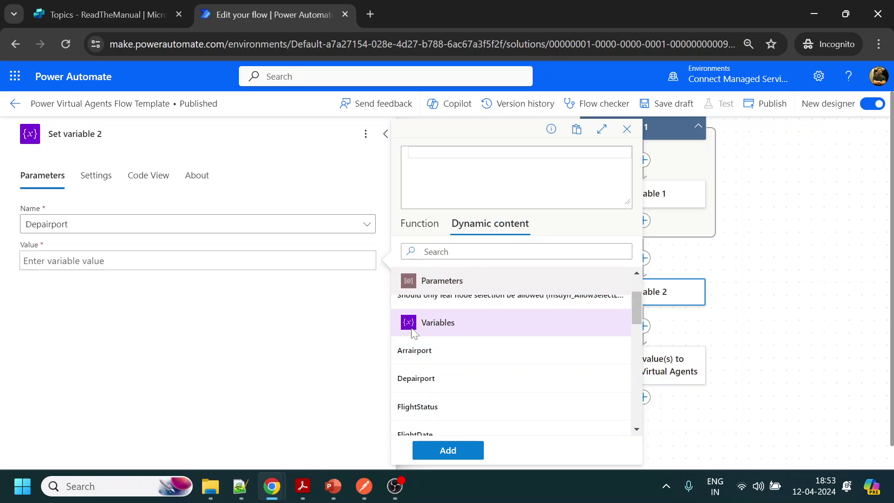
scroll(463, 359, down, 5)
scroll(512, 384, down, 2)
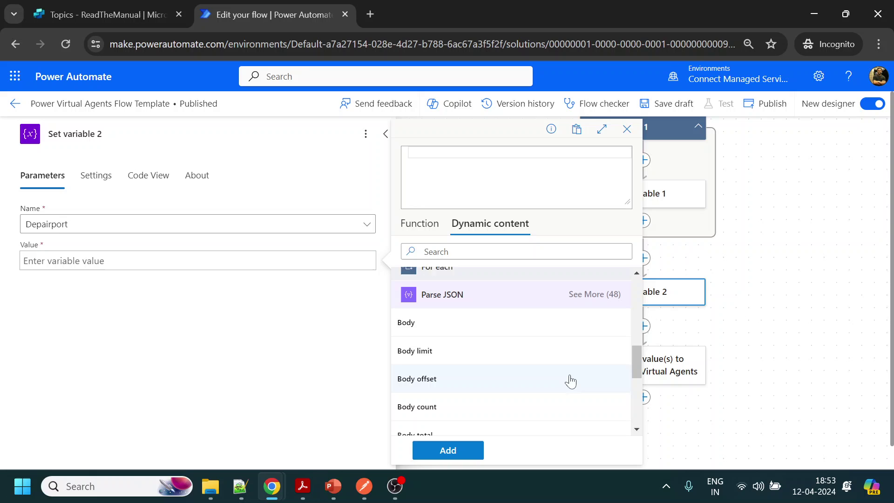
click(591, 295)
- Look through the Parse JSON dynamic content for the departure airport field
scroll(498, 381, down, 3)
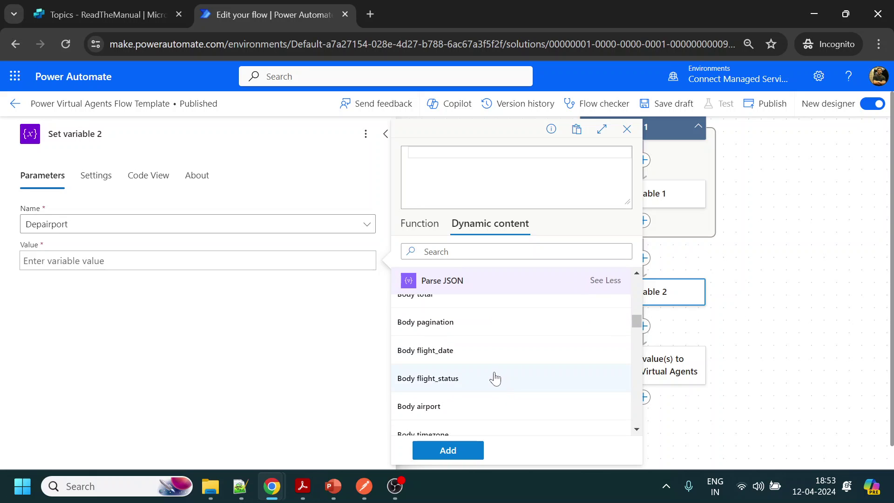
scroll(494, 378, down, 2)
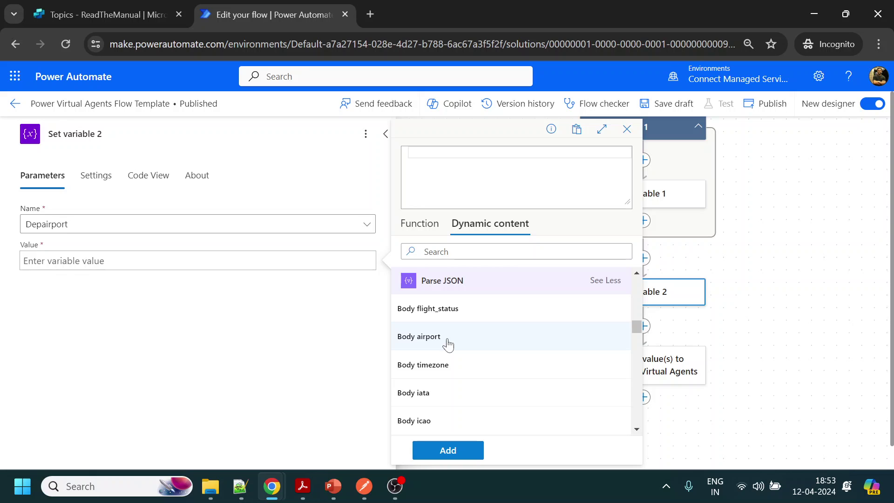
scroll(447, 344, down, 4)
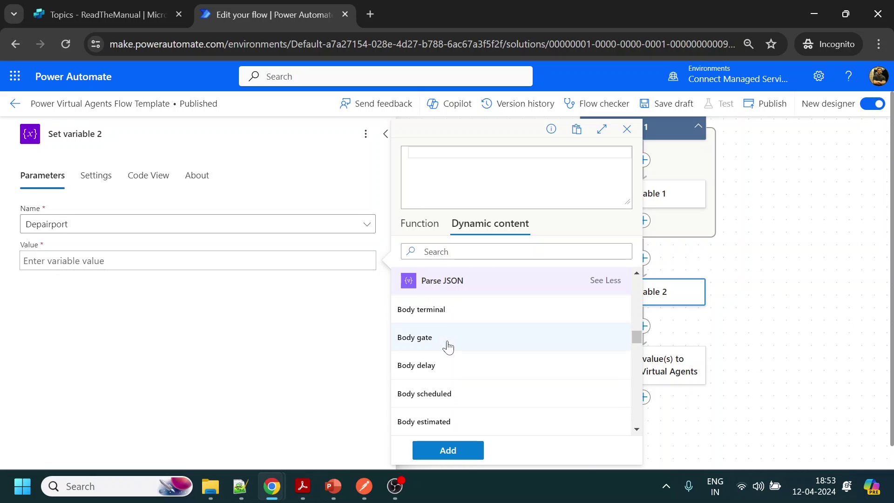
scroll(448, 347, down, 4)
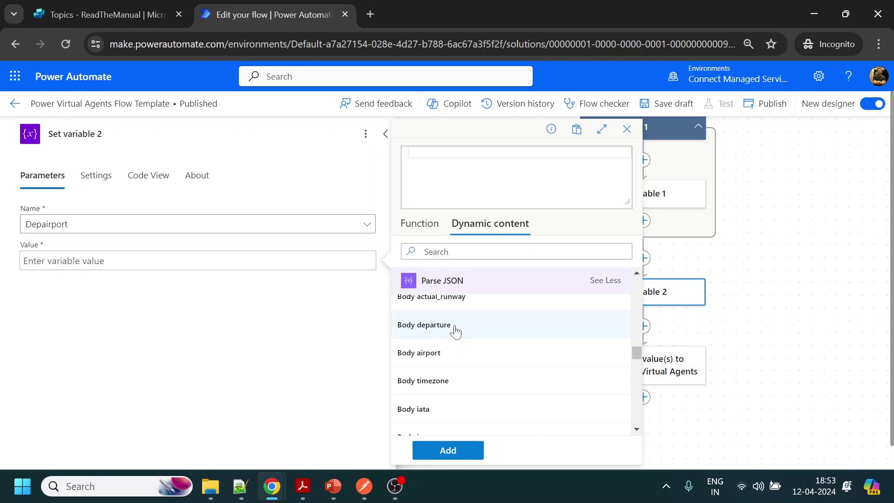
scroll(455, 331, down, 6)
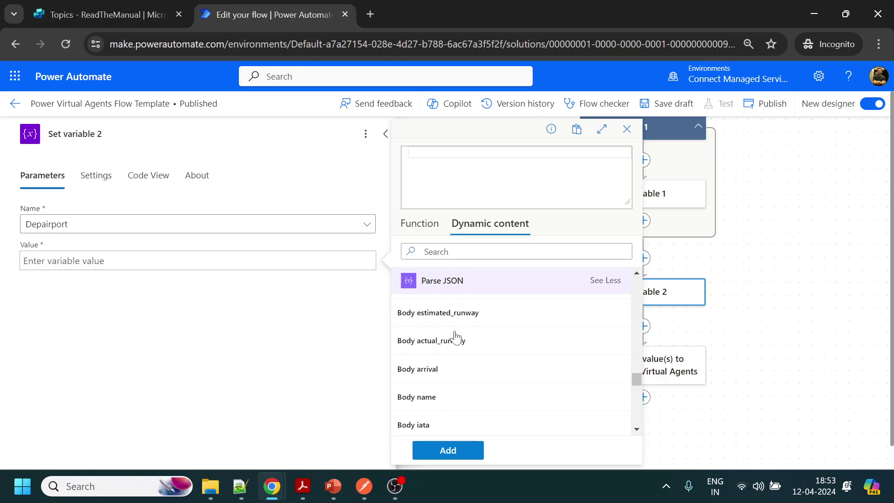
scroll(455, 336, down, 2)
scroll(455, 336, up, 5)
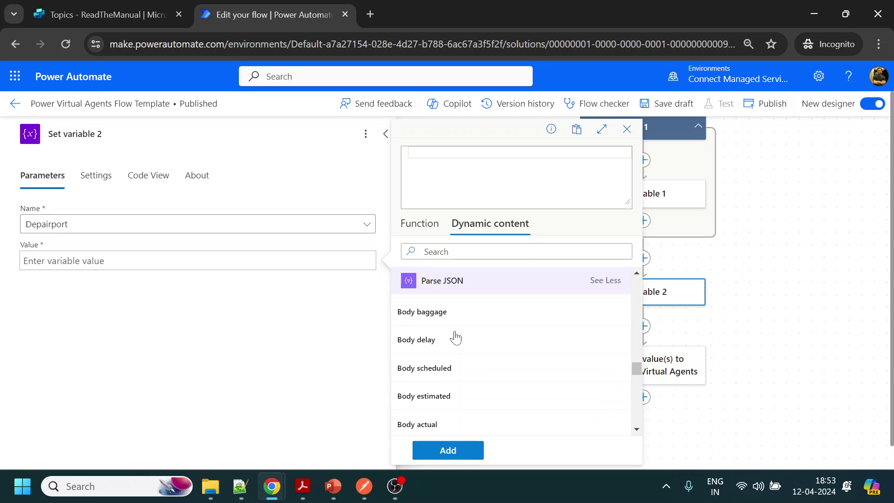
scroll(455, 337, up, 2)
- Switch to Postman, check how the airport field is nested under departure in the API response, and return to the flow
click(364, 485)
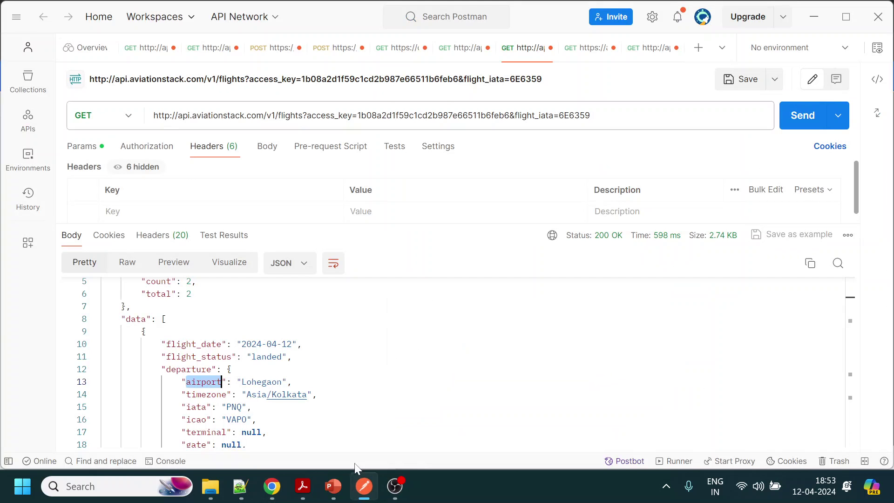
double_click(189, 368)
double_click(204, 381)
click(813, 21)
- Try the Body airport item listed after Body departure as the Depairport expression, and clear the expression
scroll(456, 346, down, 5)
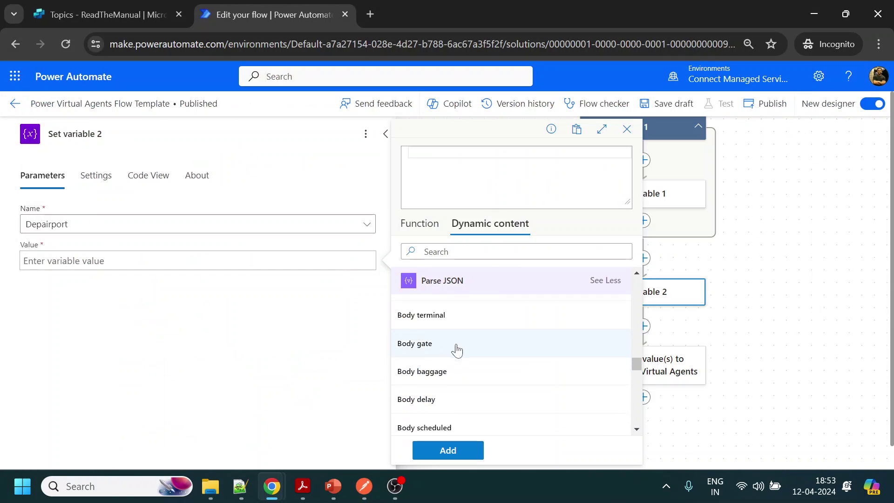
scroll(457, 350, down, 5)
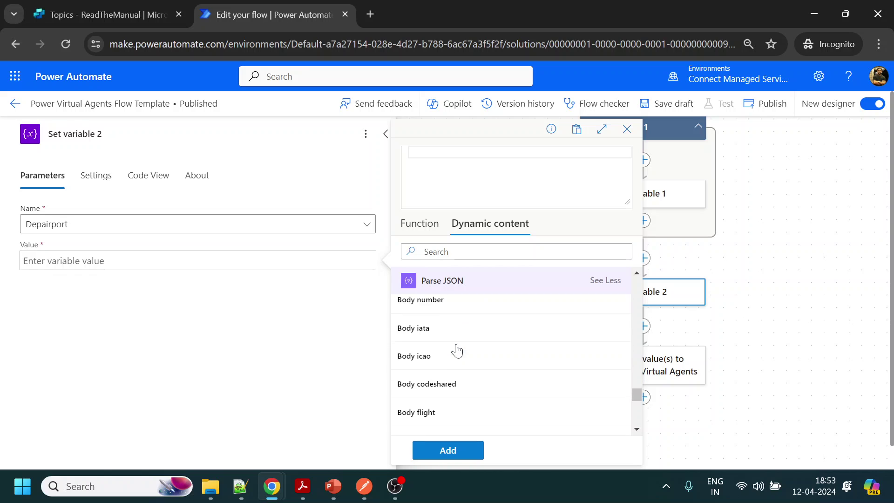
scroll(456, 350, up, 8)
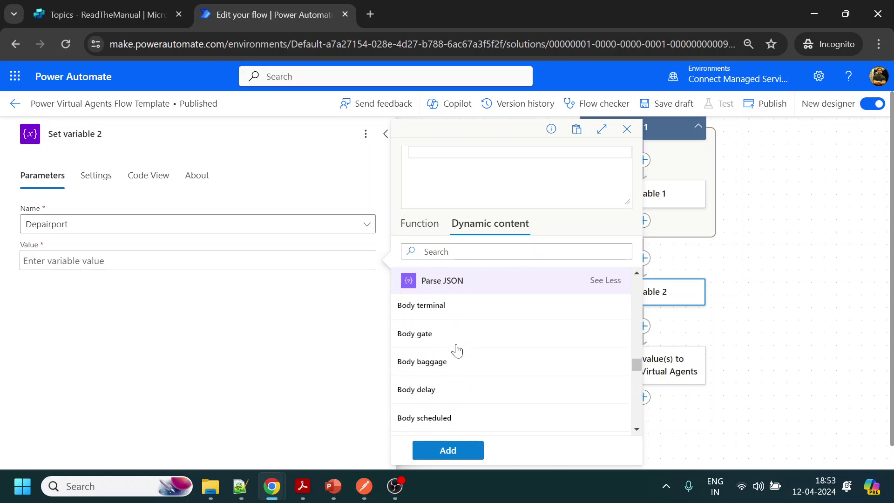
scroll(457, 350, up, 2)
scroll(451, 351, down, 2)
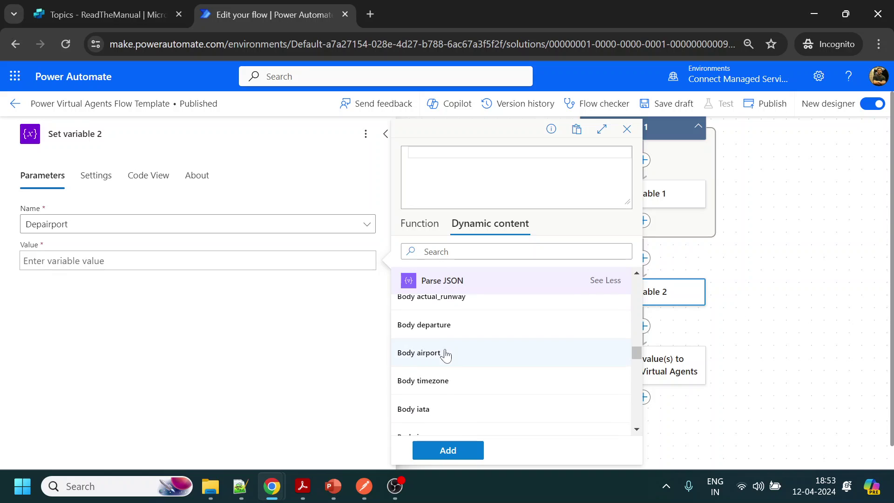
click(413, 354)
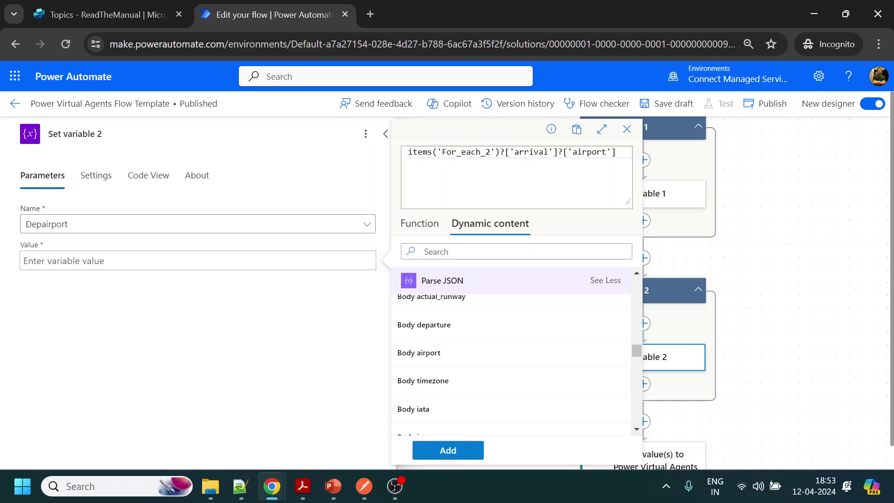
key(shift+Home)
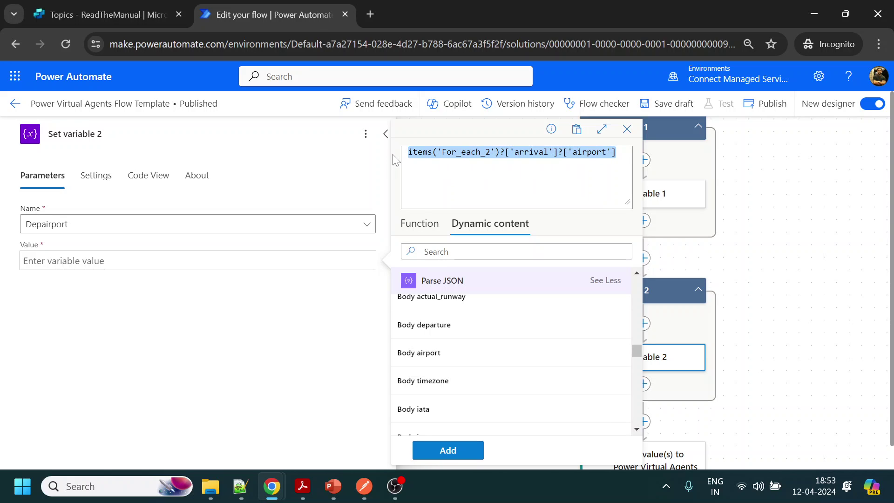
key(BackSpace)
- Set the Depairport value to the departure airport from Parse JSON, items('For_each_2')?['departure']?['airport'], and close the action's settings
scroll(489, 368, up, 3)
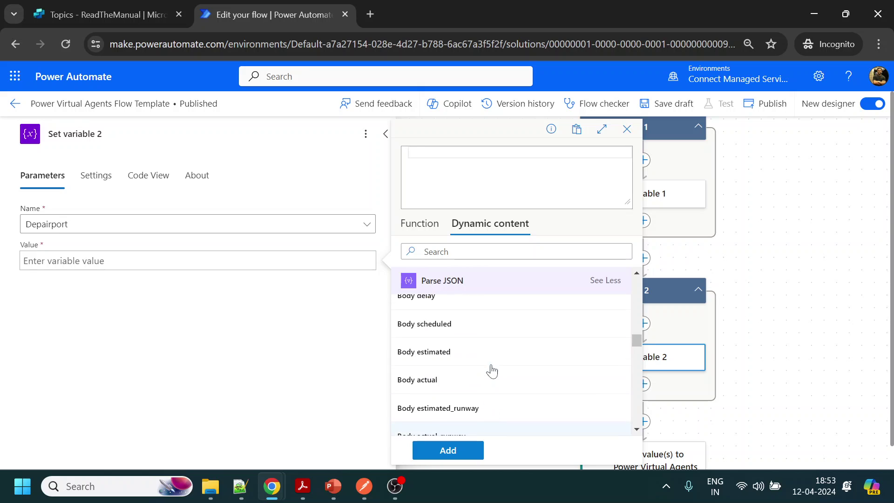
scroll(468, 372, up, 3)
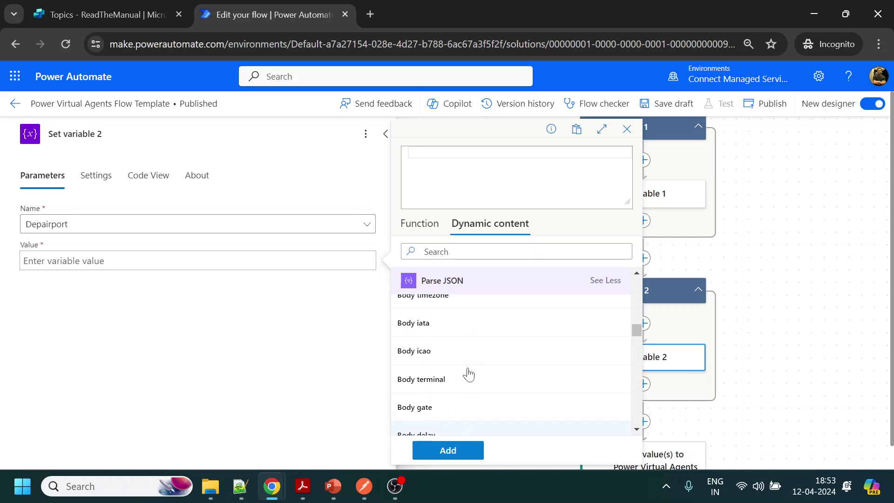
scroll(468, 374, up, 4)
scroll(467, 373, down, 1)
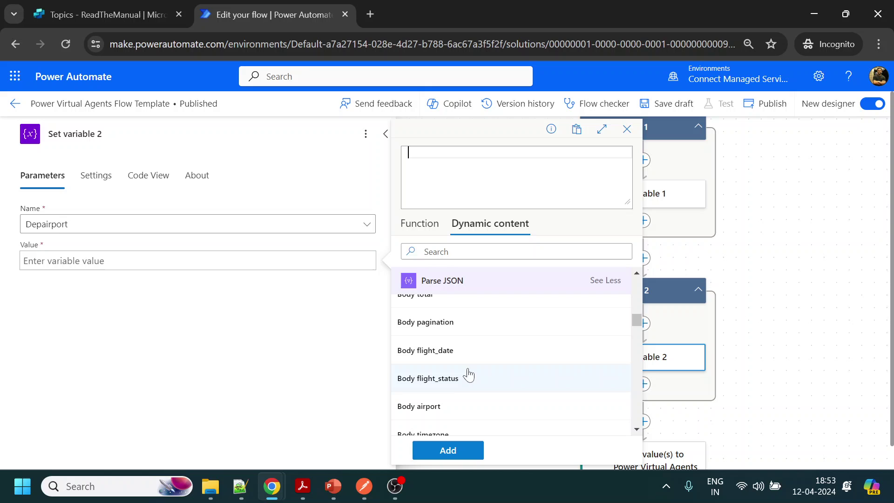
click(450, 406)
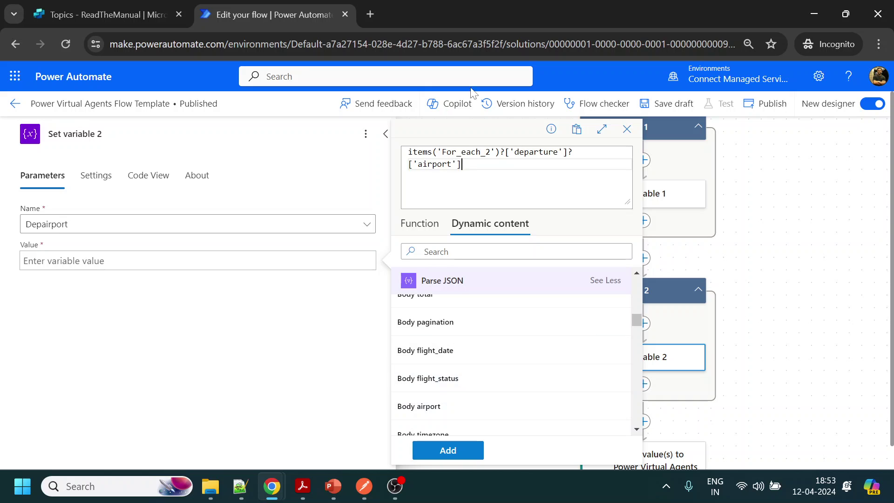
click(447, 450)
click(466, 376)
- Add a Set variable action between For each 2 and the Return value(s) action, and choose Arrairport as its variable
scroll(586, 347, down, 3)
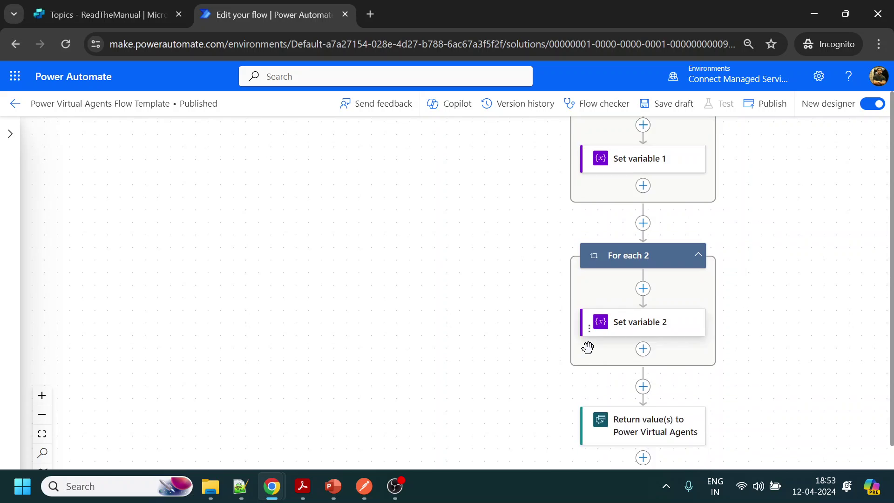
click(643, 352)
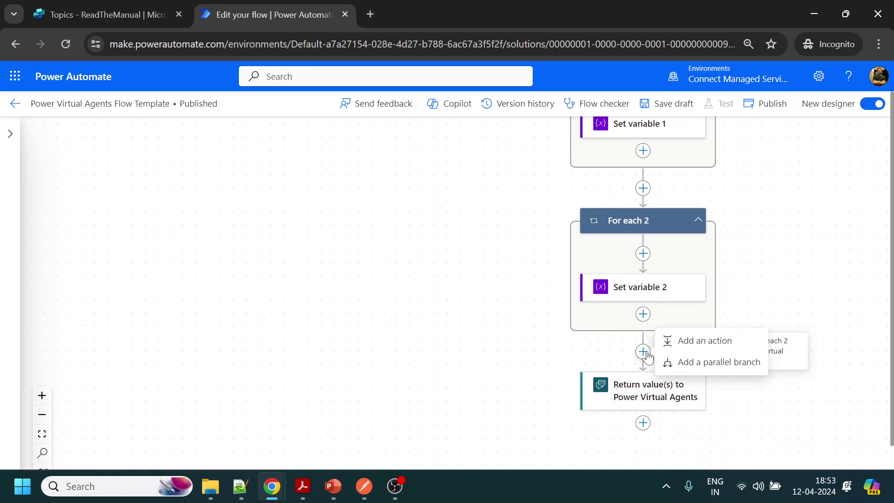
click(682, 341)
text(variable)
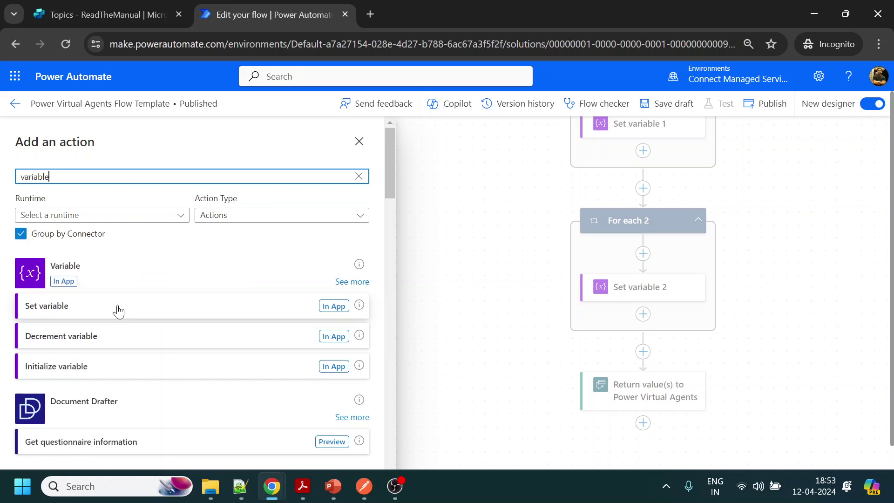
click(118, 307)
click(321, 224)
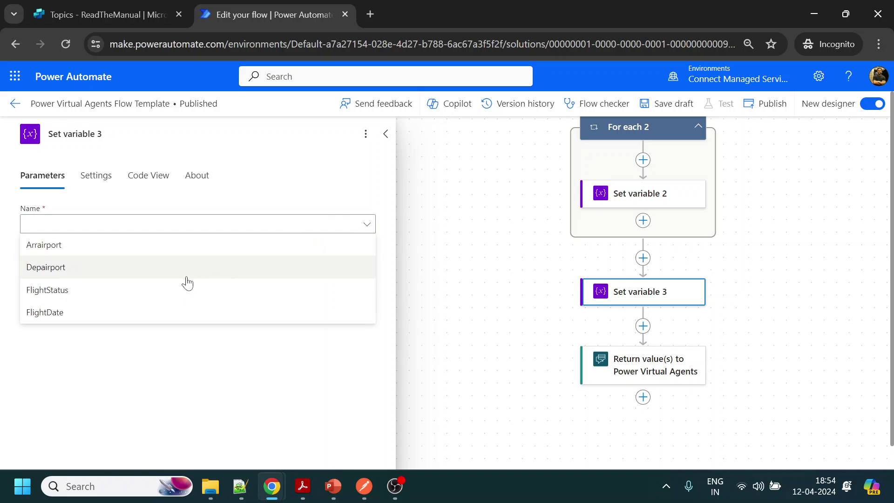
click(157, 253)
- Open the expression editor for the Arrairport value and expand the full list of Parse JSON dynamic content
click(167, 260)
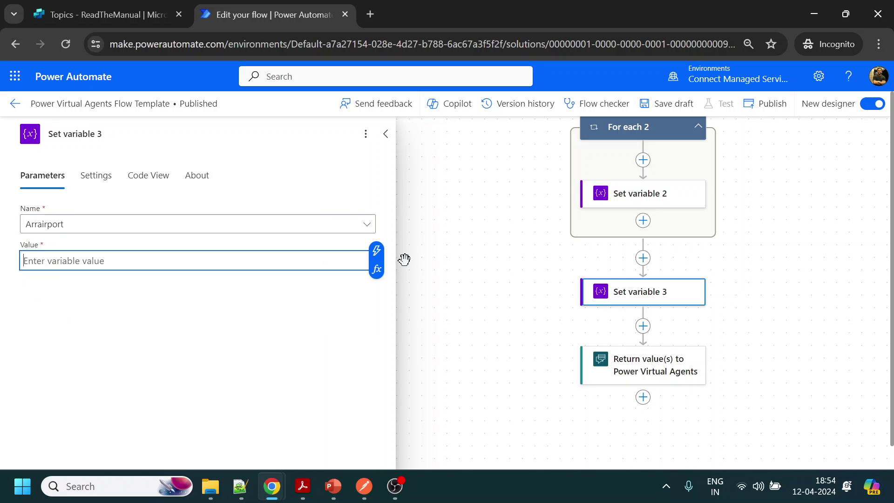
click(377, 270)
click(507, 224)
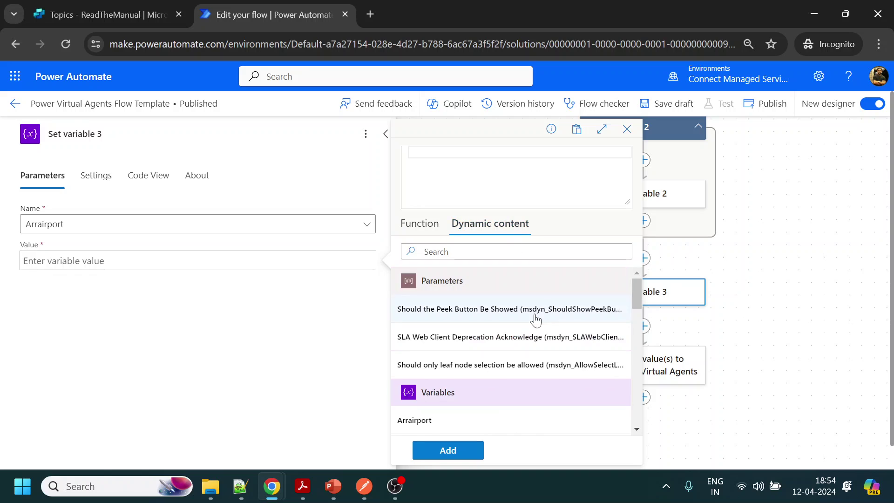
scroll(535, 321, down, 3)
scroll(536, 326, down, 5)
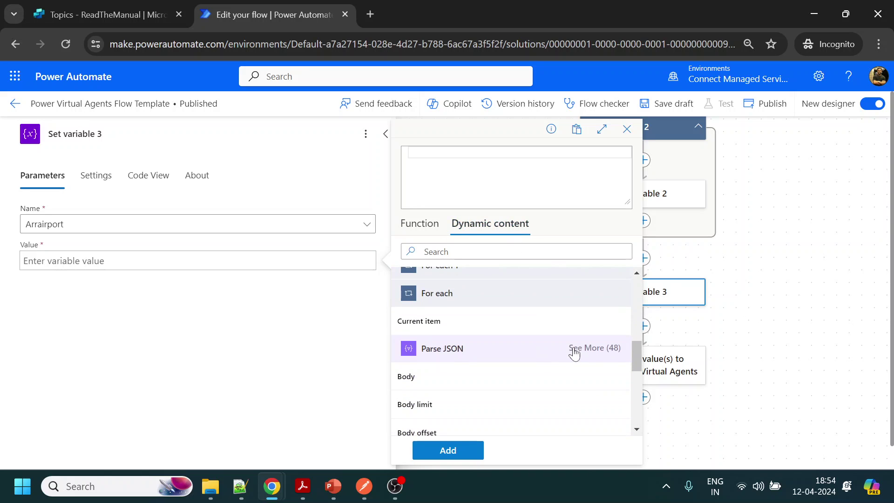
click(575, 349)
- Set the Arrairport value to the arrival airport from Parse JSON, items('For_each_3')?['arrival']?['airport'], and close the action's settings
scroll(504, 368, down, 10)
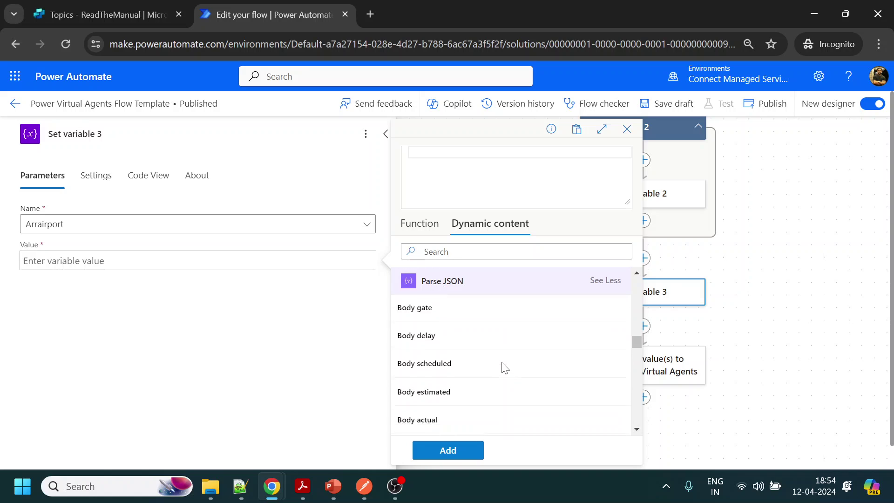
scroll(503, 368, down, 3)
scroll(472, 361, down, 5)
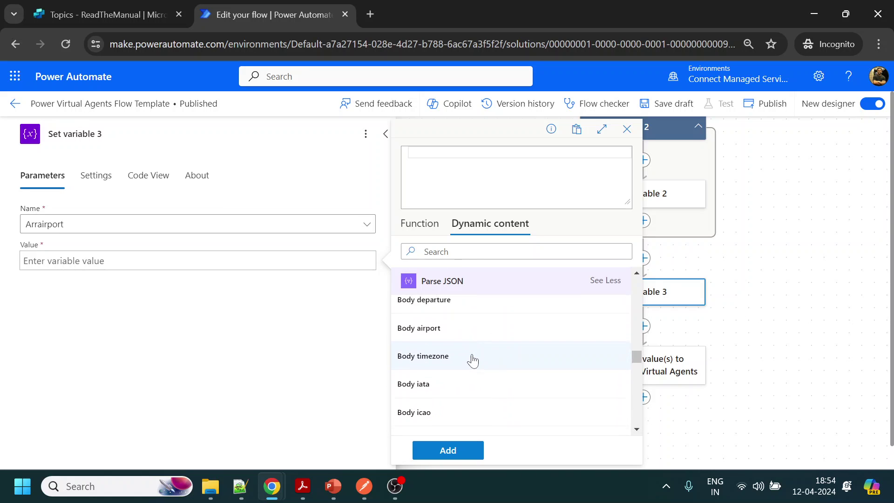
scroll(473, 360, down, 8)
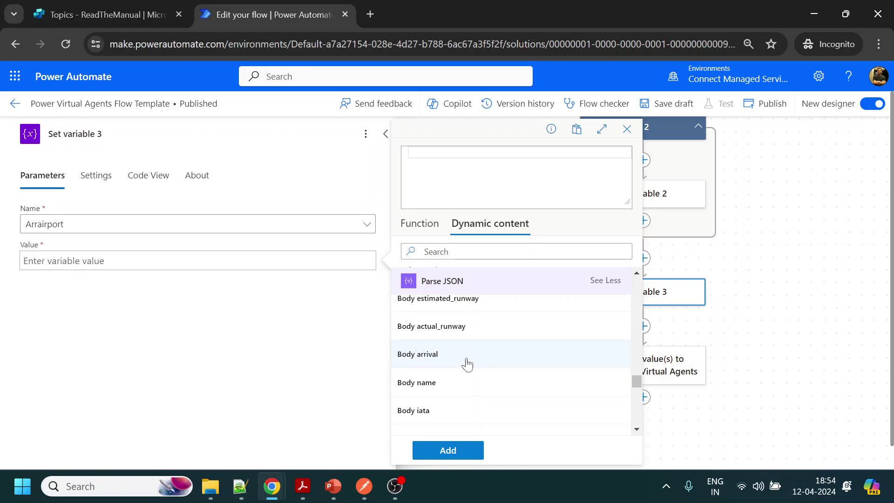
scroll(459, 371, down, 5)
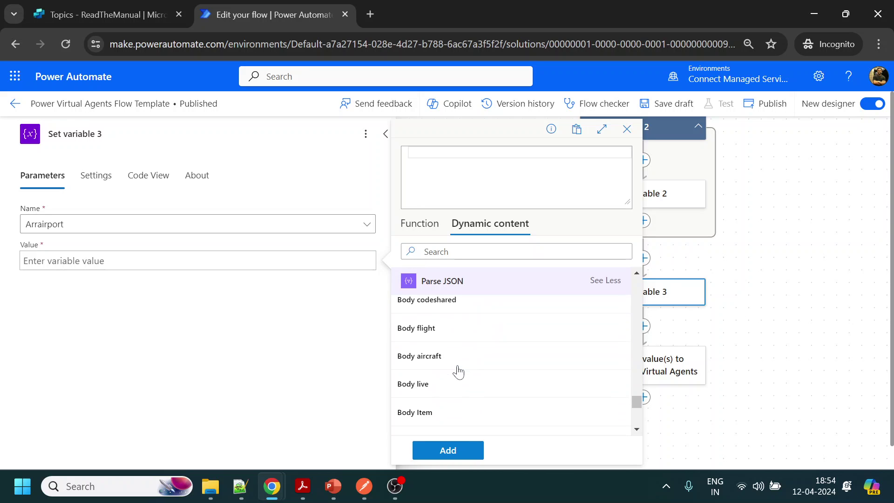
scroll(458, 371, up, 5)
scroll(458, 371, up, 6)
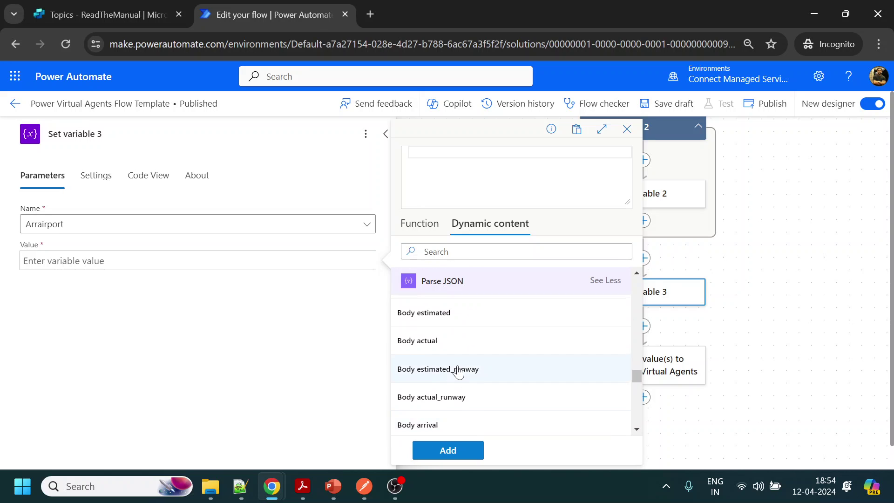
scroll(458, 371, up, 5)
scroll(458, 371, up, 3)
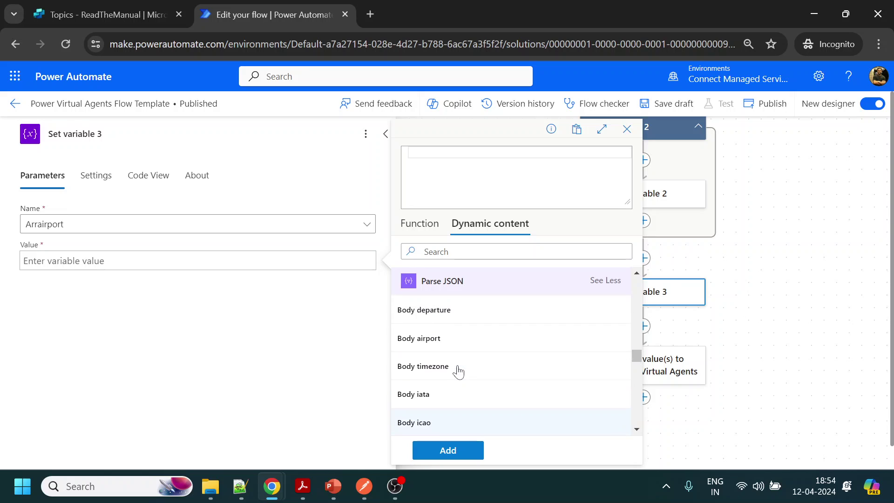
click(454, 339)
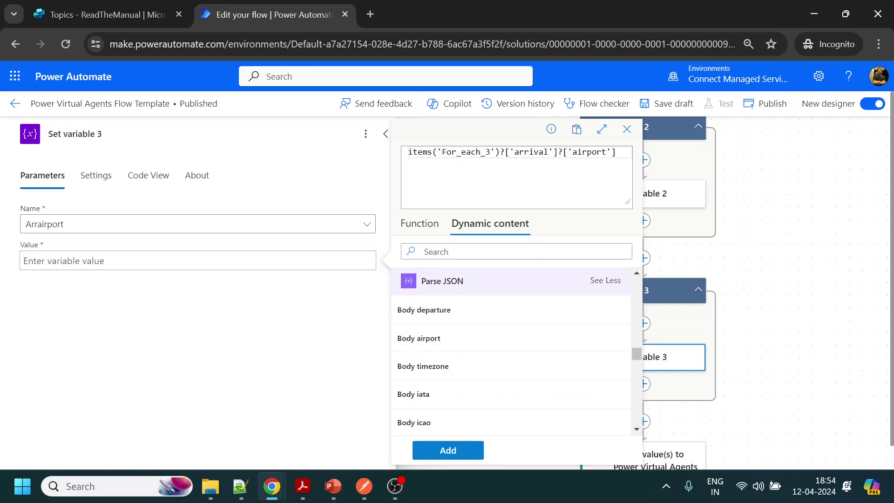
click(448, 450)
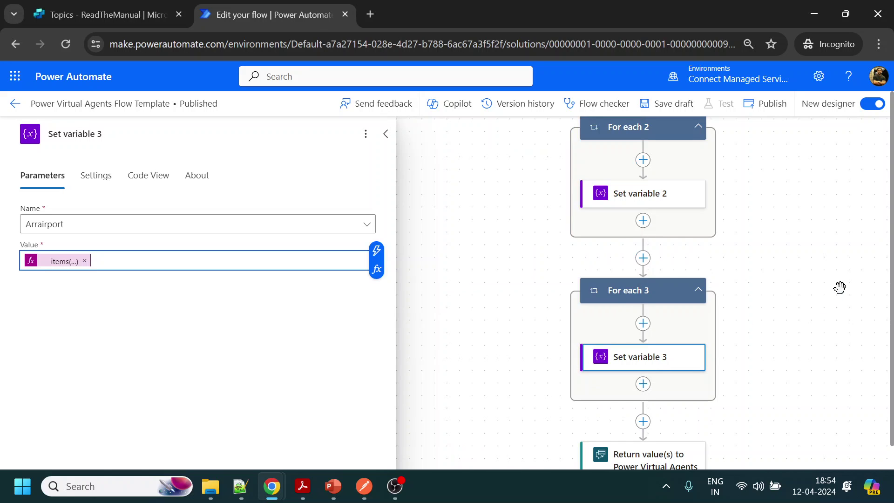
click(818, 229)
scroll(791, 315, down, 3)
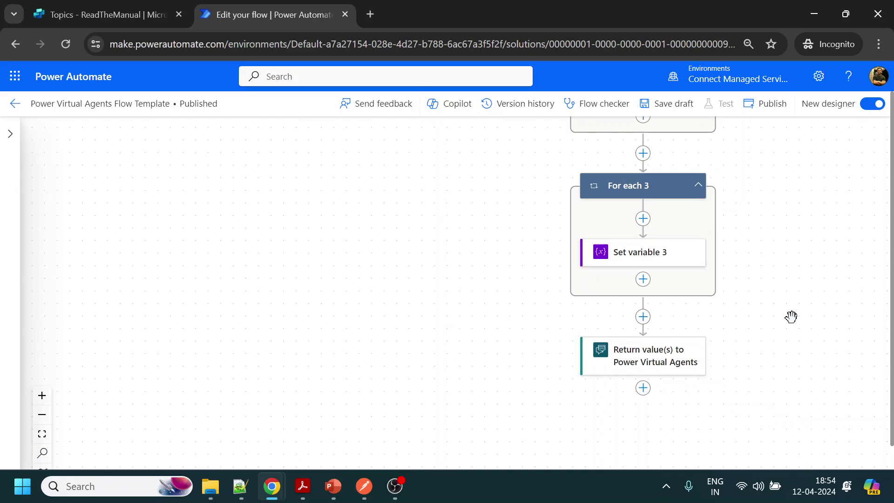
click(635, 359)
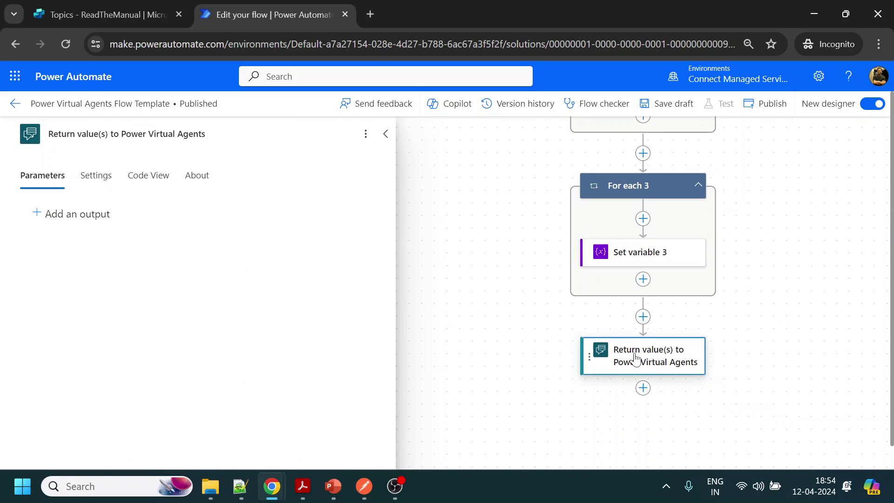
click(95, 213)
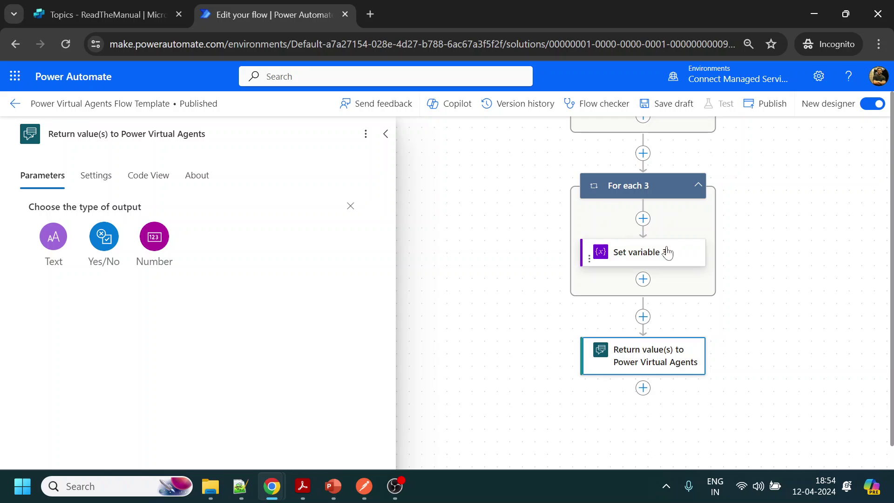
- Review the input defined on the When Power Virtual Agents calls a flow trigger and close its settings
scroll(791, 218, up, 7)
scroll(791, 217, up, 10)
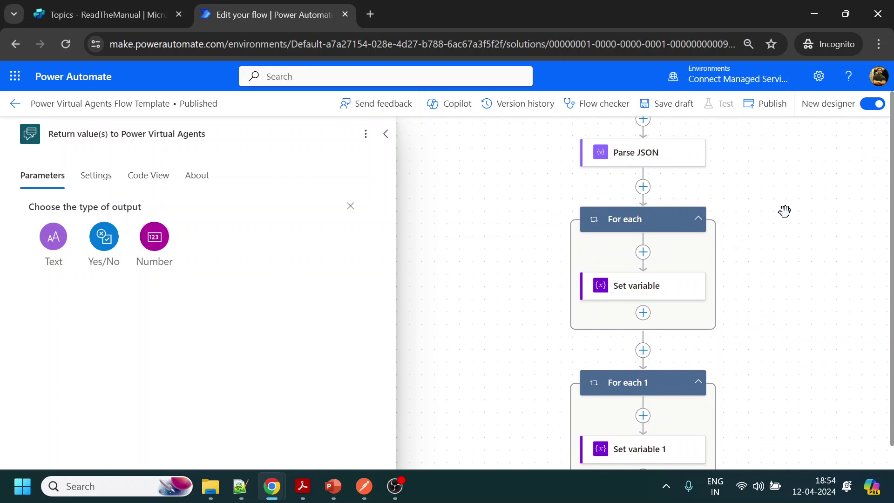
scroll(726, 190, up, 6)
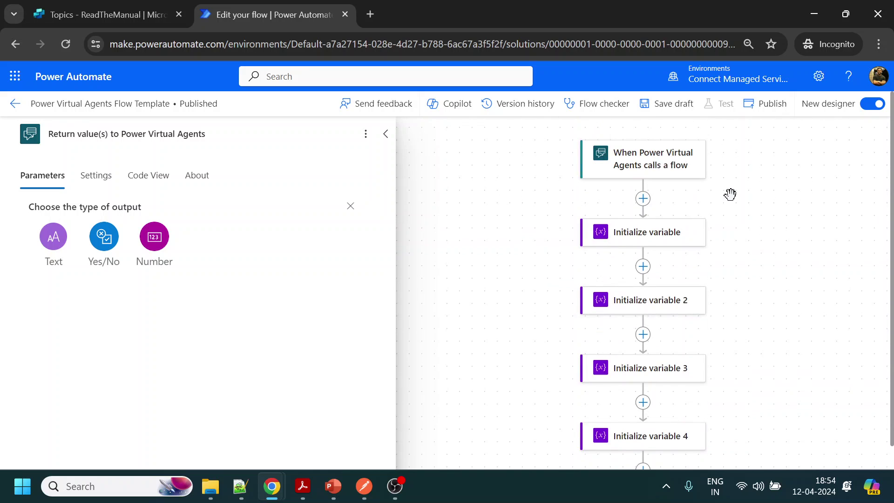
click(636, 234)
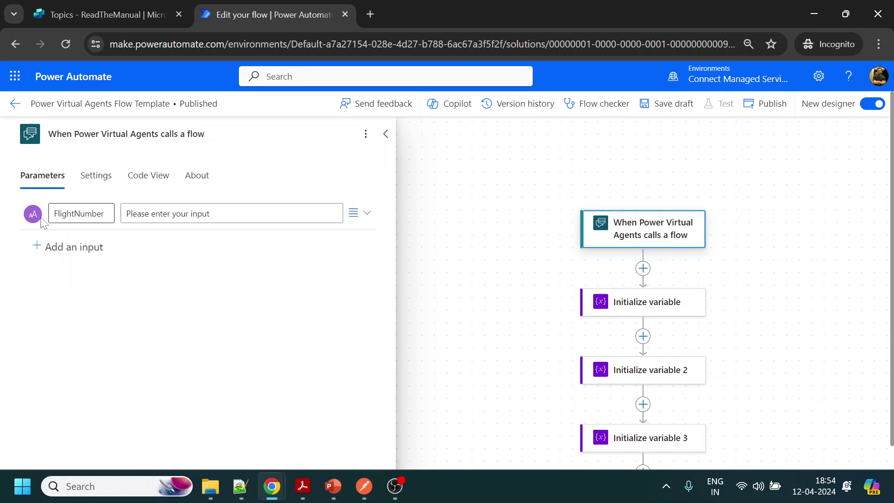
click(481, 208)
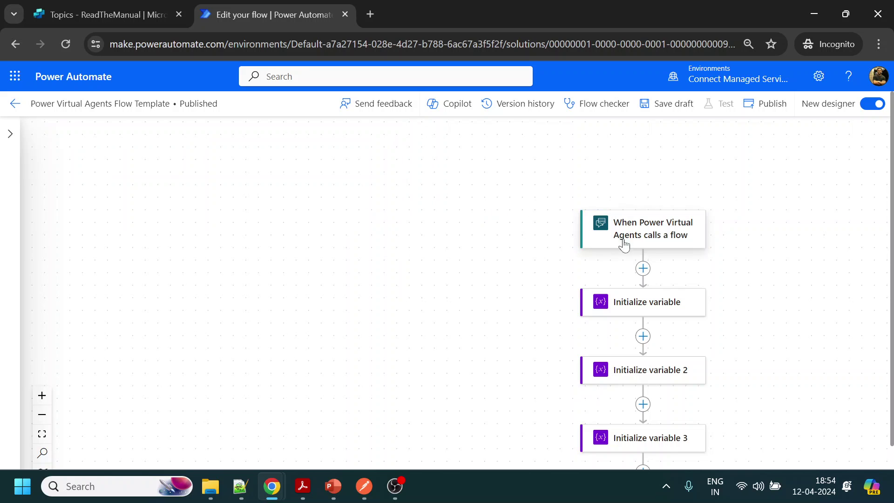
- Add a text output named FlightStatus to the Return value(s) to Power Virtual Agents action
scroll(731, 339, down, 10)
scroll(722, 347, down, 8)
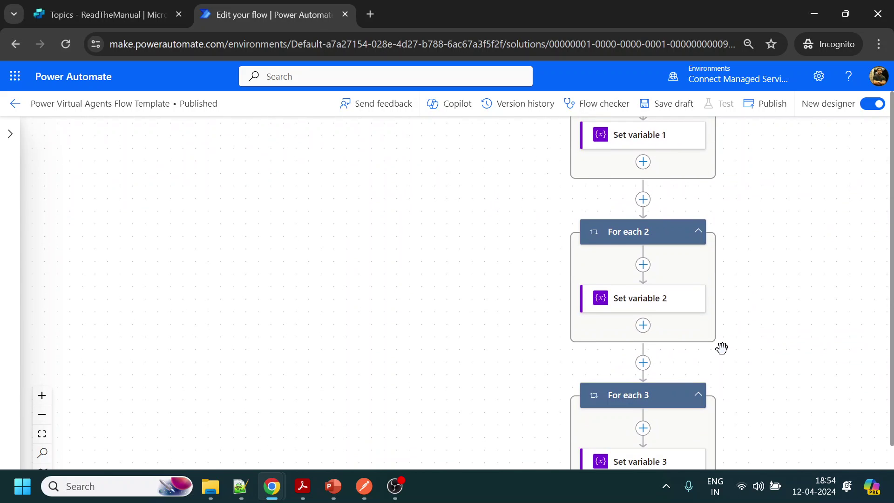
click(644, 328)
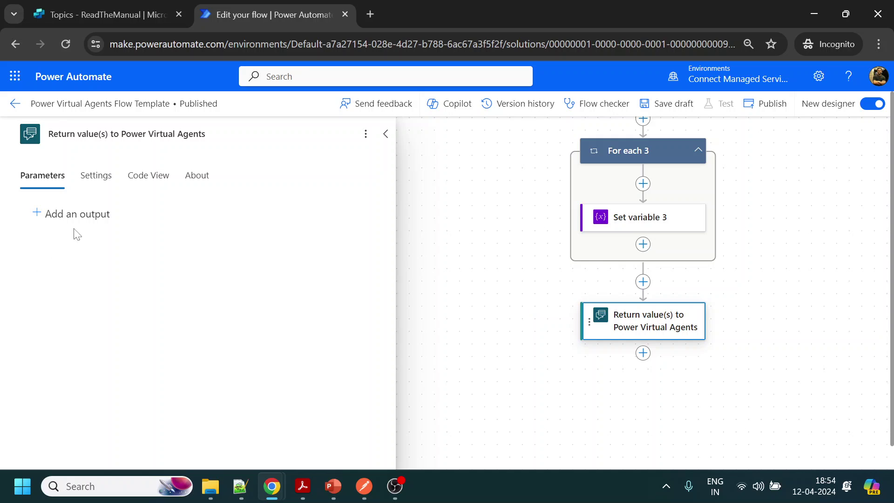
click(77, 215)
click(54, 237)
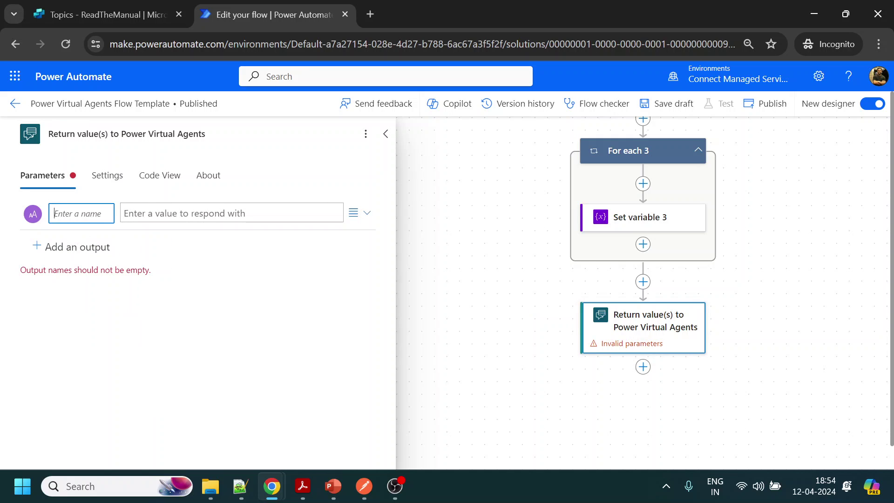
text(FlightStatus)
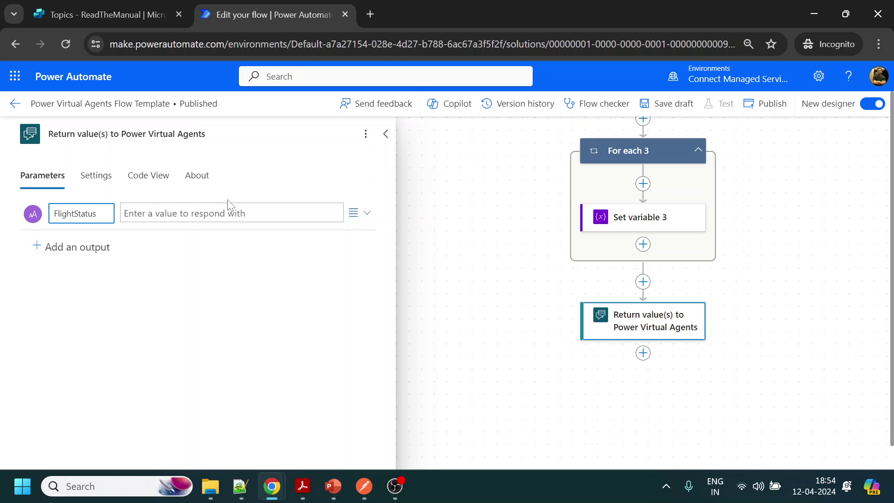
key(Tab)
- Set the FlightStatus output's value to the FlightStatus variable, variables('FlightStatus')
click(344, 224)
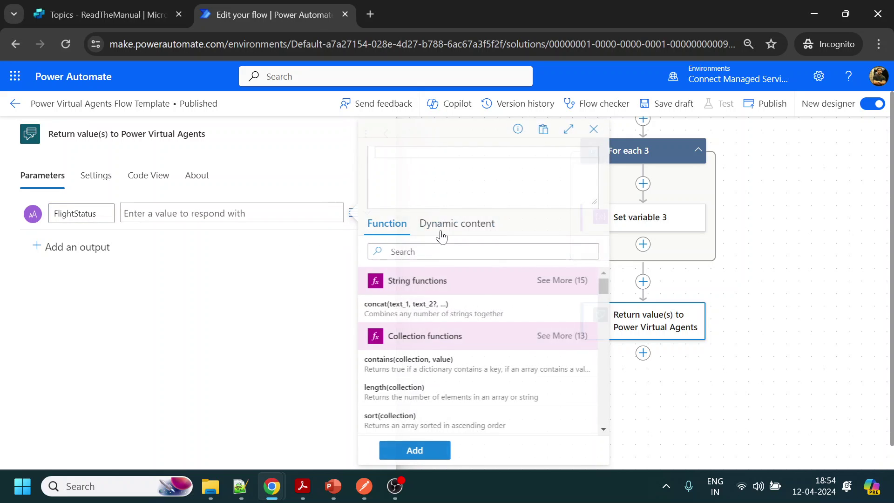
click(479, 225)
scroll(475, 349, down, 3)
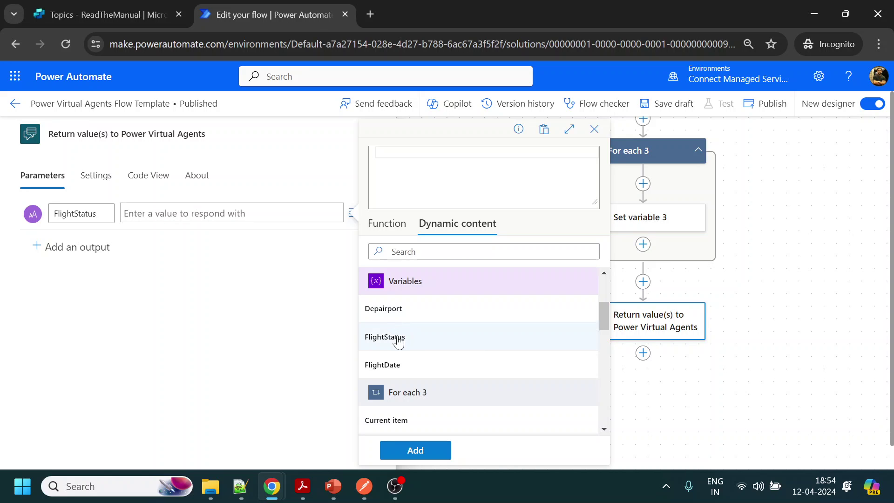
scroll(398, 342, down, 3)
scroll(397, 341, up, 5)
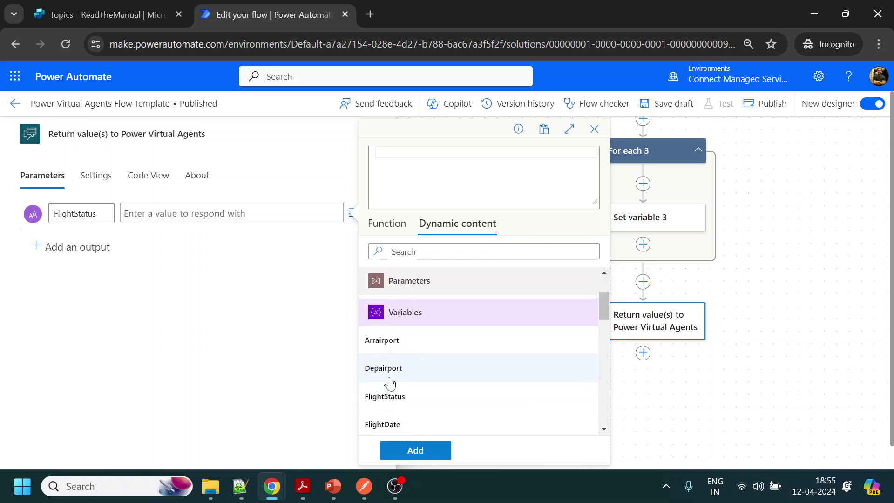
scroll(390, 375, down, 1)
click(390, 340)
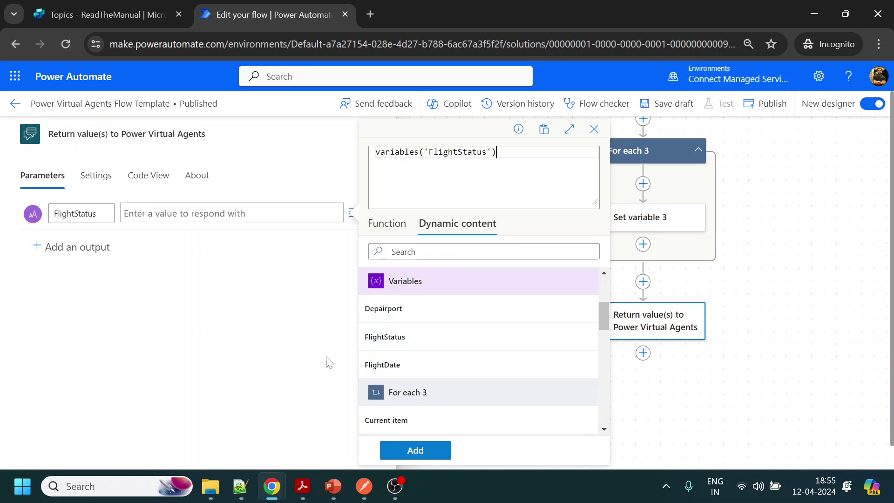
click(421, 450)
- Add a second text output named FlightDate to the Return value(s) to Power Virtual Agents action
click(88, 247)
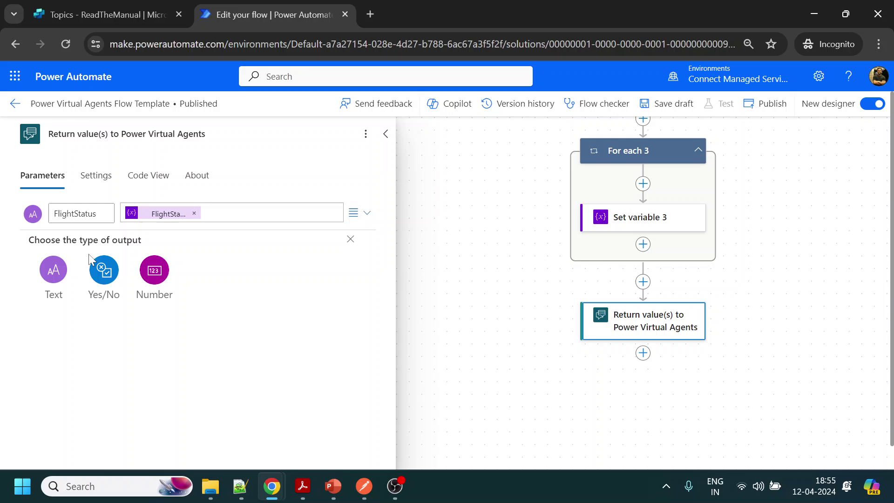
click(52, 269)
text(FlightDate)
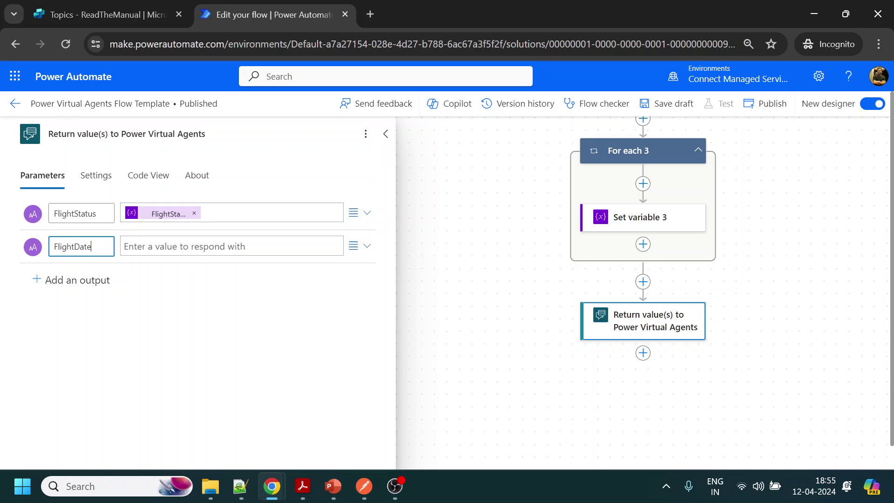
- Set the FlightDate output's value to the FlightDate variable from the dynamic content
key(Tab)
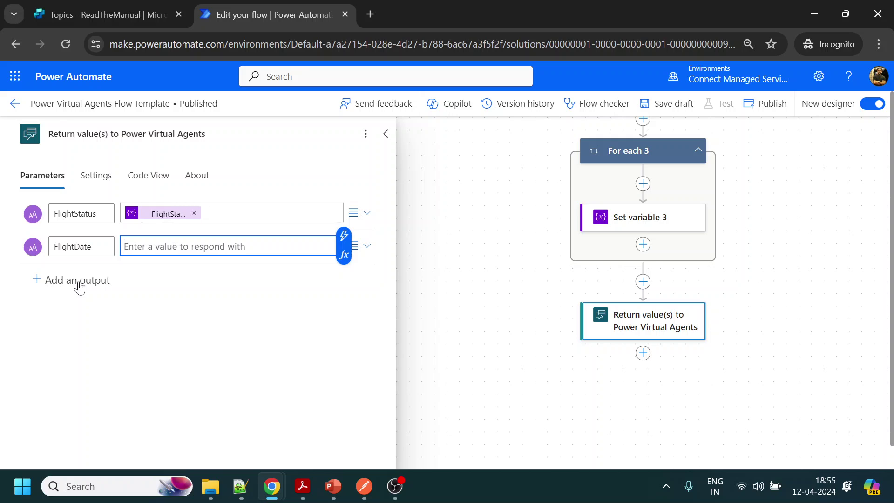
click(344, 255)
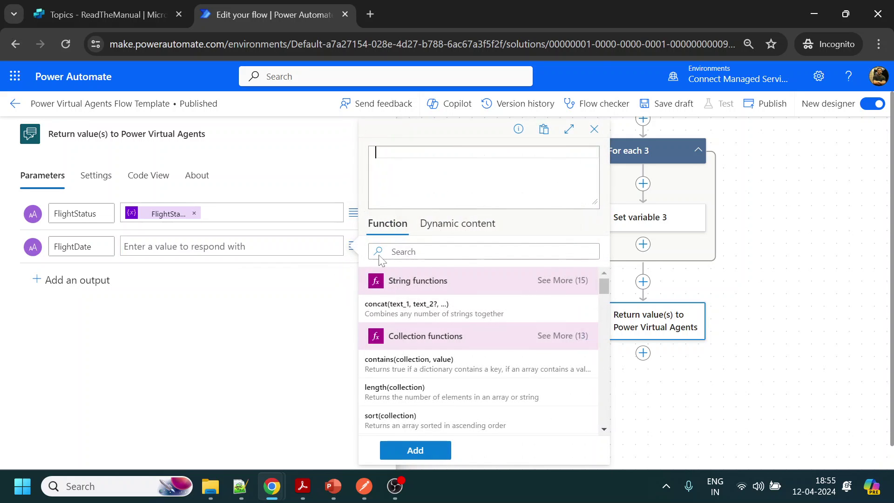
click(456, 233)
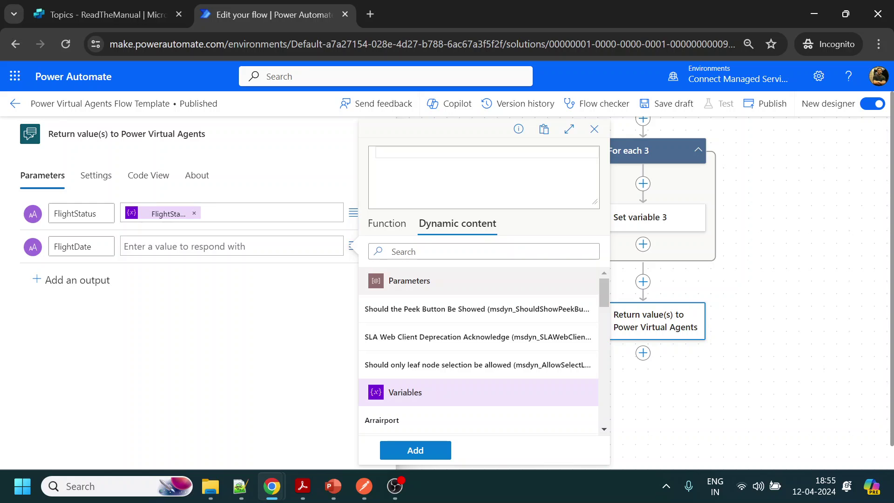
scroll(484, 376, down, 2)
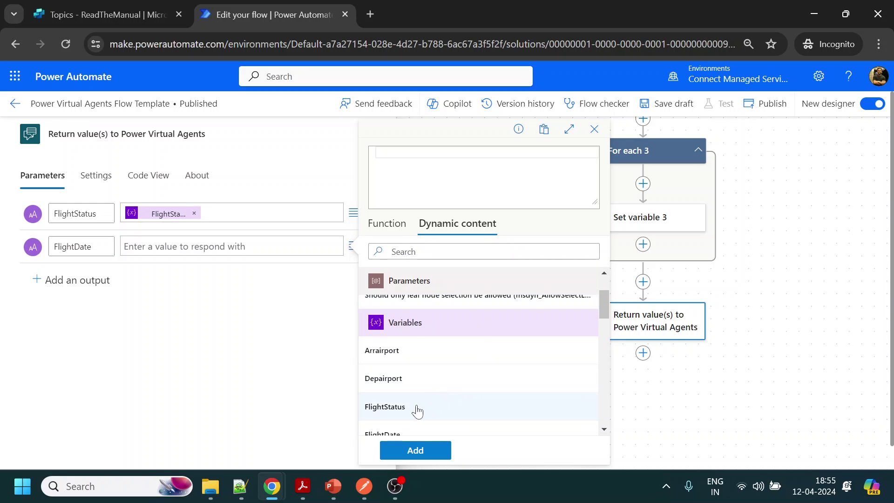
click(400, 429)
click(425, 451)
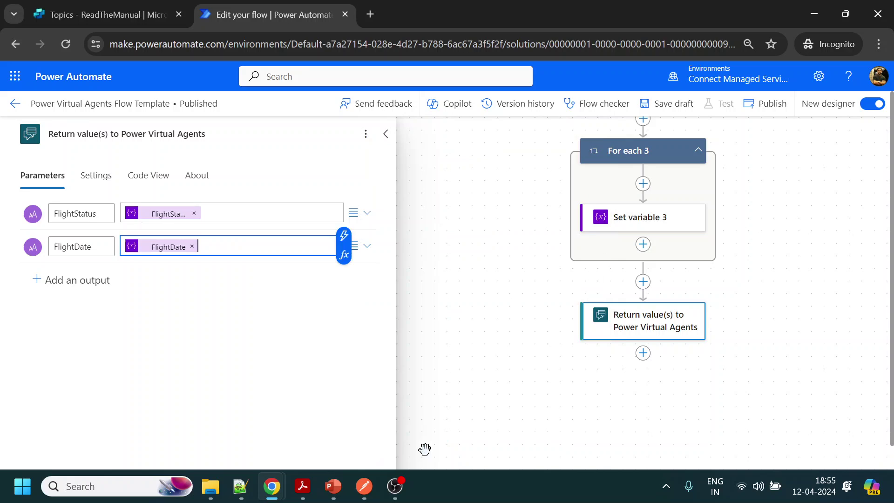
- Add a third text output named ArrPort to the Return value(s) to Power Virtual Agents action
click(88, 285)
click(54, 308)
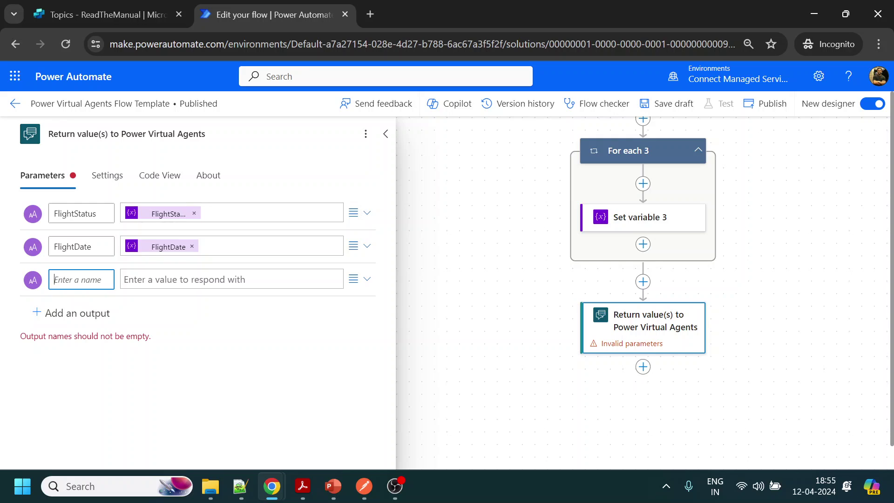
text(ArrPort)
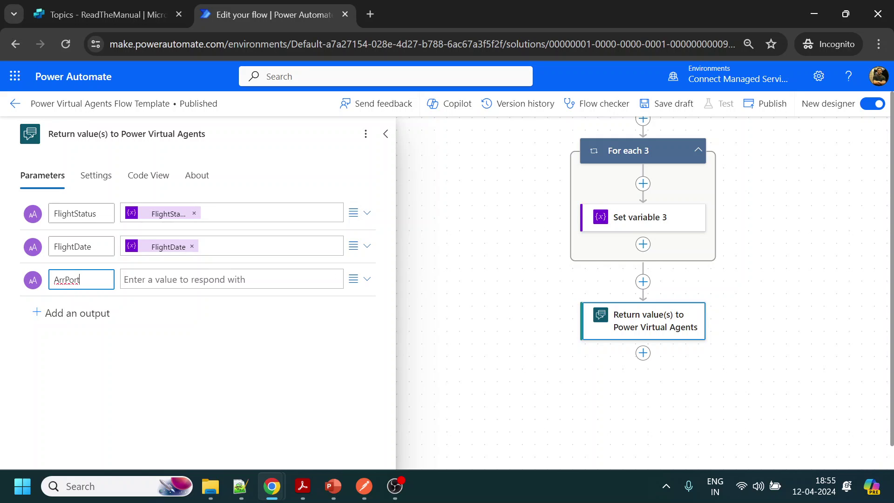
- Set the ArrPort output's value to the Arrairport variable from the dynamic content
click(337, 280)
click(345, 289)
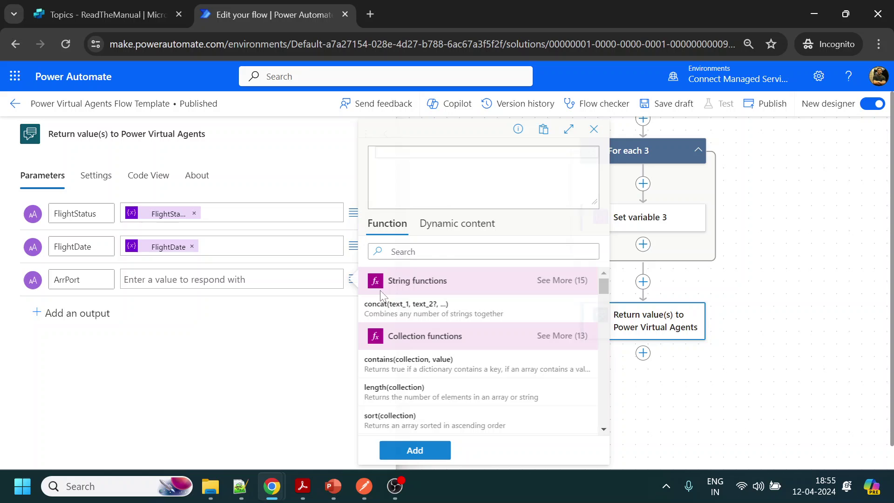
click(457, 224)
scroll(467, 365, down, 3)
scroll(409, 326, up, 1)
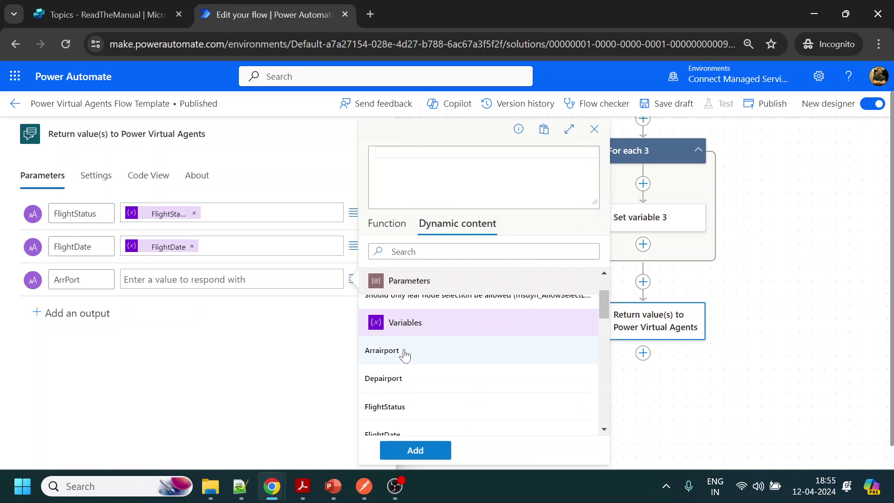
click(406, 356)
click(415, 450)
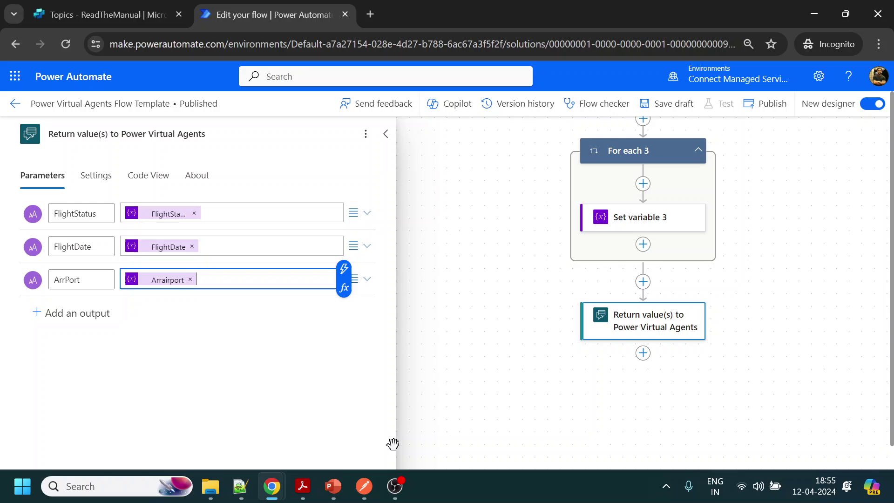
- Add a fourth text output named DepPort to the Return value(s) to Power Virtual Agents action
click(72, 316)
click(53, 336)
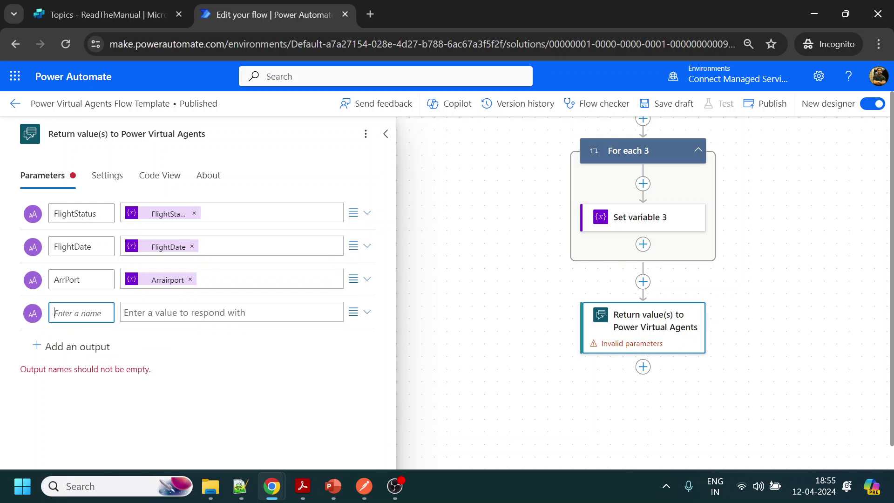
text(DepPort)
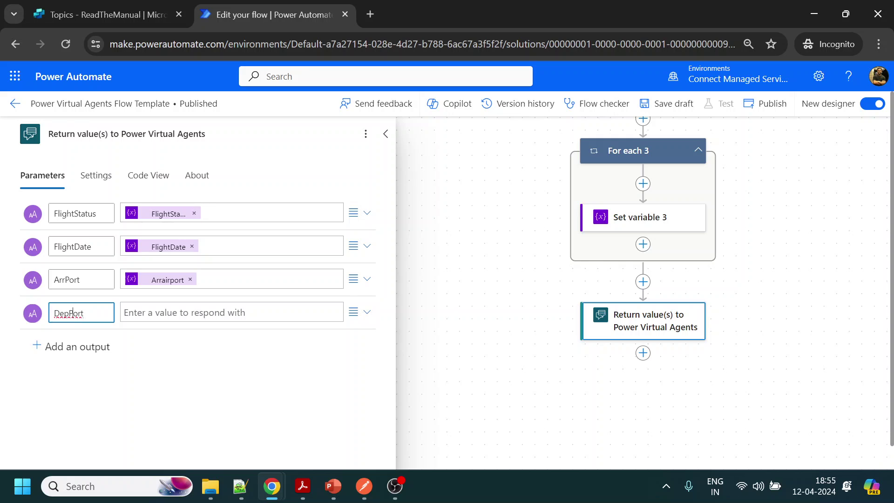
- Set the DepPort output's value to the Depairport variable, variables('Depairport'), and close the action's settings
click(336, 312)
click(343, 308)
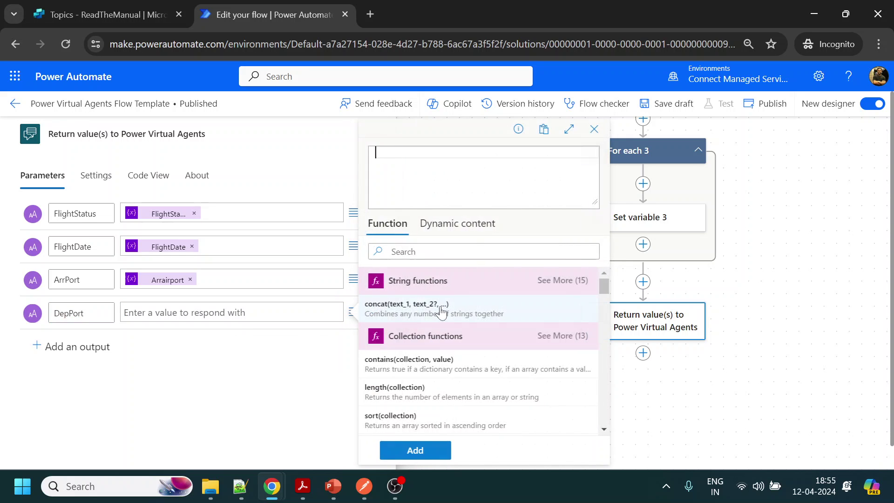
click(468, 223)
scroll(447, 354, down, 2)
click(418, 380)
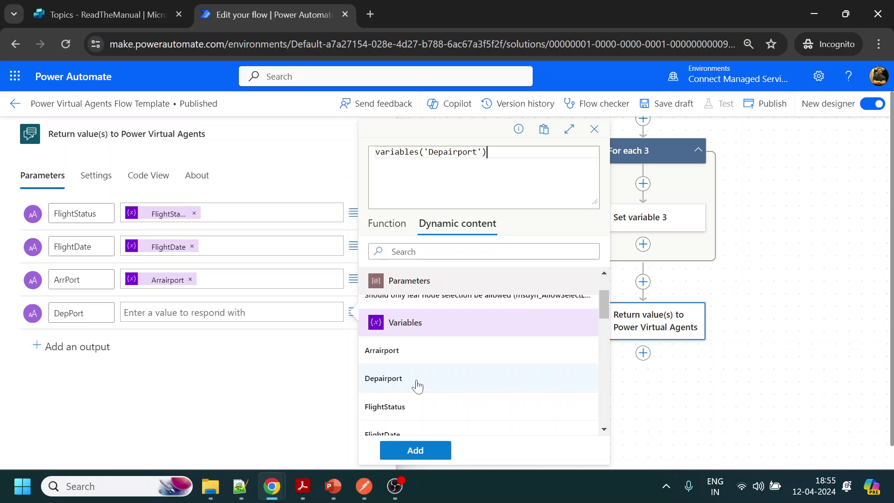
click(415, 449)
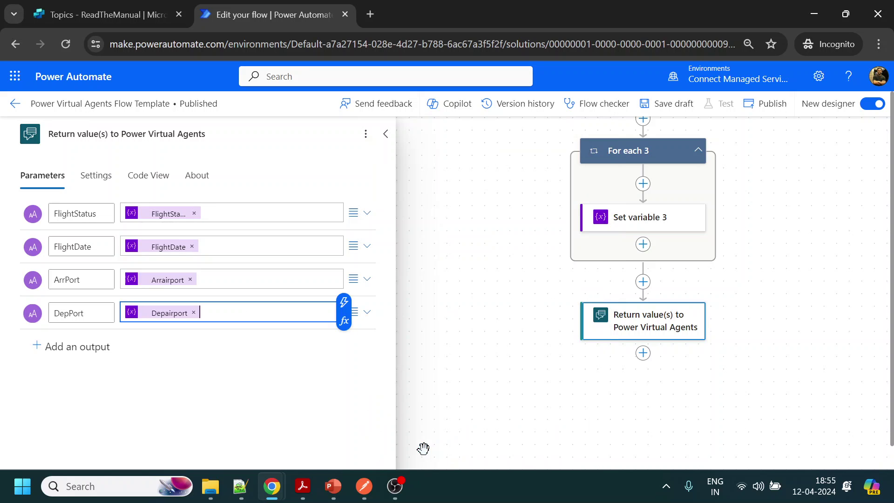
click(461, 358)
- Rename the flow as PVA Airline Status
click(142, 105)
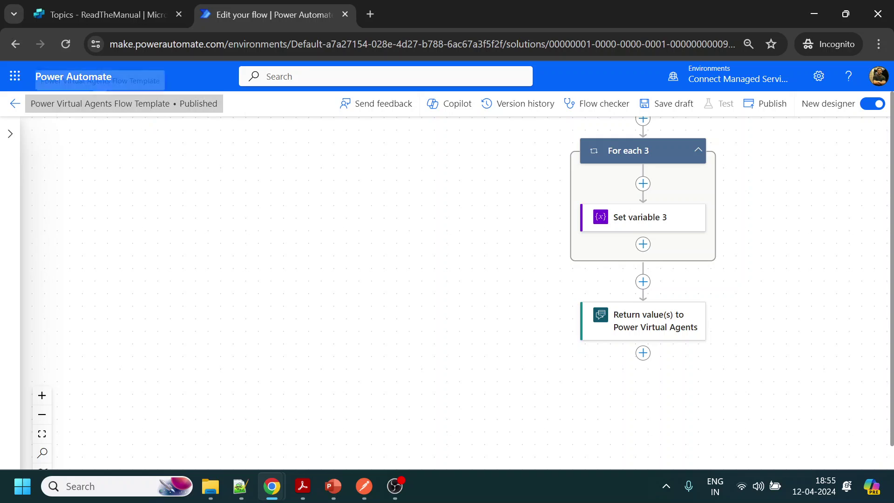
text(PV)
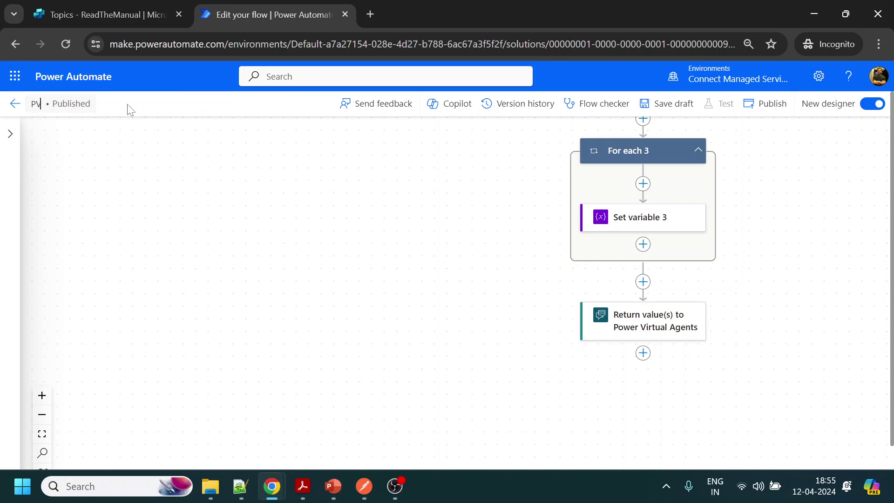
text(A Airline)
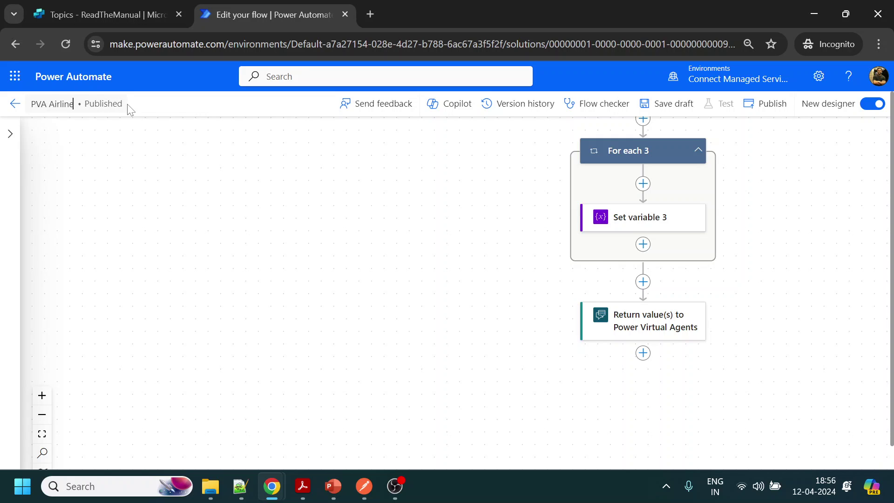
text( Status)
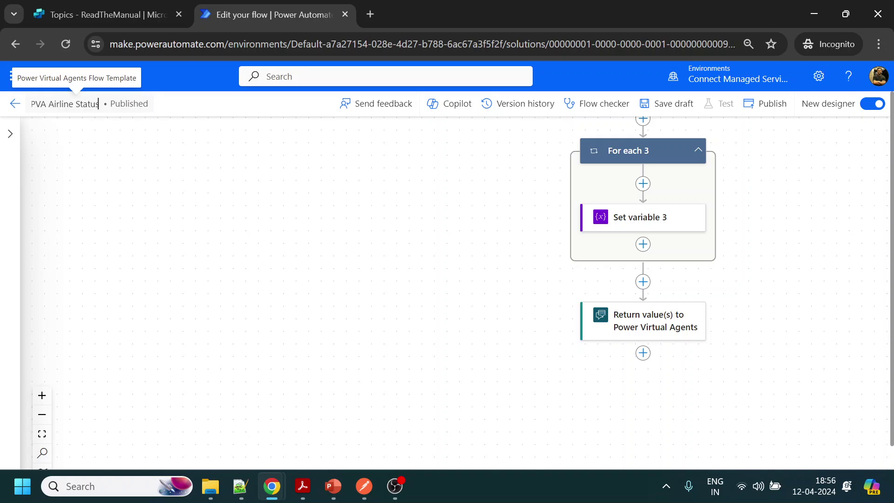
click(181, 175)
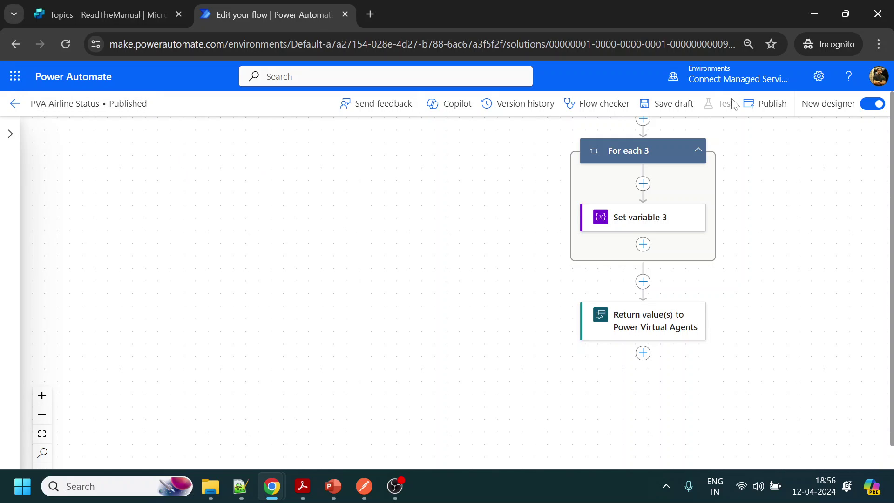
- Save the PVA Airline Status flow as a draft and publish it
click(674, 106)
scroll(754, 217, down, 4)
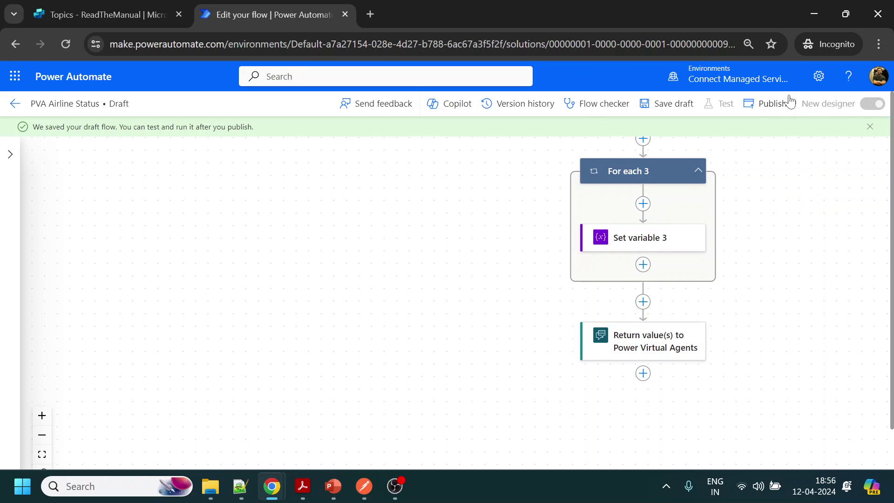
click(763, 107)
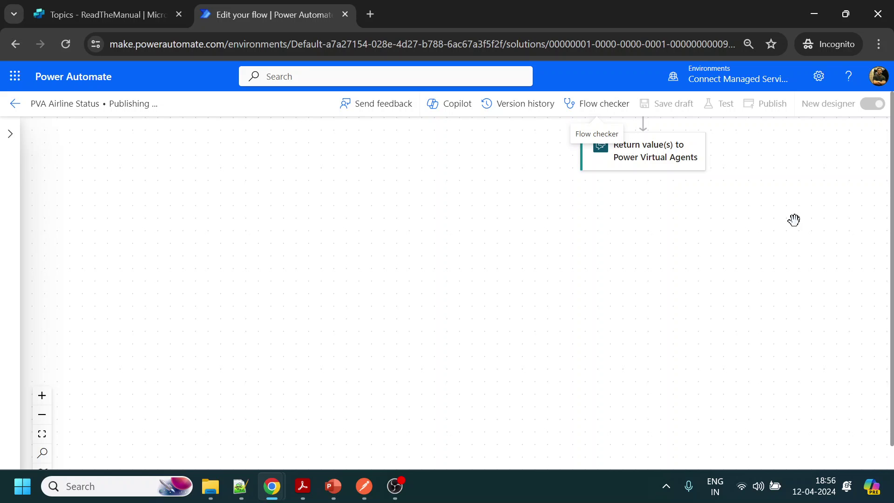
- Review the input of the flow's manual trigger, check the available test options, and leave the test without running it
scroll(794, 218, up, 8)
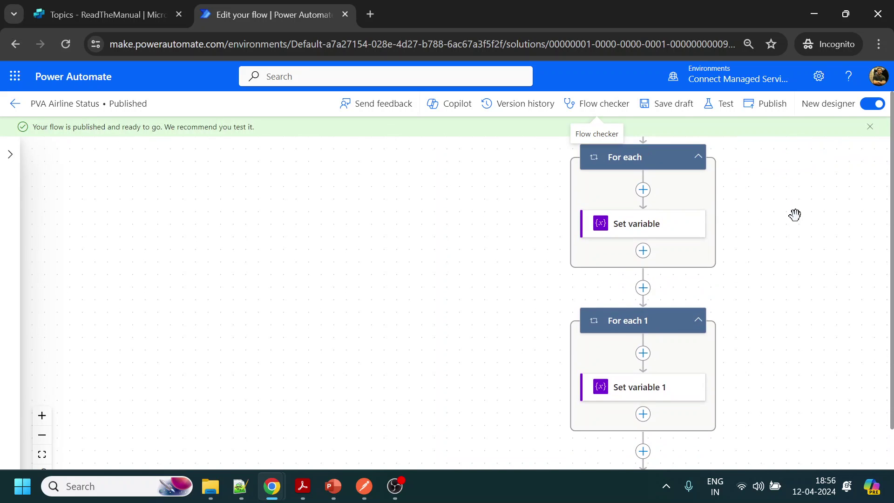
scroll(794, 215, up, 8)
scroll(661, 302, down, 1)
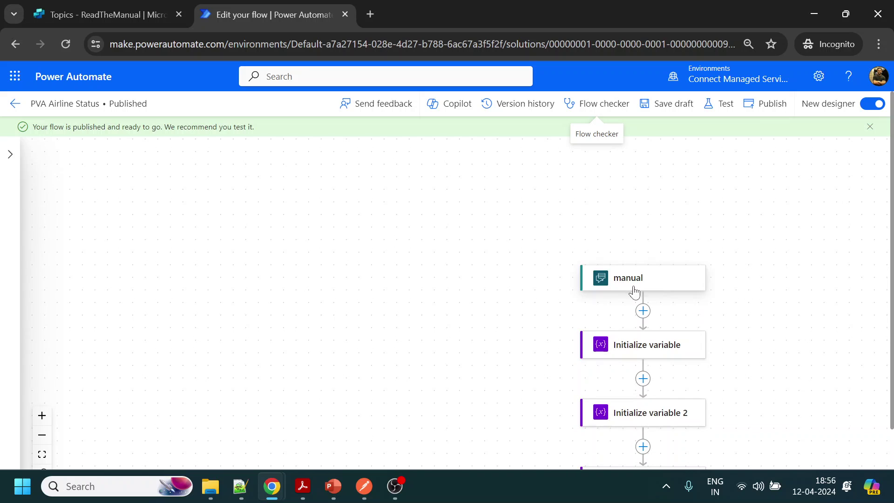
click(639, 280)
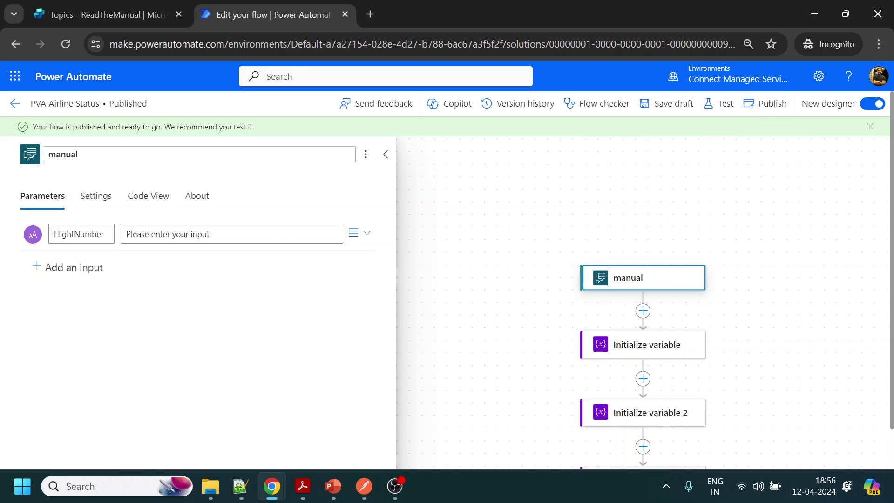
click(716, 205)
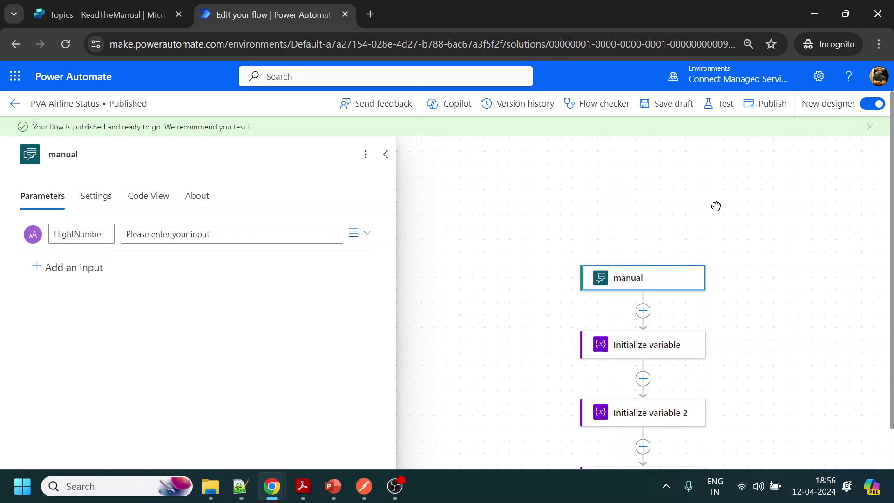
click(721, 110)
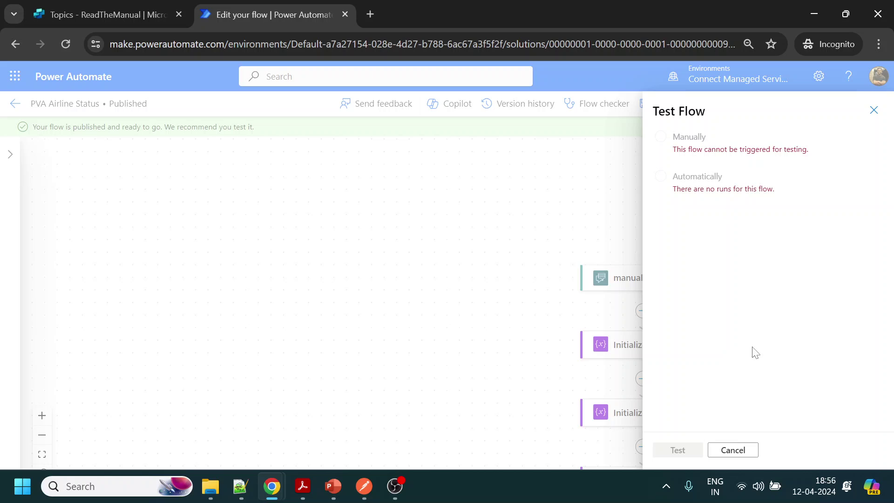
click(736, 450)
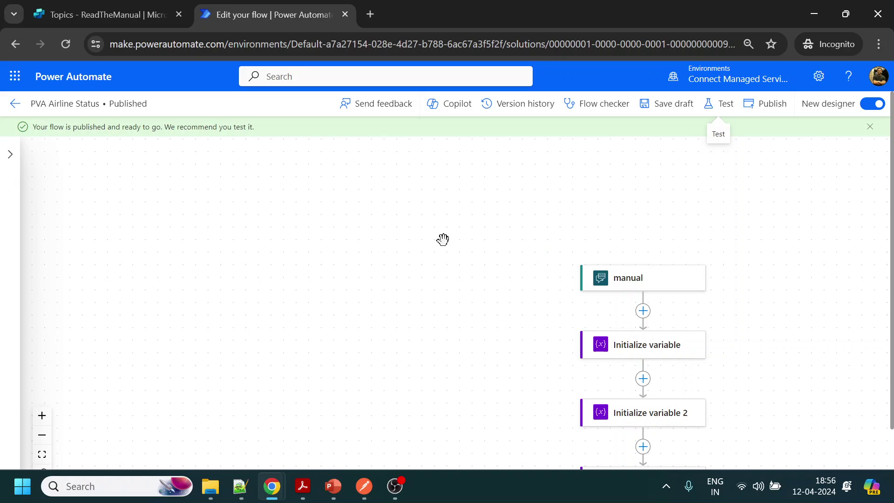
- Switch to the Copilot Studio topic, dismiss the open list of nodes to add, and reload the page
click(138, 14)
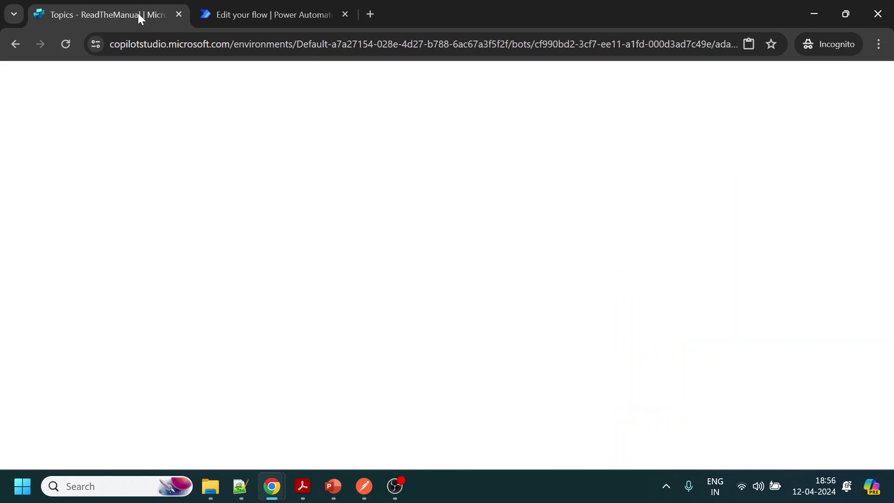
click(581, 296)
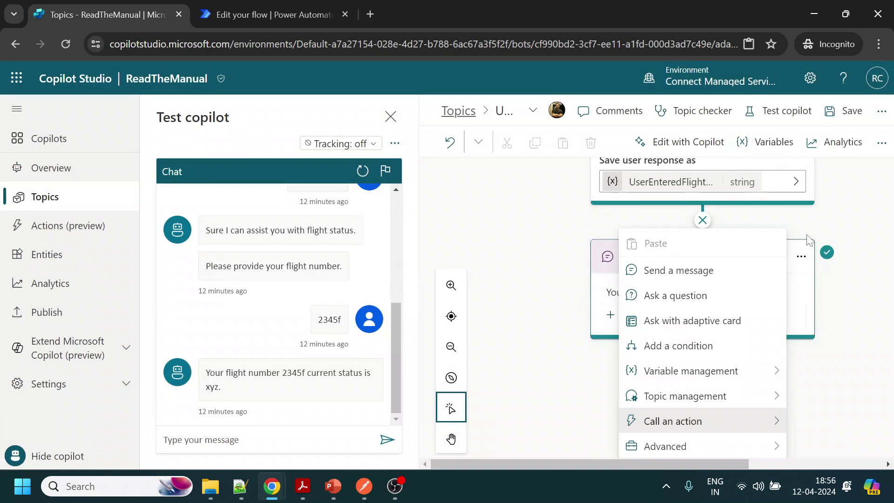
click(502, 212)
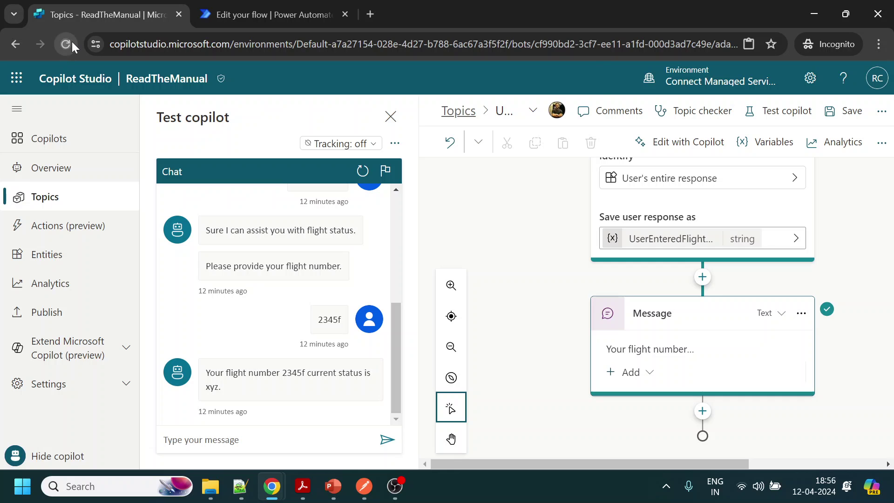
click(69, 42)
click(508, 134)
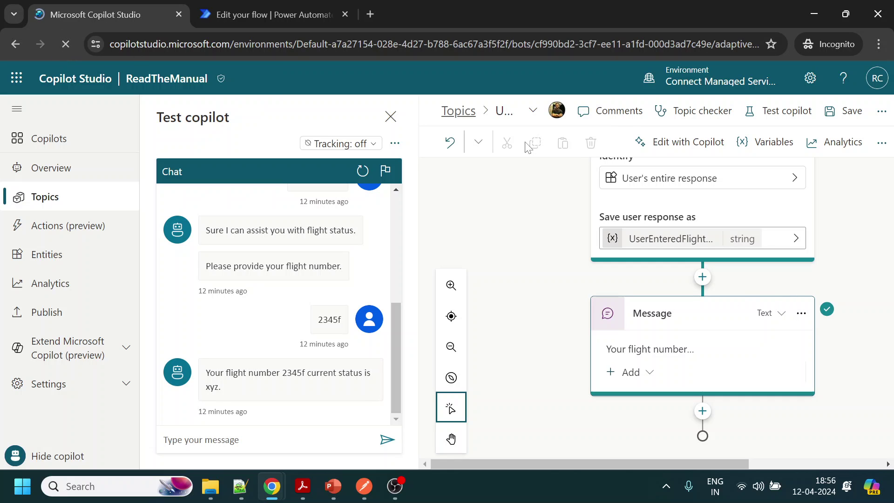
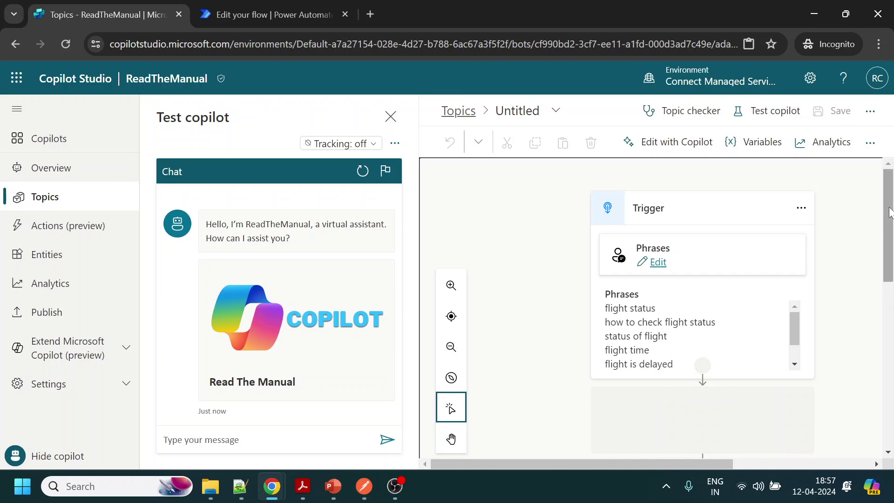
- Add an action calling the PVA Airline Status flow between the flight number question and the final message
drag(888, 212, 890, 360)
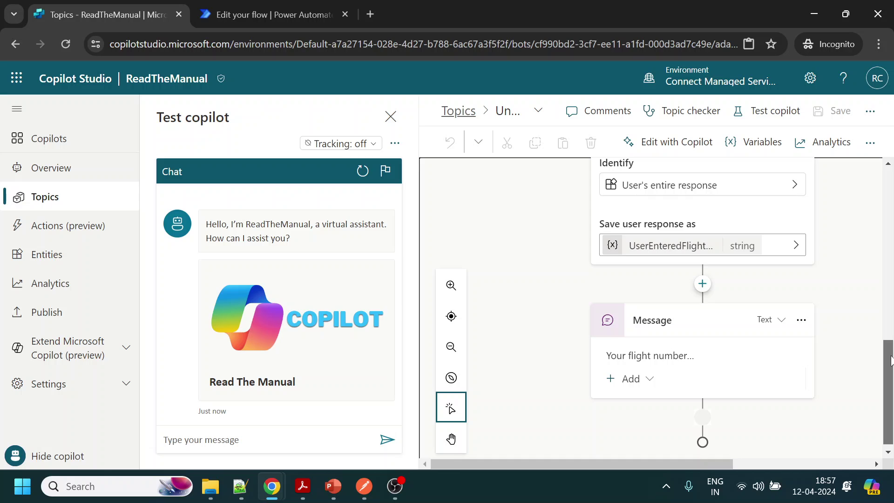
scroll(889, 358, up, 1)
click(703, 317)
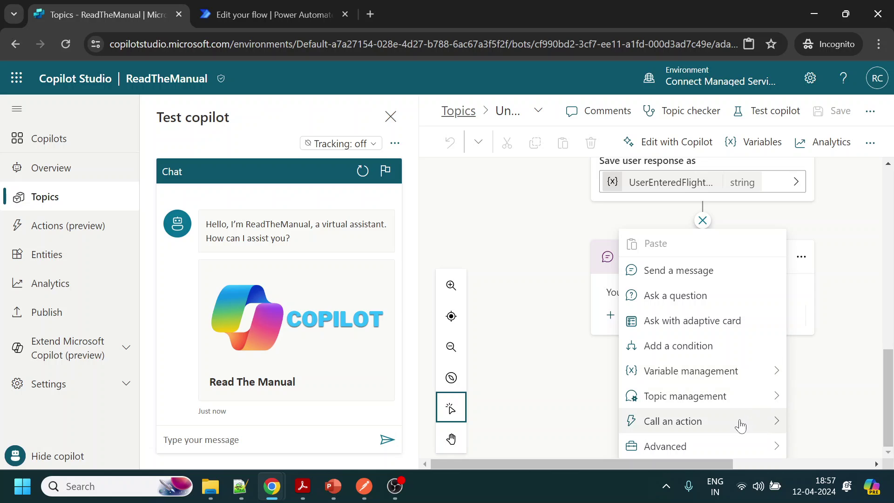
click(740, 425)
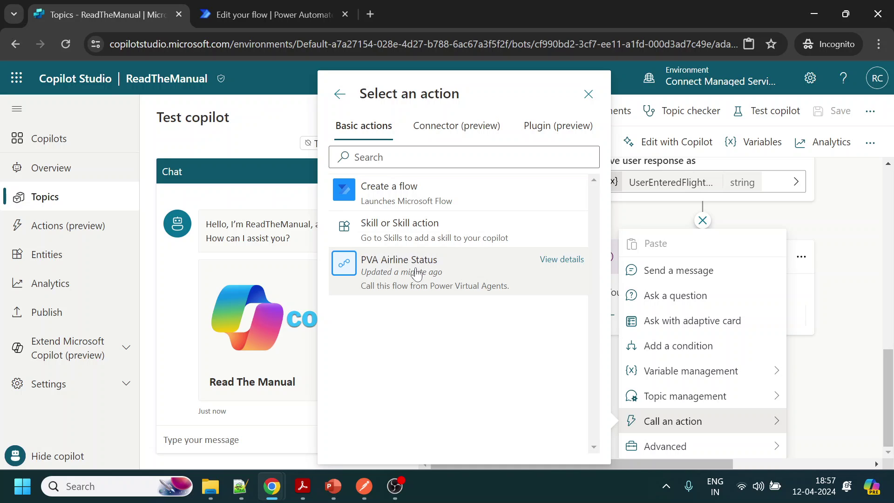
click(417, 274)
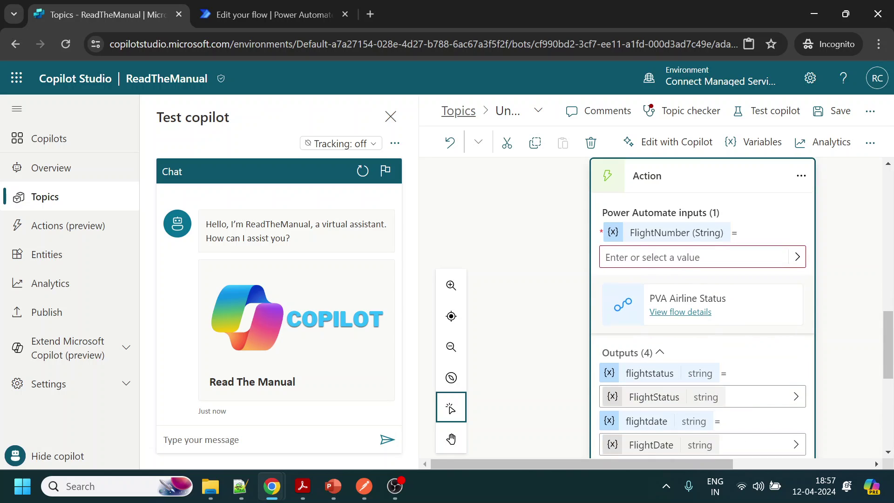
- Map the action's FlightNumber input to the UserEnteredFlightNumber variable
scroll(712, 260, up, 4)
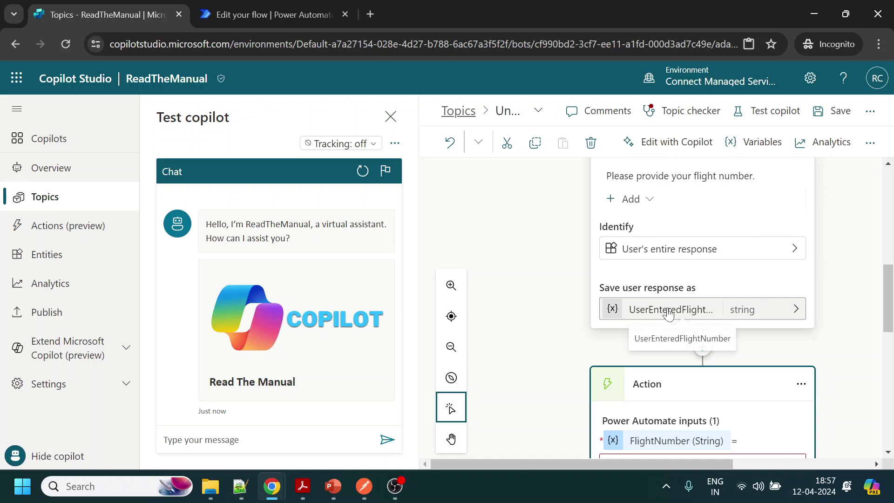
scroll(650, 309, down, 3)
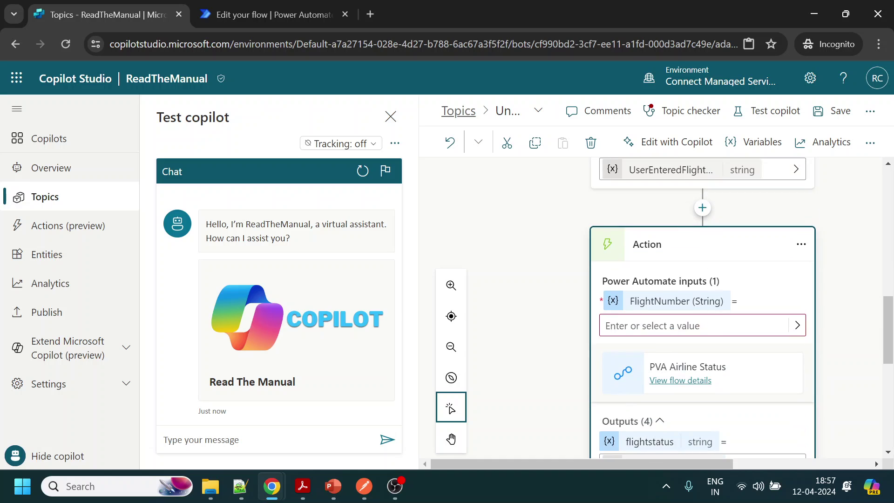
click(797, 326)
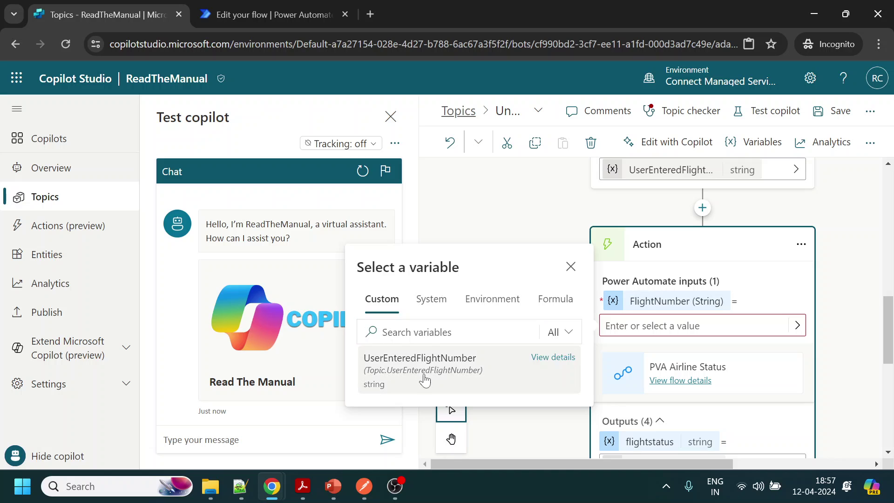
click(424, 375)
- In the final message, replace the placeholder "xyz." after "current status is" with a colon and start a new line
scroll(870, 344, down, 3)
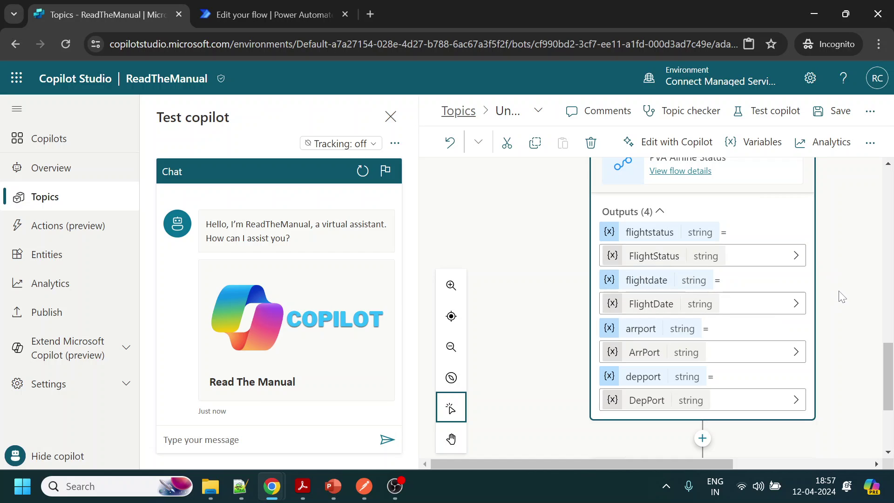
scroll(835, 322, down, 3)
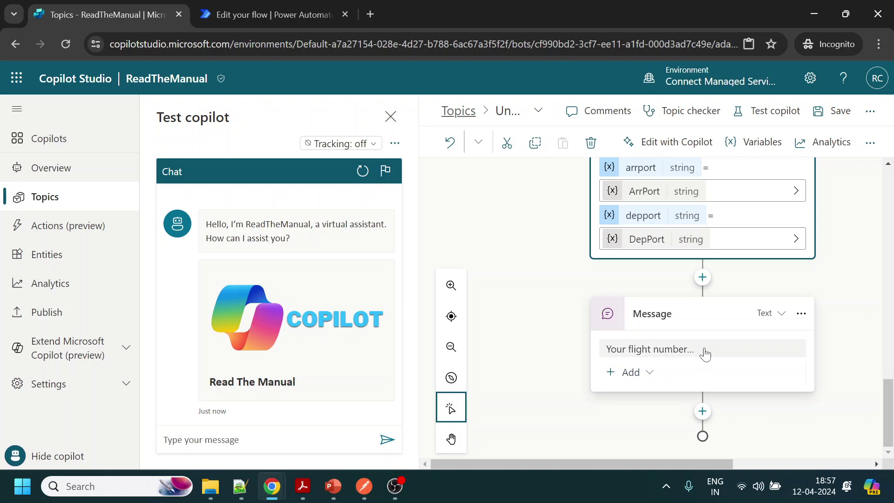
click(702, 350)
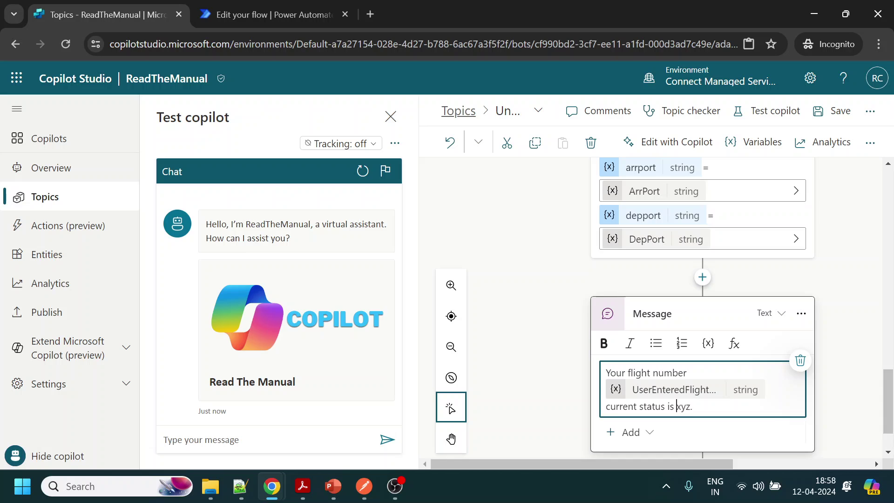
double_click(680, 406)
text(:)
key(Return)
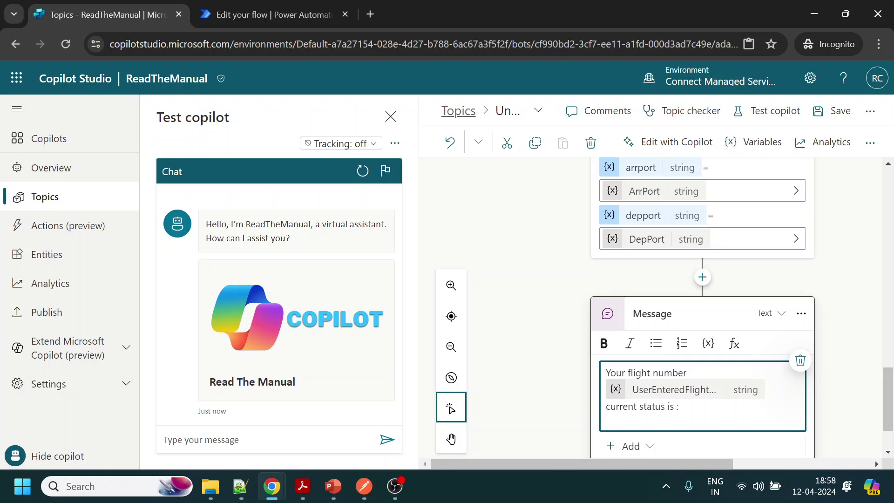
scroll(688, 325, up, 1)
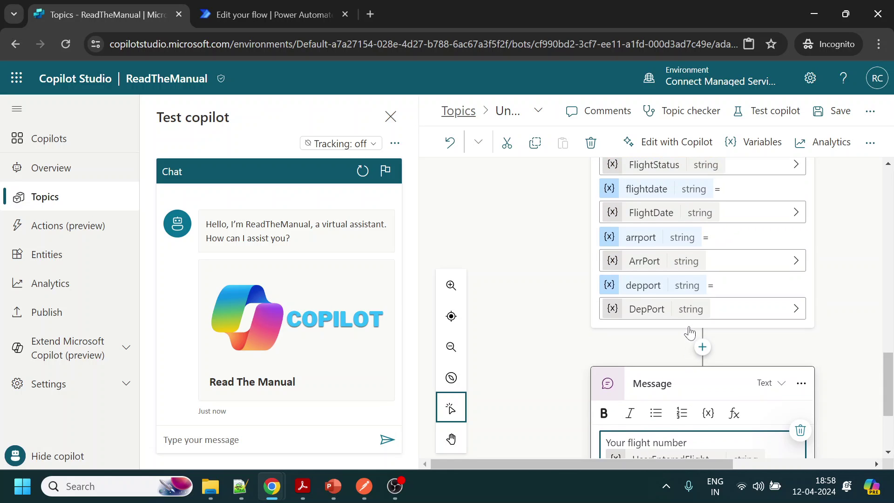
scroll(689, 326, down, 2)
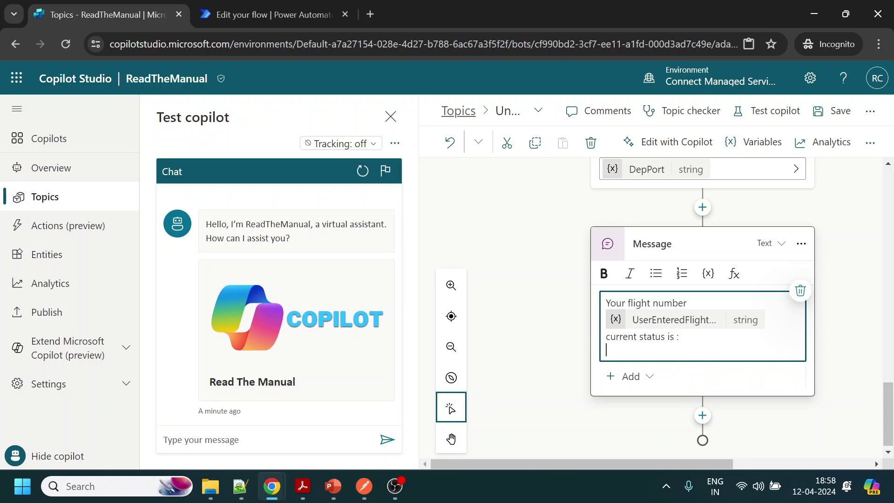
drag(606, 336, 679, 336)
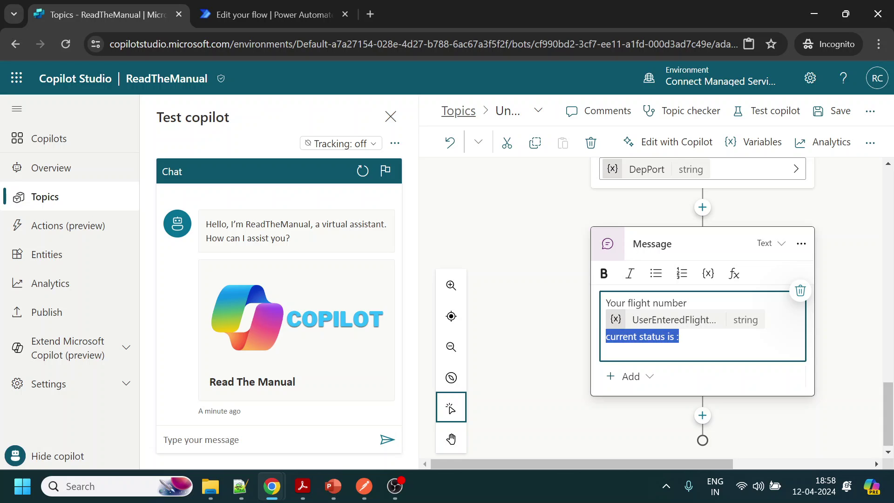
key(End)
key(Return)
- Insert the FlightStatus and FlightDate variables on separate lines below "current status is :" in the message
scroll(689, 349, up, 3)
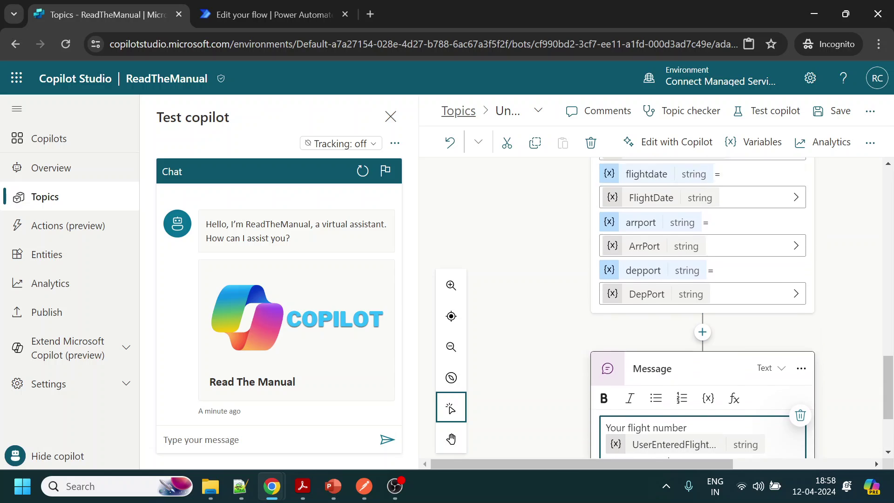
scroll(688, 349, up, 2)
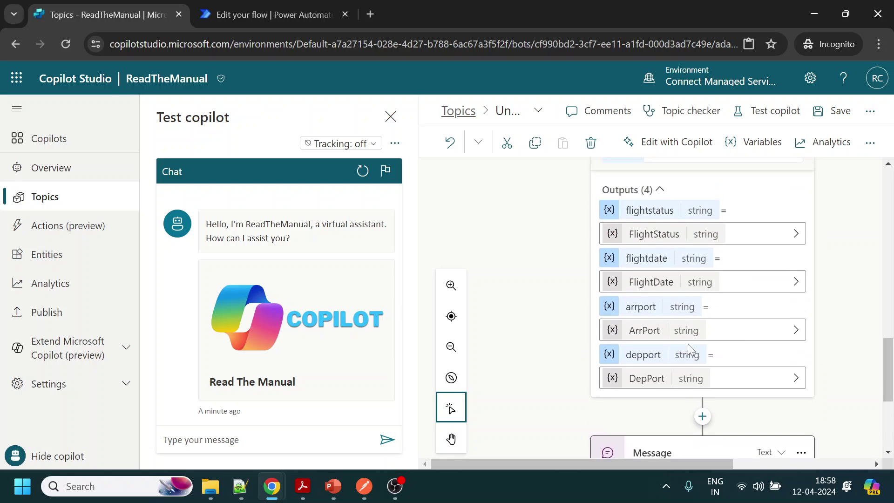
scroll(665, 242, down, 5)
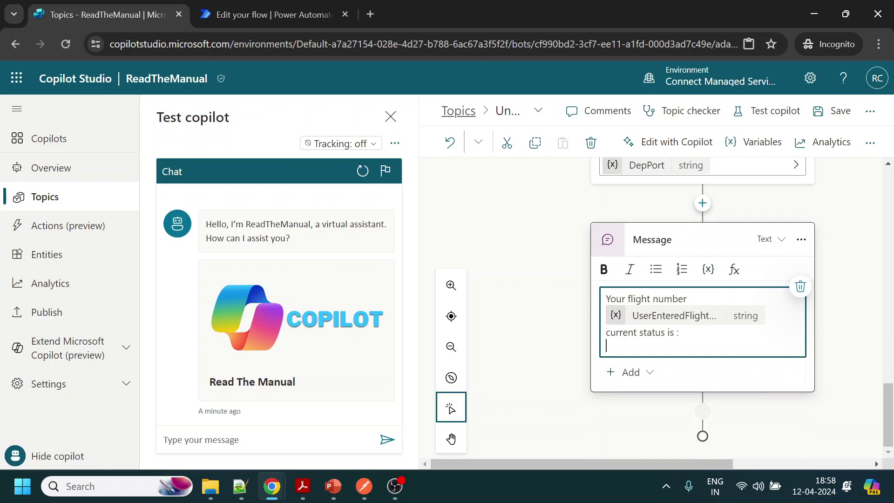
click(708, 270)
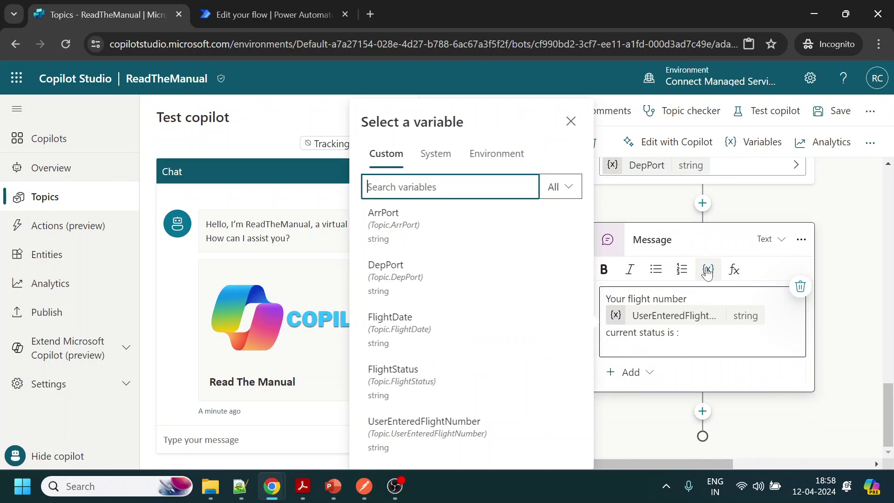
click(437, 384)
key(Return)
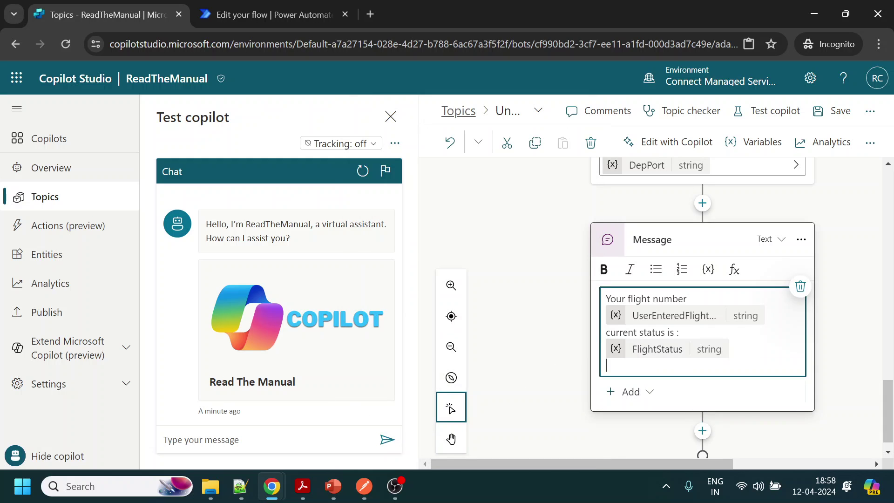
click(709, 271)
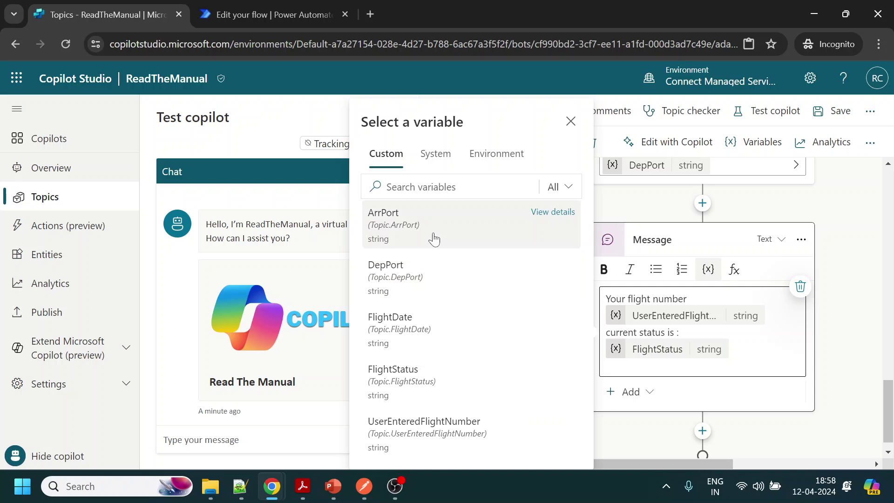
click(418, 322)
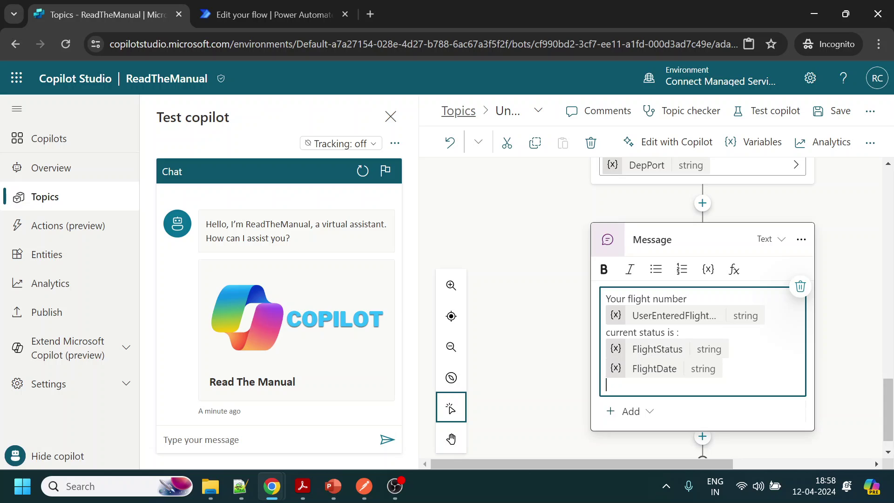
- Complete the message with the DepPort variable, the word "to" and the ArrPort variable below FlightDate
click(707, 269)
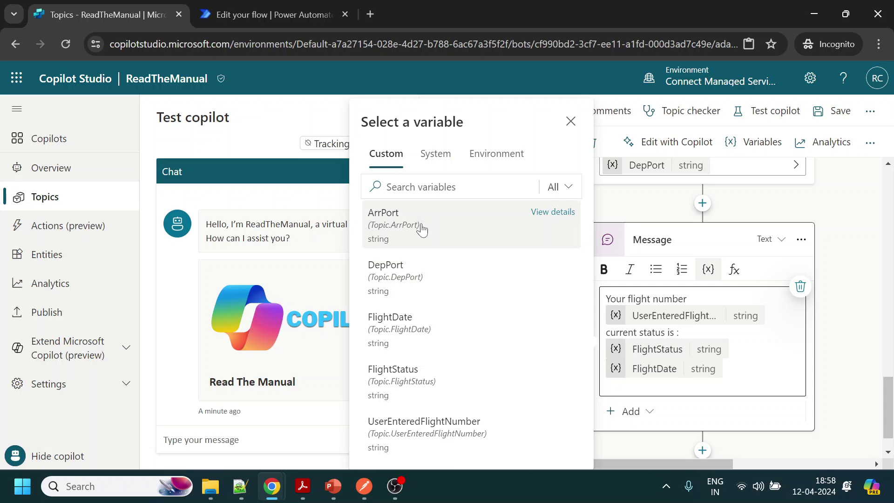
click(431, 275)
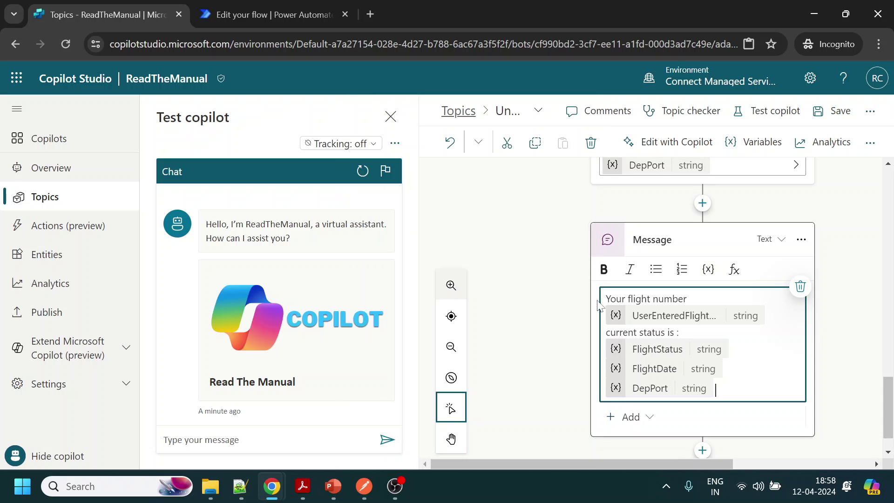
click(708, 270)
click(448, 215)
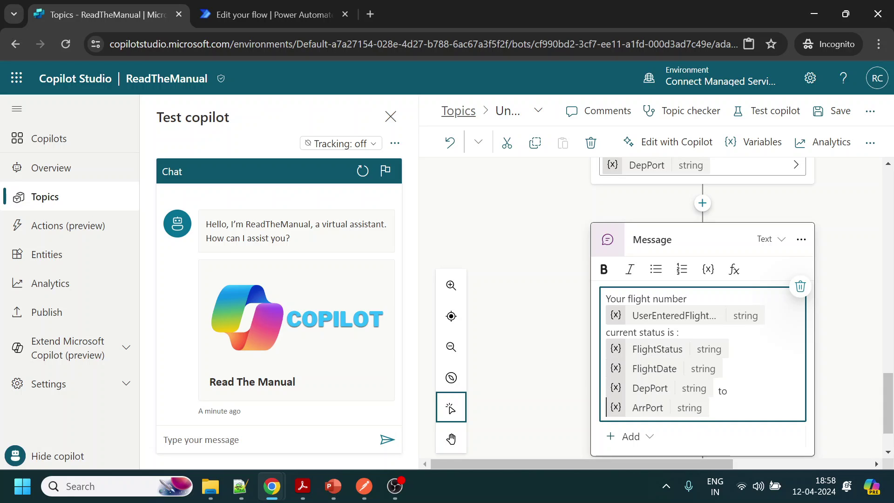
key(BackSpace)
key(Delete)
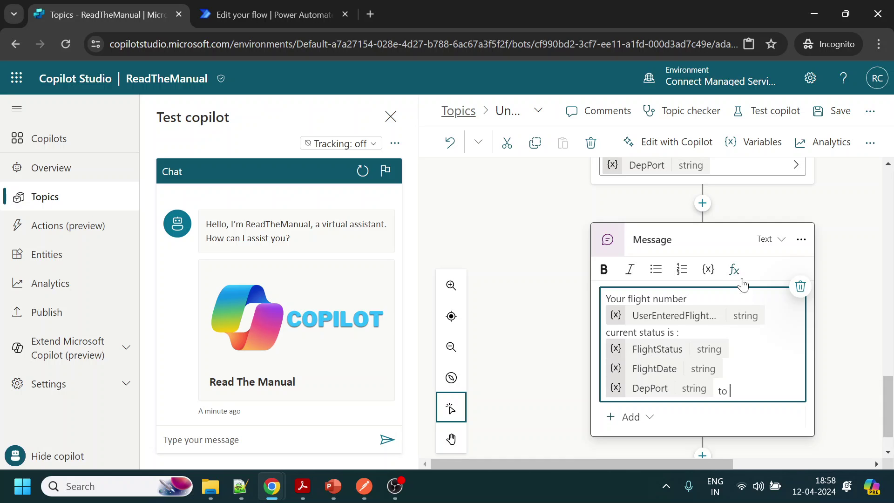
click(708, 269)
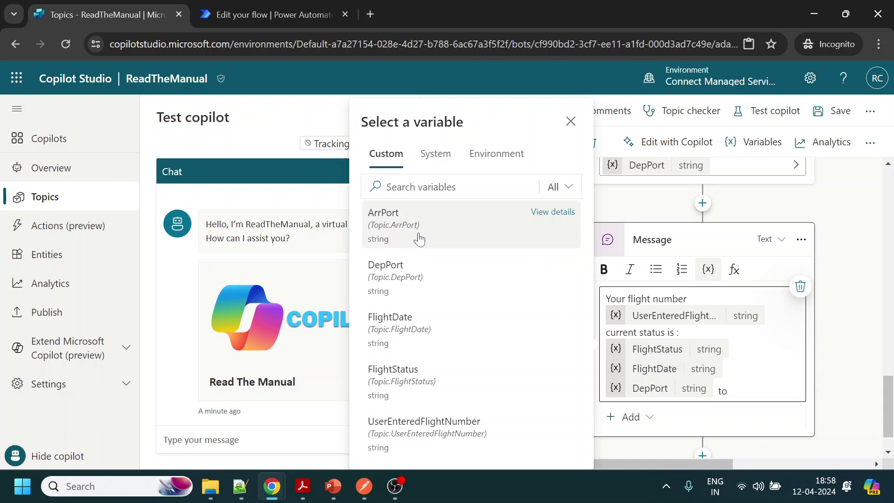
click(419, 236)
- Add blank lines before and after the FlightDate variable in the message, and save the topic
key(Return)
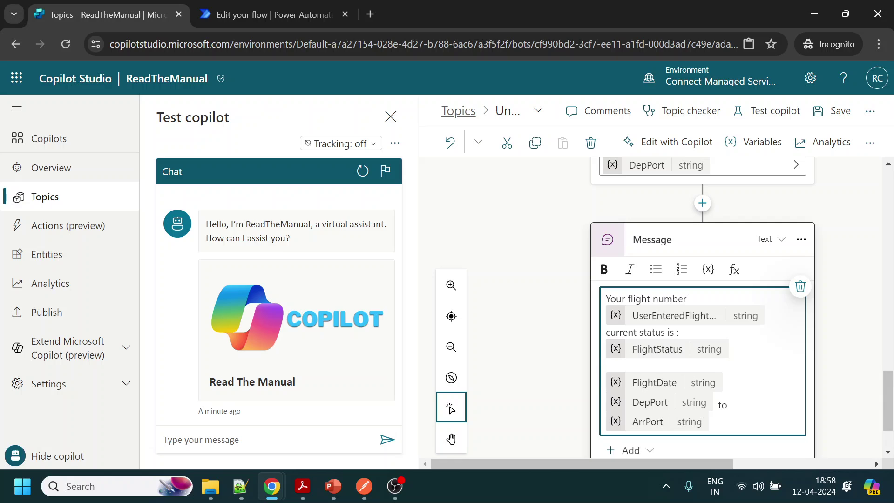
key(Return)
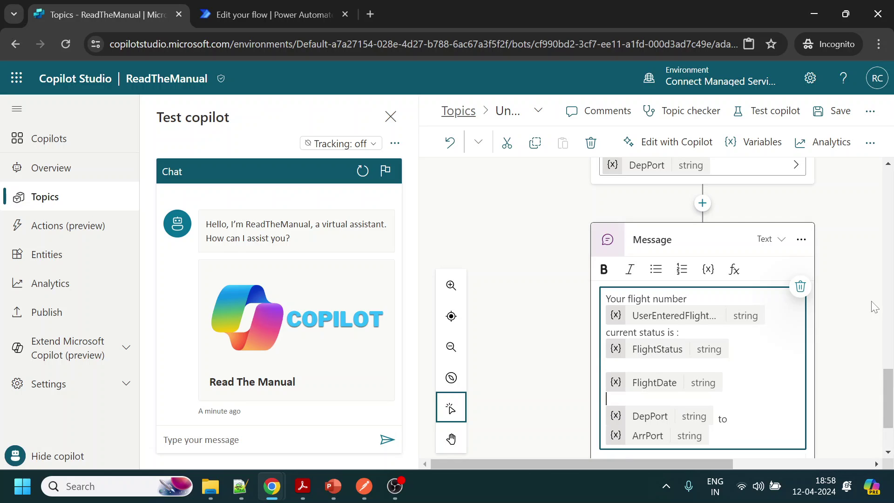
click(838, 113)
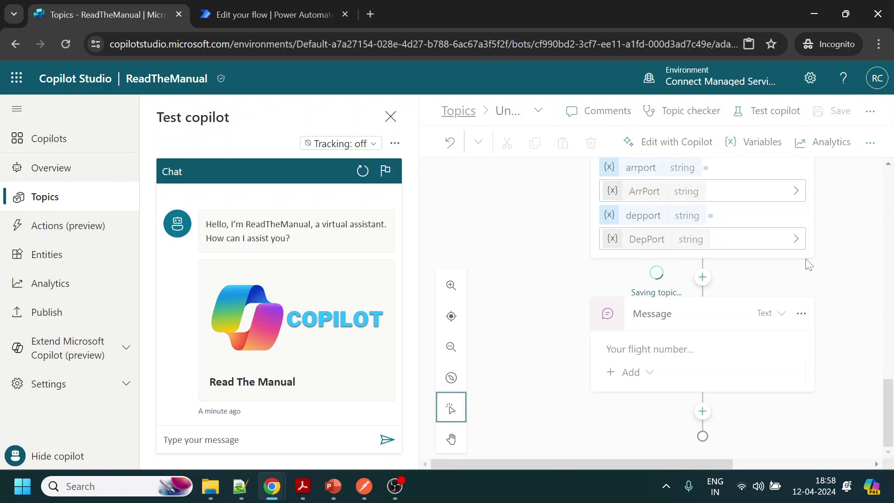
- Switch to Postman, copy the flight number 6E6359 from the aviationstack request URL, and return to Copilot Studio
click(366, 490)
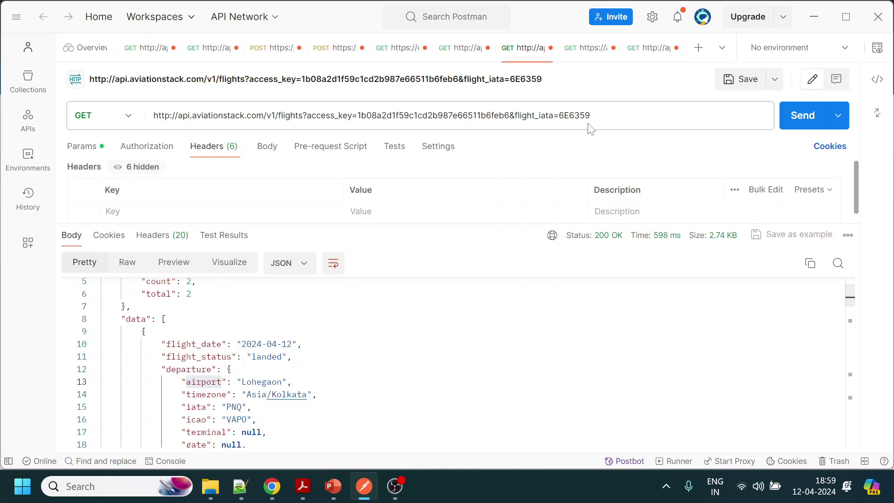
click(579, 115)
double_click(579, 115)
key(ctrl+c)
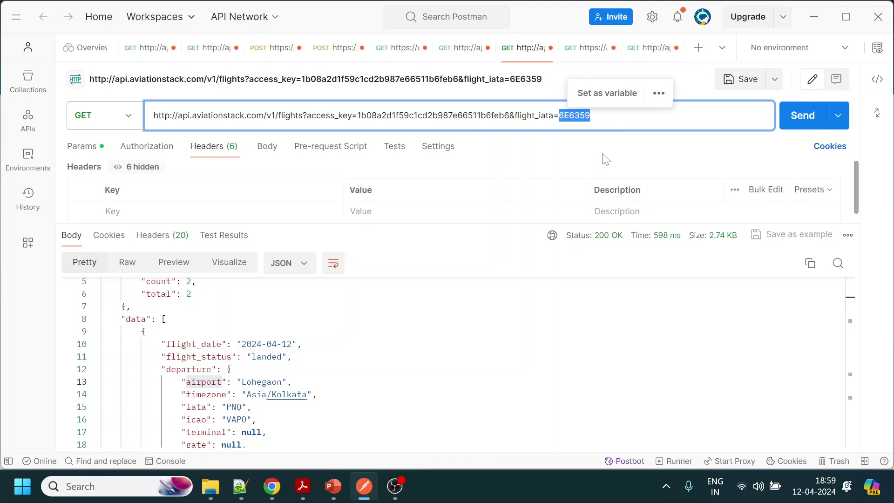
key(alt+Tab)
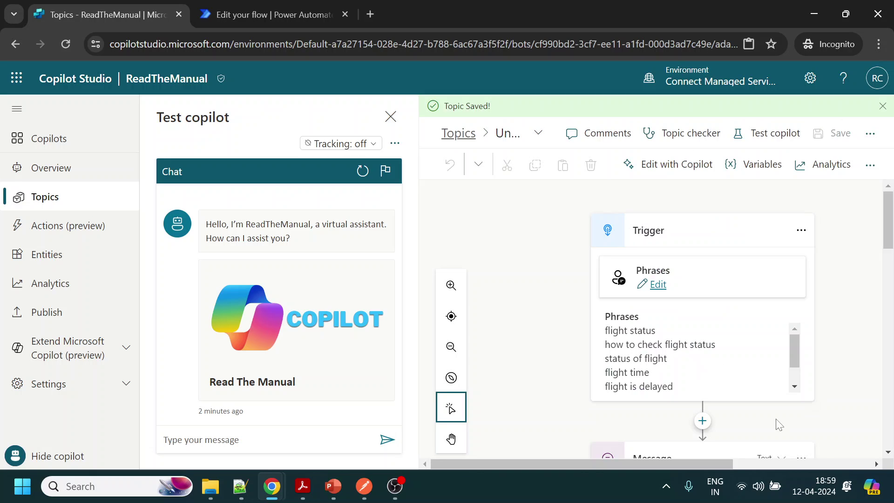
- Restart the test chat and send the message "flight status" to trigger the topic
click(362, 171)
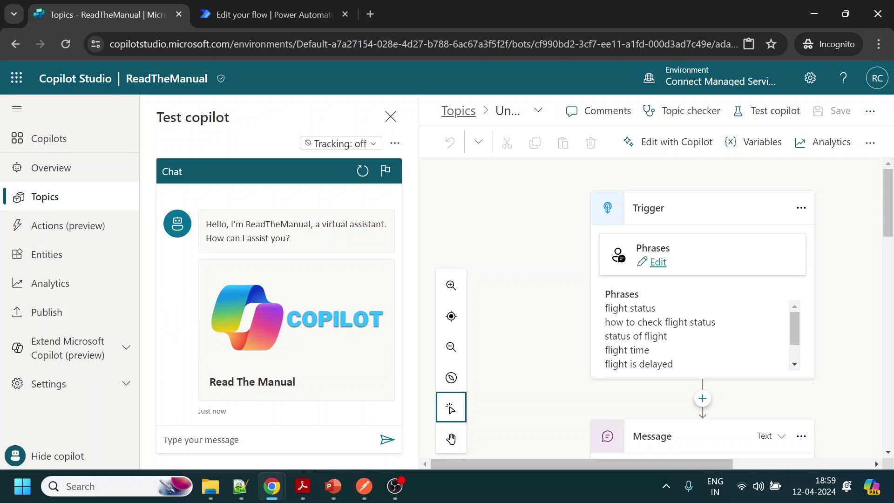
click(255, 441)
text(flight s)
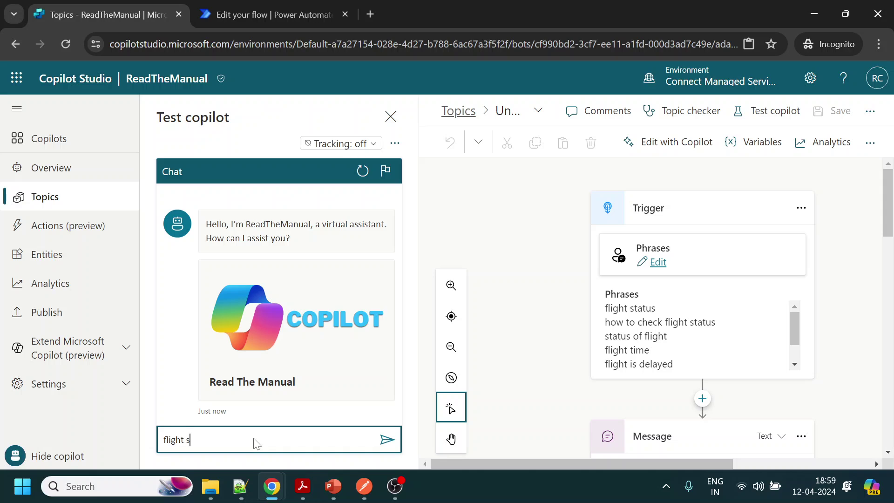
text(tatus)
key(Return)
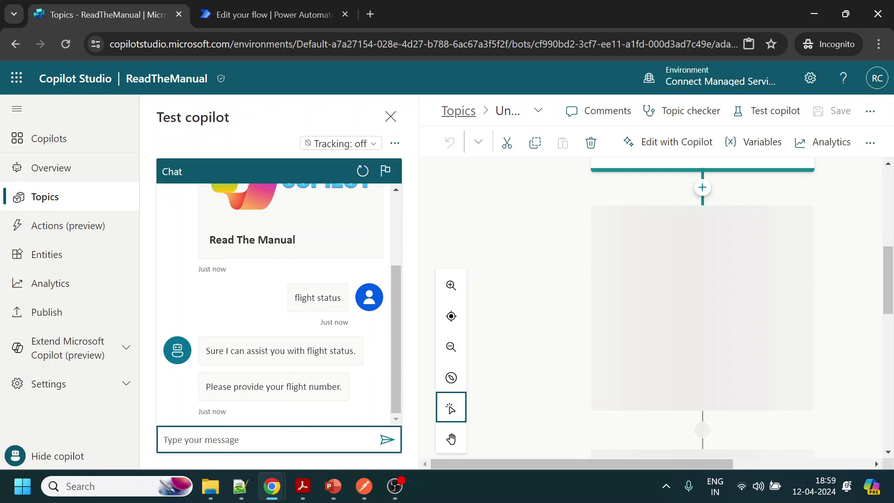
- Answer the test chat's flight number question with 6E6359, checking the number in Postman first
click(220, 440)
click(364, 486)
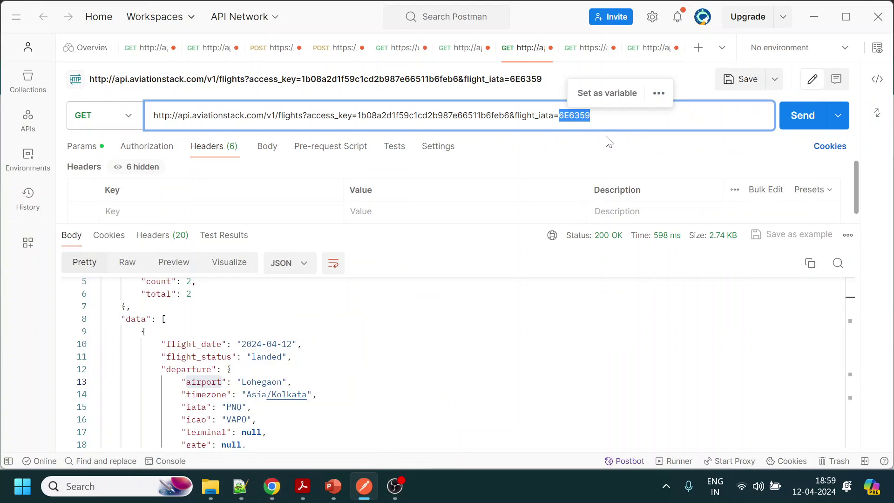
key(alt+Tab)
click(251, 445)
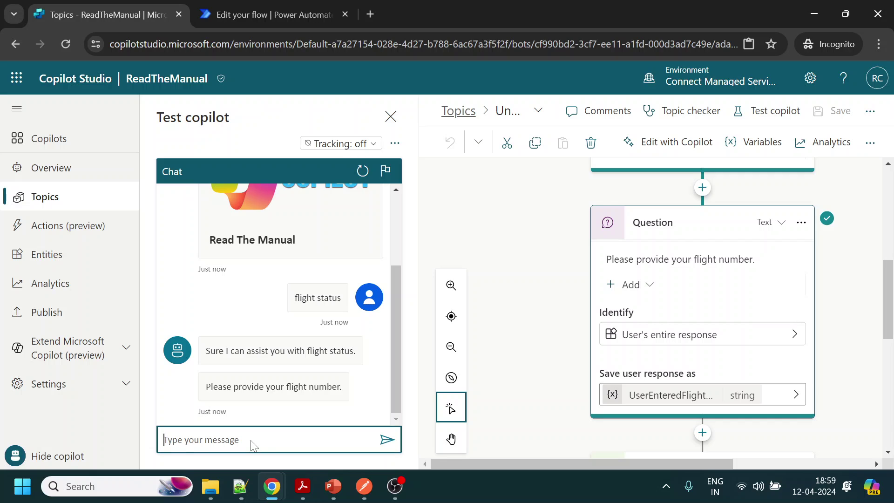
key(ctrl+v)
key(Return)
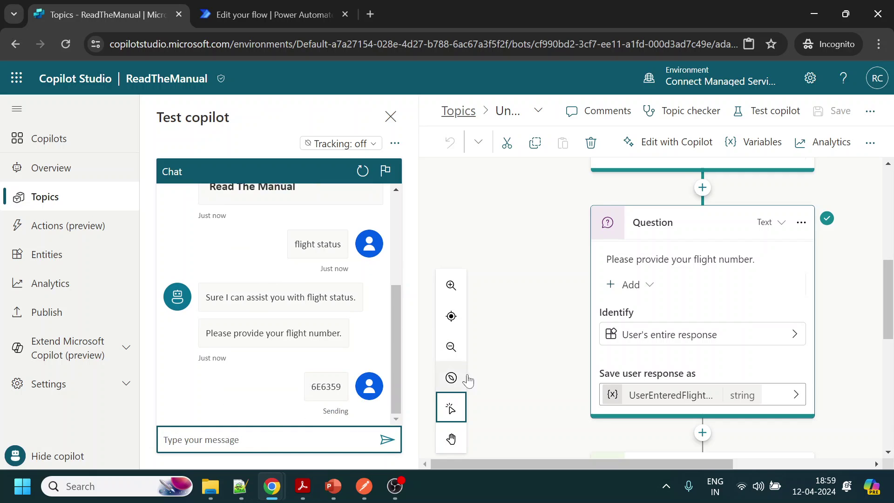
scroll(500, 366, down, 5)
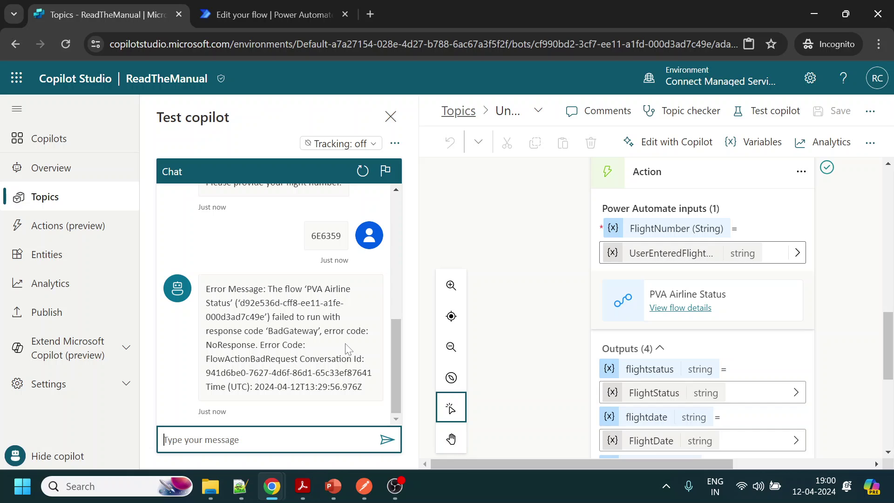
- Switch to Power Automate and open the failed run of PVA Airline Status from its 28-day run history
click(278, 11)
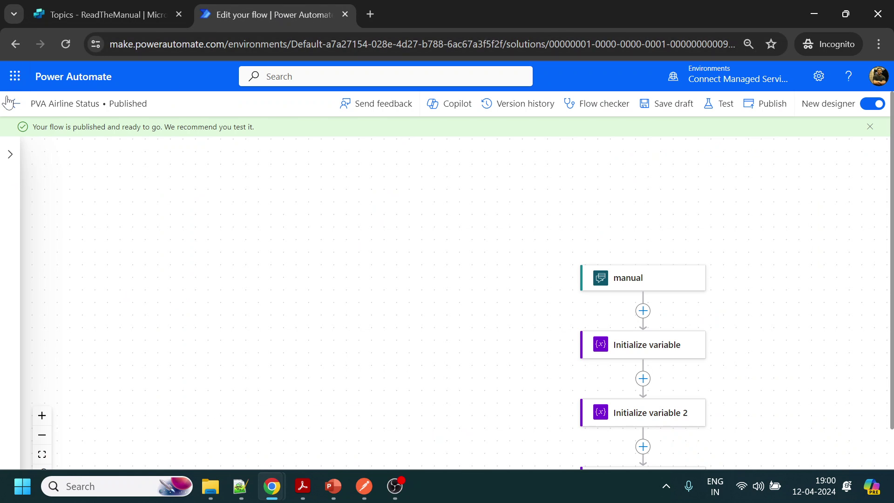
click(9, 103)
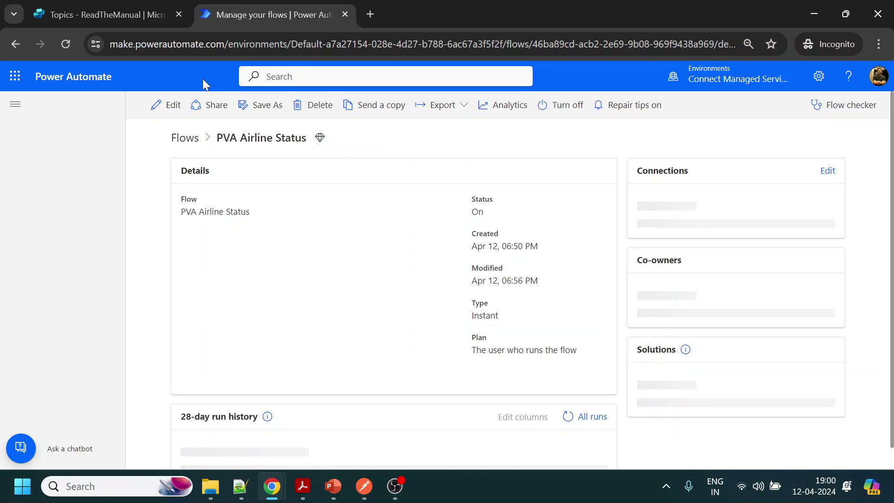
scroll(395, 276, down, 3)
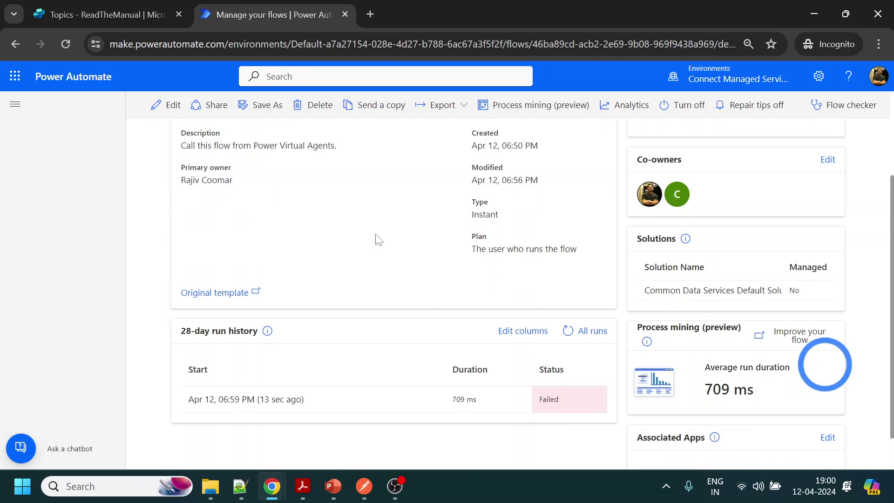
scroll(391, 242, down, 4)
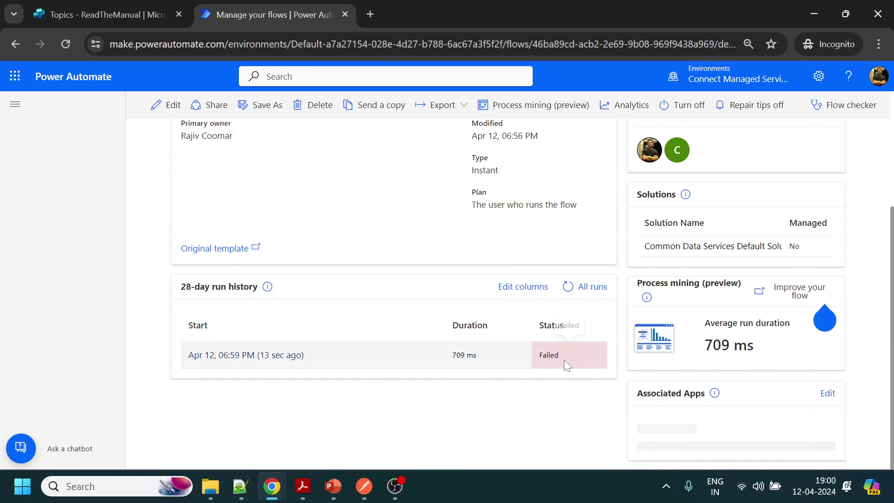
click(287, 364)
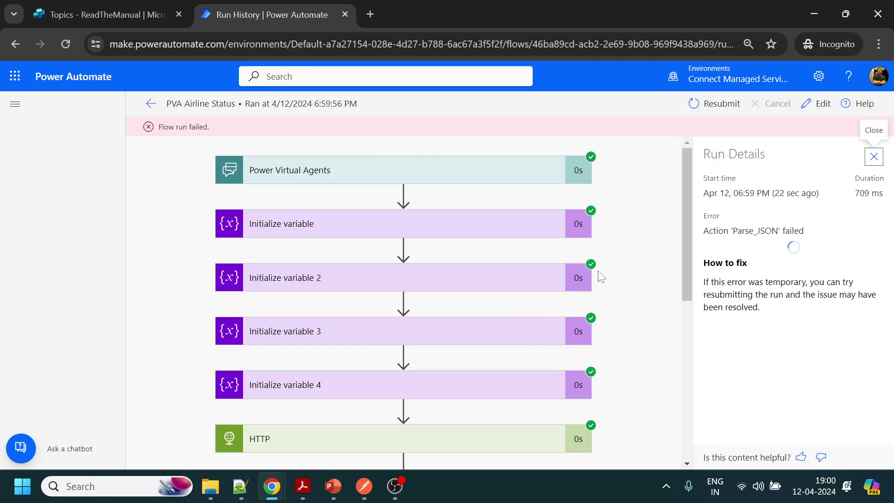
- Examine the Parse JSON action's inputs, schema and output errors in the failed run to find the cause
scroll(623, 245, down, 1)
scroll(559, 261, down, 1)
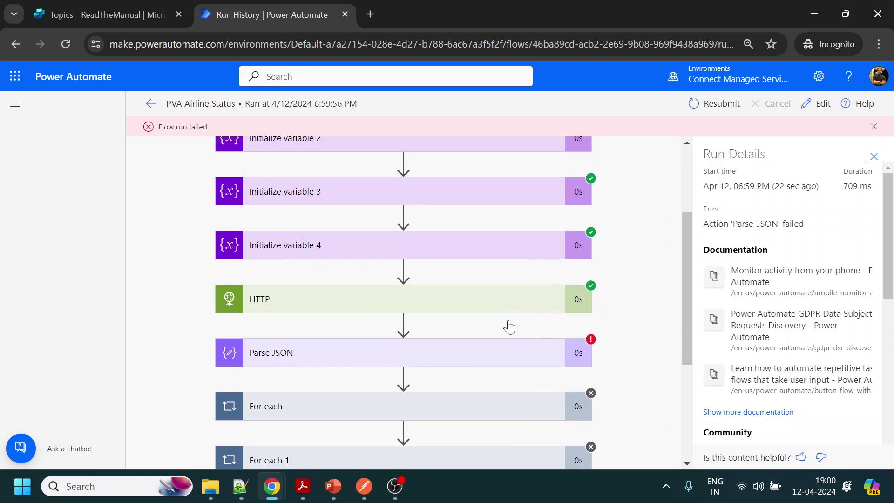
click(473, 355)
scroll(473, 356, down, 3)
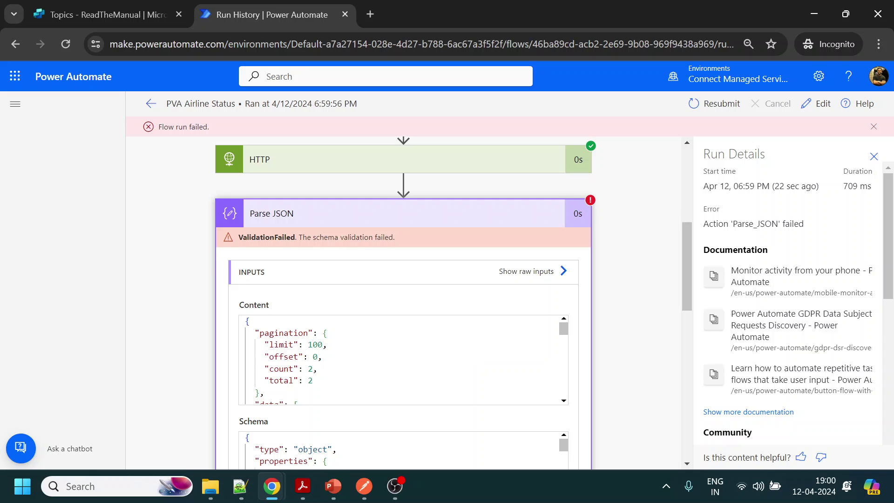
scroll(474, 356, down, 10)
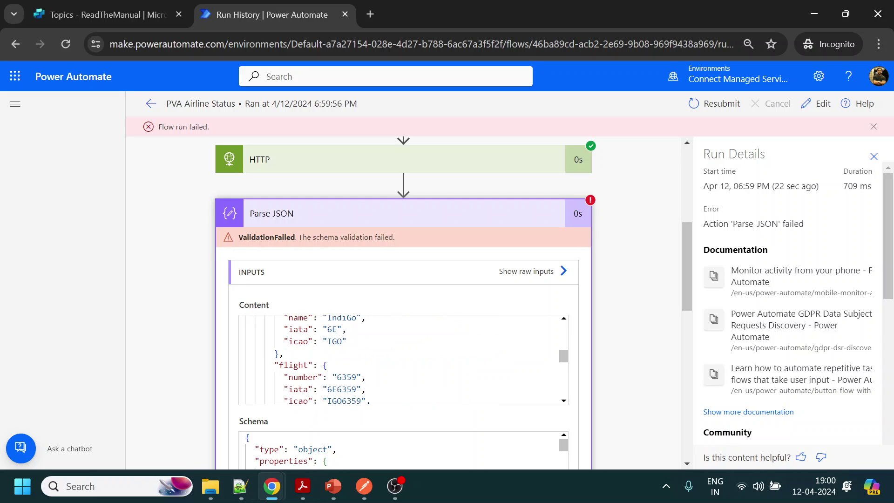
scroll(587, 347, down, 3)
scroll(403, 337, down, 8)
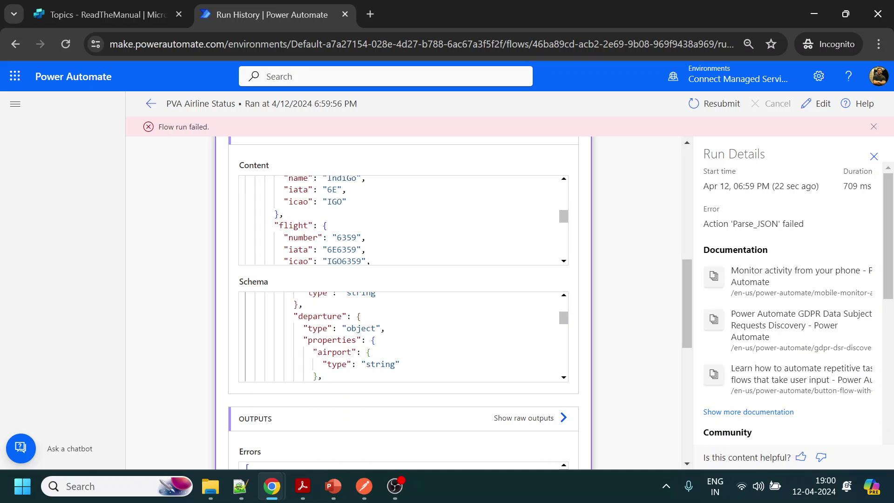
scroll(405, 302, down, 3)
drag(321, 351, 535, 351)
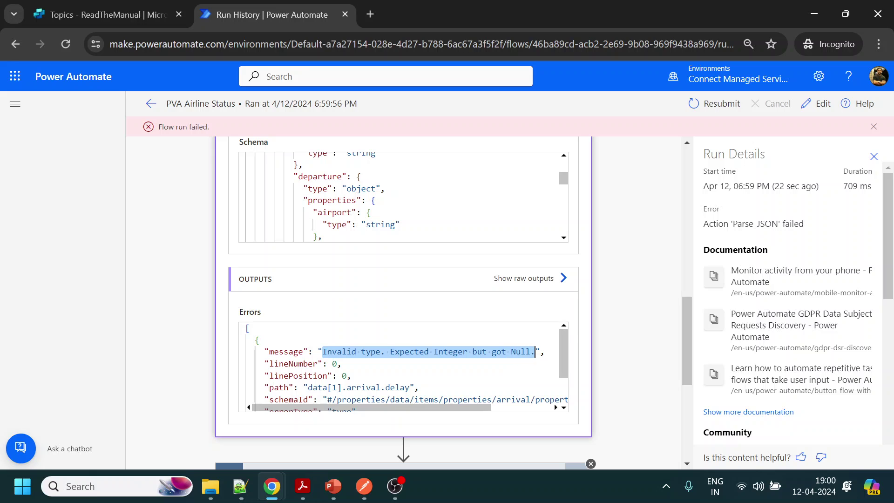
scroll(535, 354, down, 1)
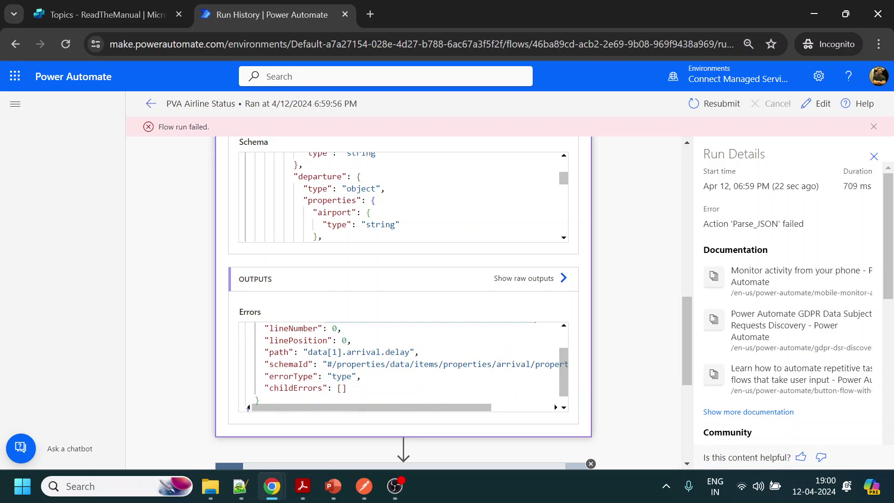
drag(342, 364, 443, 363)
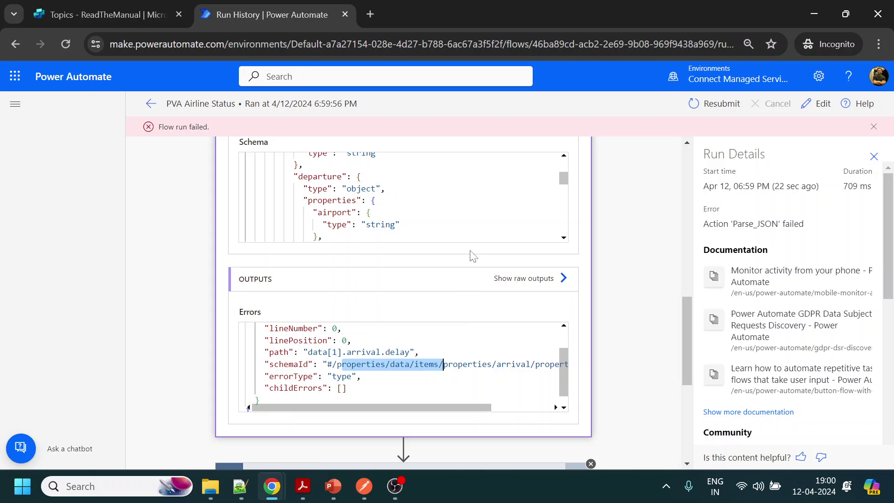
- Copy the entire content JSON from the failed Parse JSON action's inputs
scroll(403, 363, up, 2)
scroll(445, 261, up, 3)
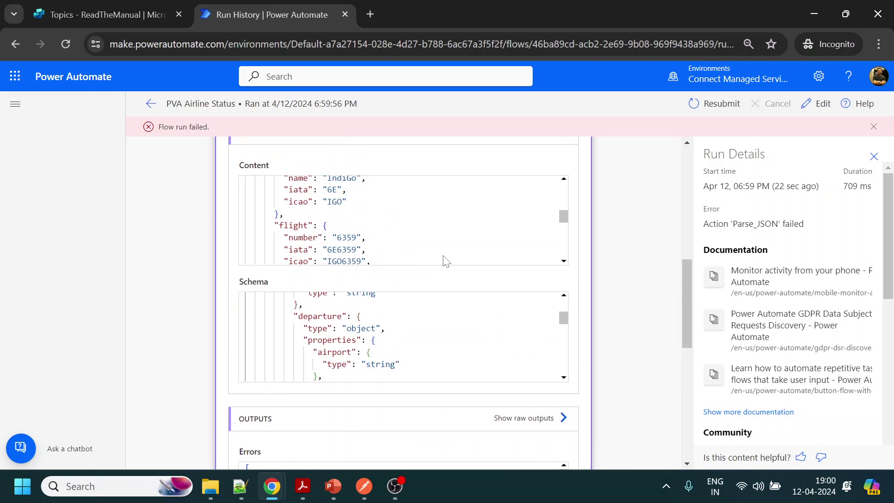
click(347, 237)
key(ctrl+a)
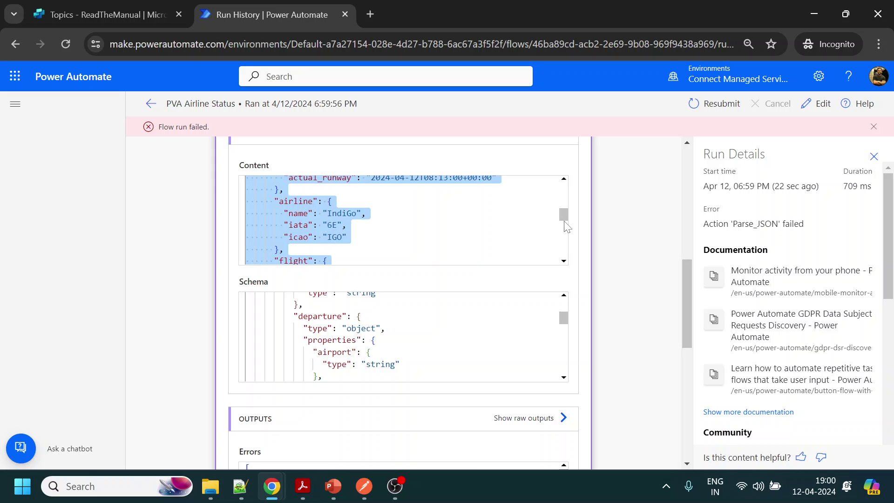
drag(564, 224, 565, 261)
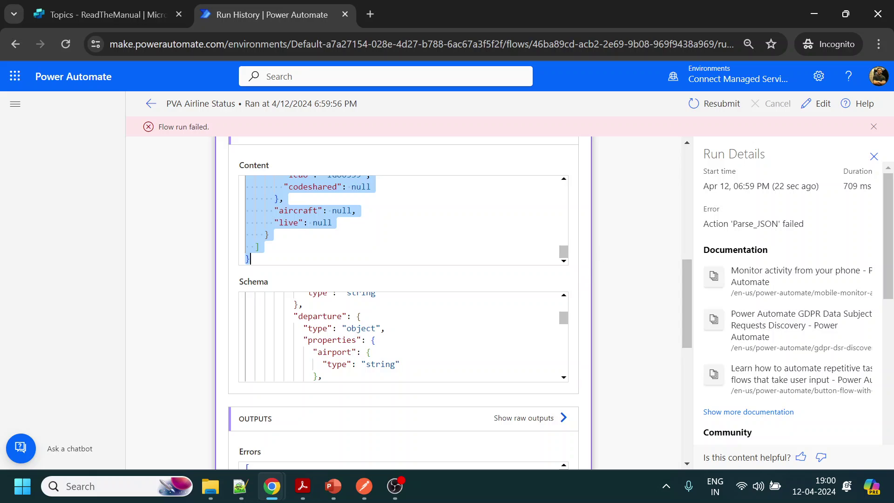
- Open the flow for editing and delete the whole existing schema of the Parse JSON action
click(818, 104)
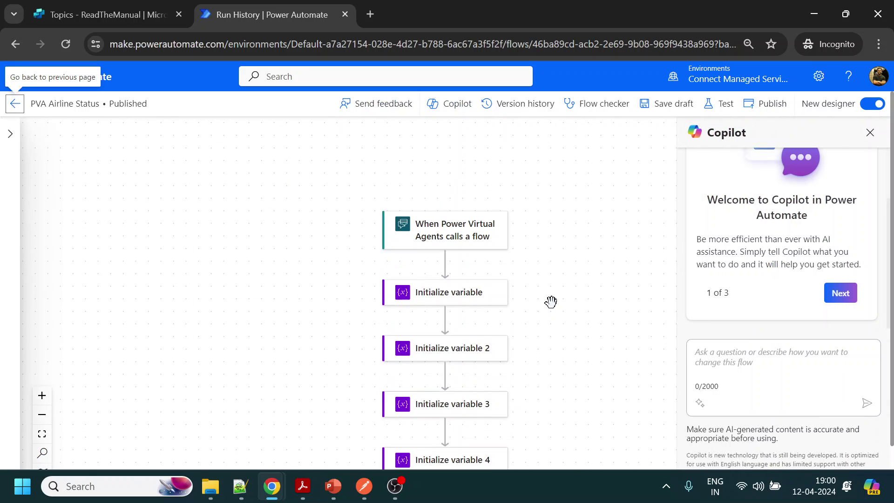
scroll(549, 321, down, 4)
scroll(512, 344, down, 3)
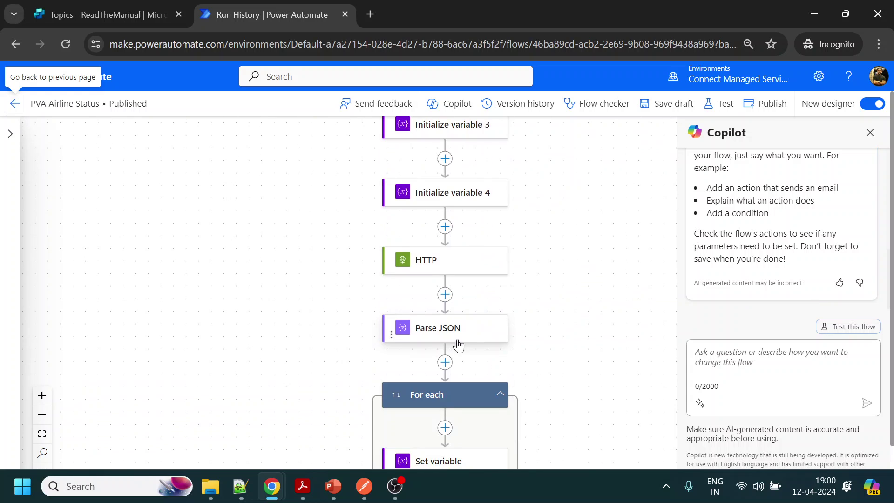
click(461, 335)
scroll(139, 353, down, 3)
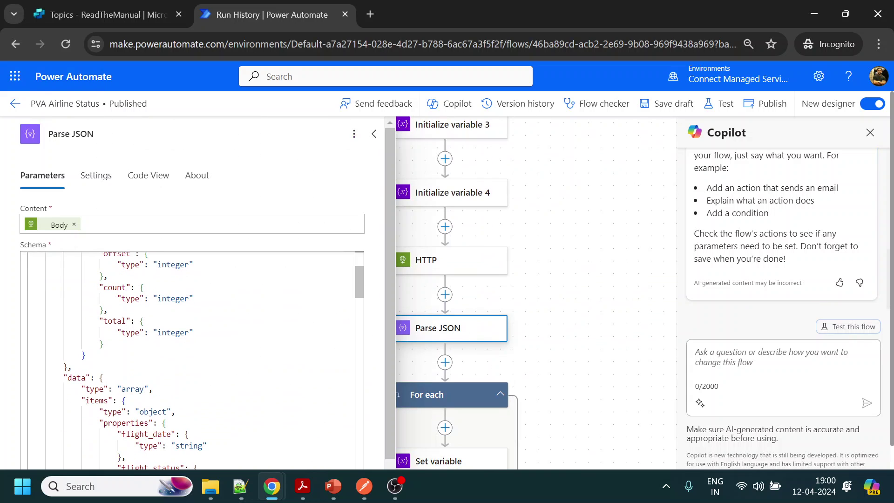
click(108, 309)
scroll(84, 355, down, 1)
scroll(191, 358, down, 2)
key(ctrl+a)
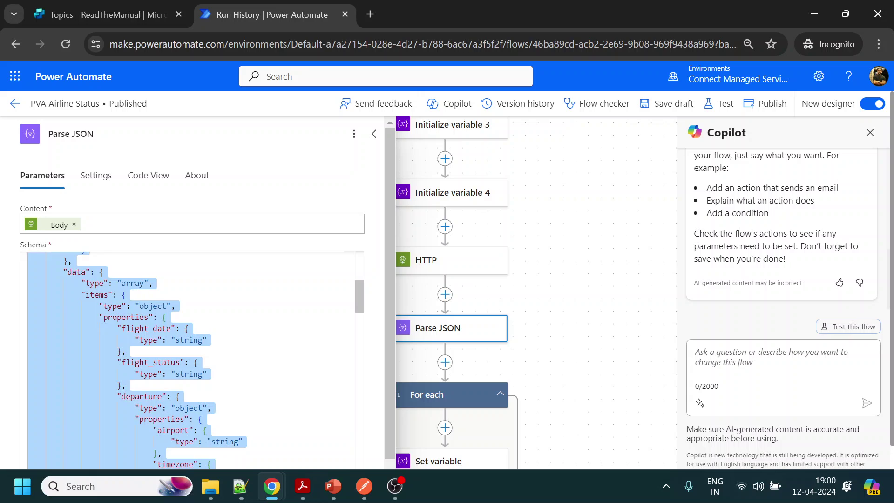
key(Delete)
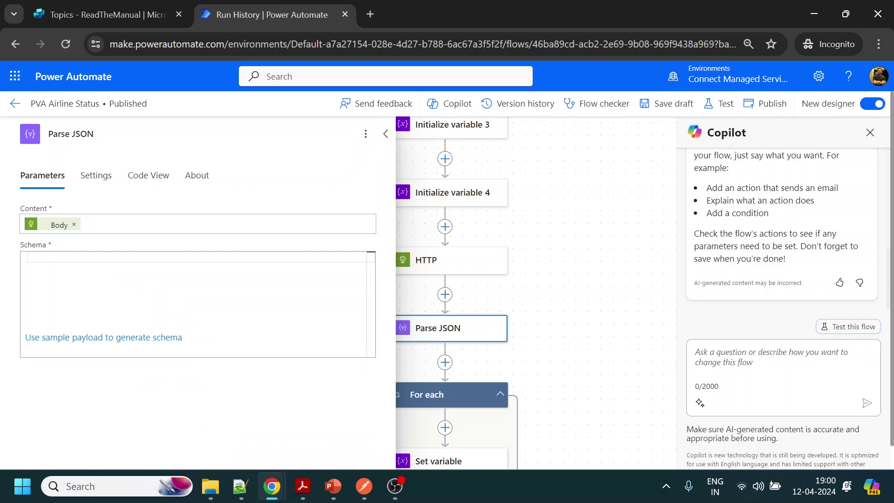
- Generate a new Parse JSON schema using the copied run content as the sample payload
click(59, 337)
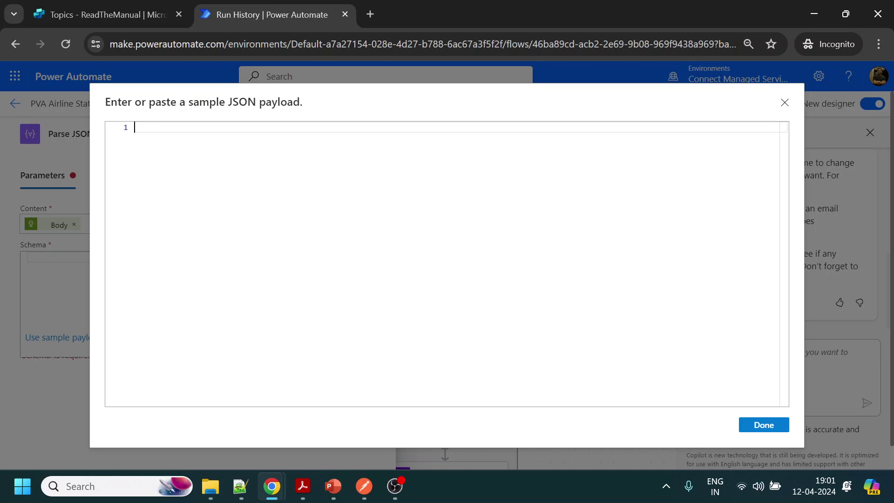
key(ctrl+v)
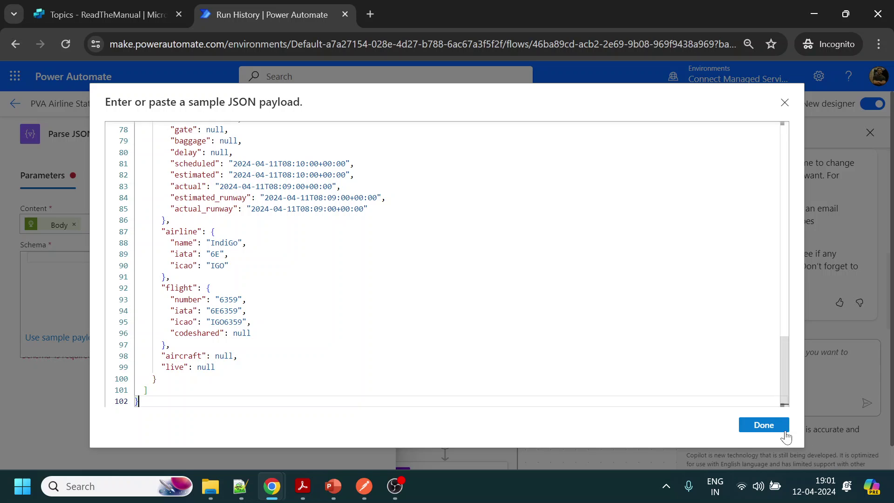
click(772, 425)
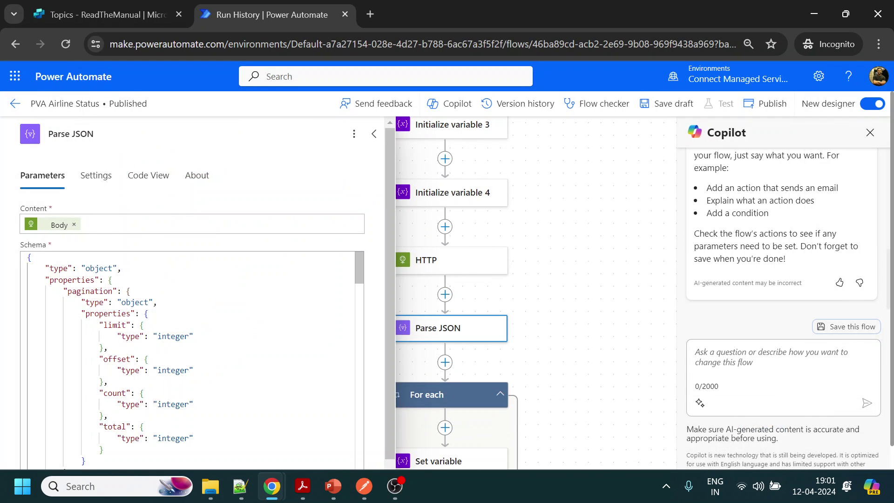
scroll(186, 359, down, 10)
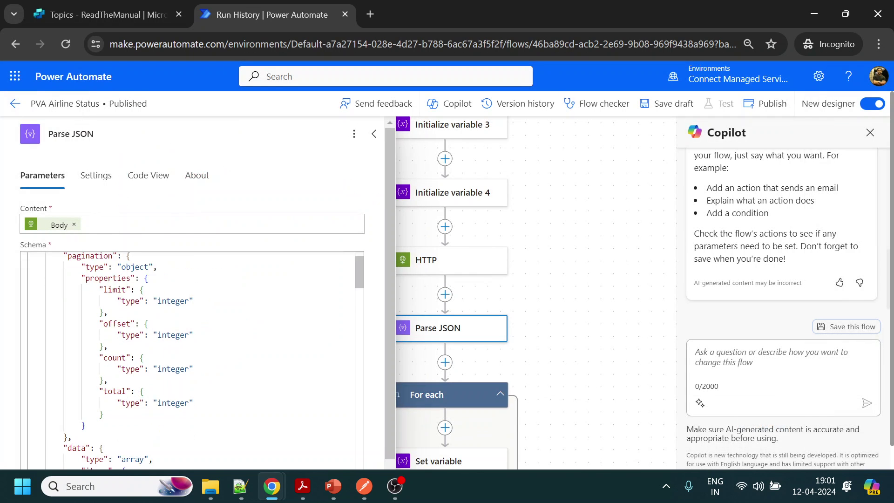
- Save the PVA Airline Status flow as a draft and publish it
click(622, 273)
click(665, 105)
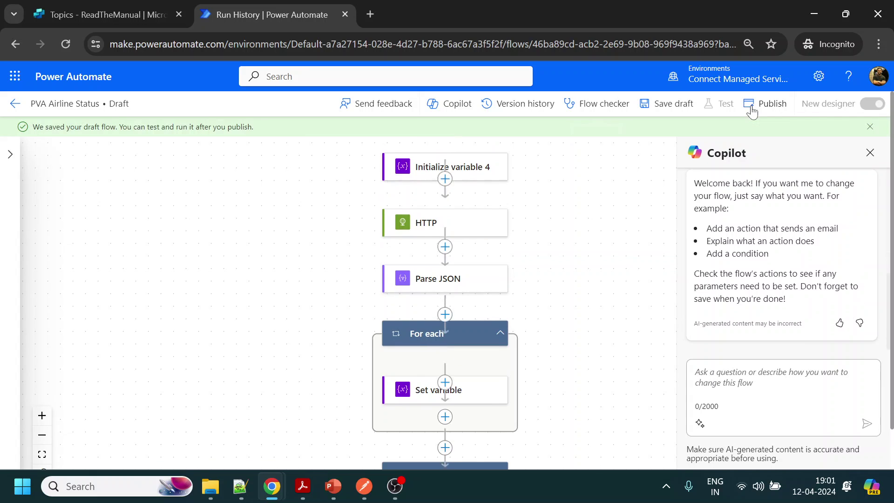
click(751, 109)
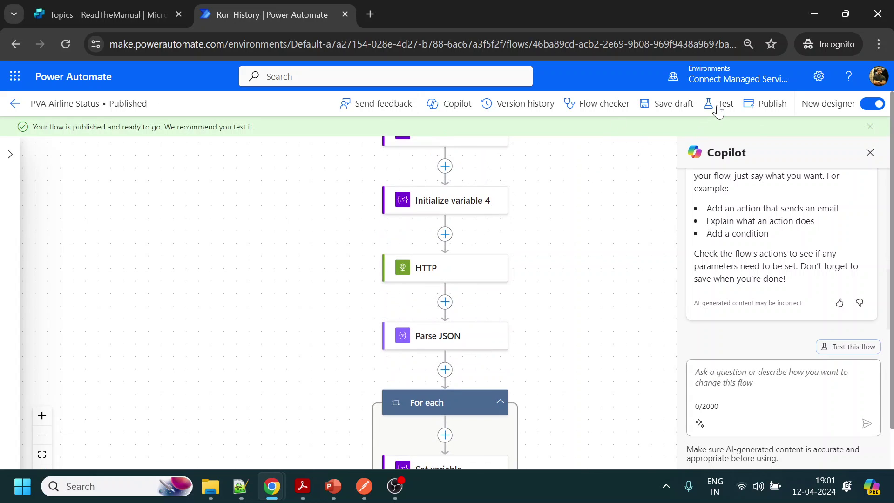
- Test the flow automatically with a recently used trigger, choosing the failed run
click(721, 104)
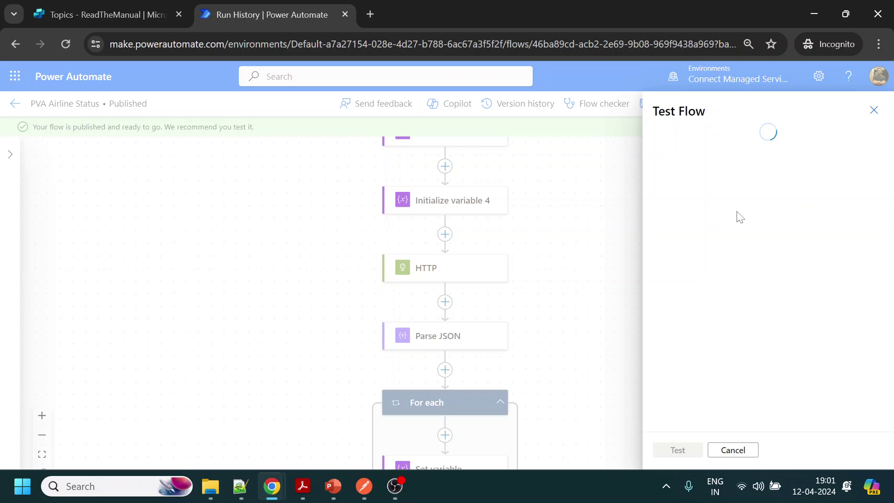
click(660, 176)
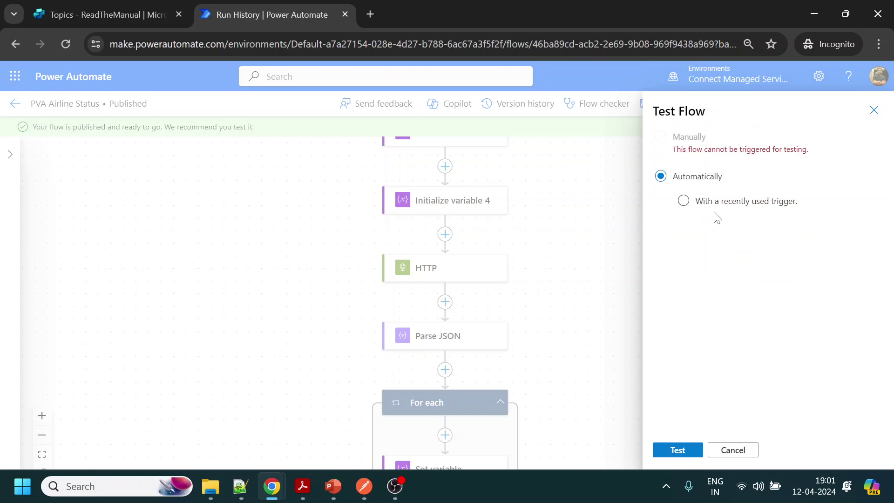
click(718, 203)
click(668, 230)
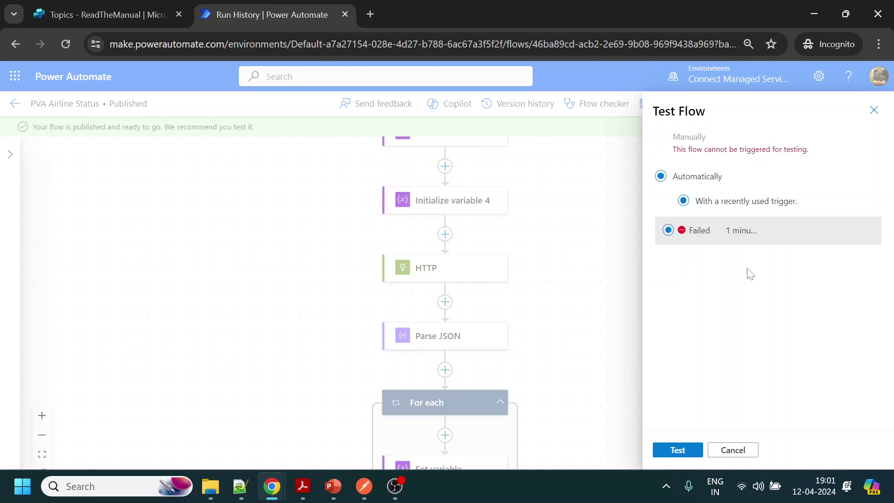
- Inspect the inputs and schema of the failed Parse JSON action in the test run
click(539, 239)
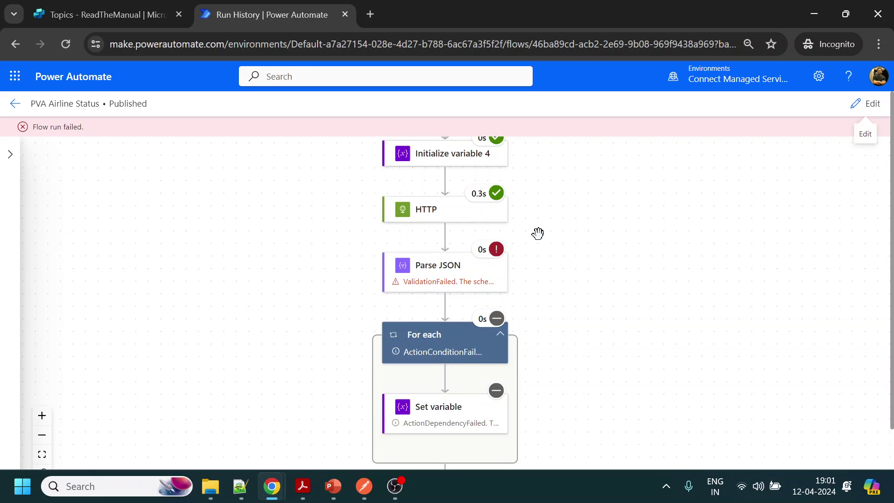
click(442, 285)
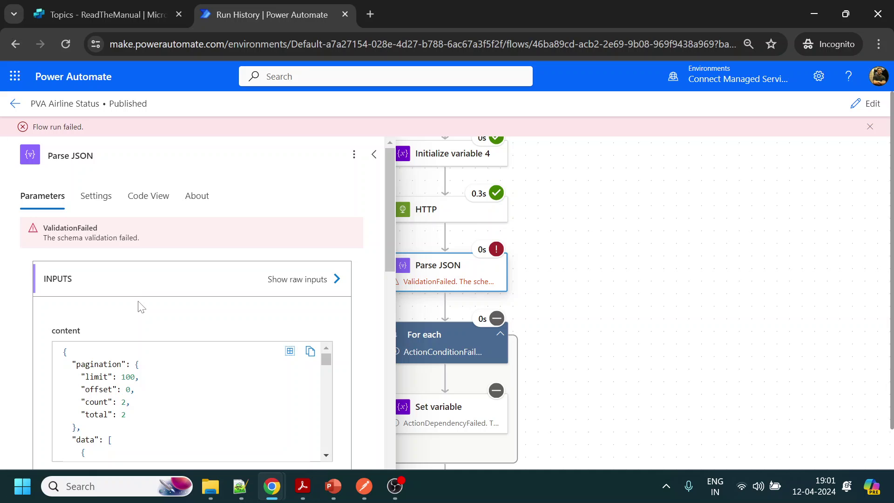
scroll(140, 308, down, 10)
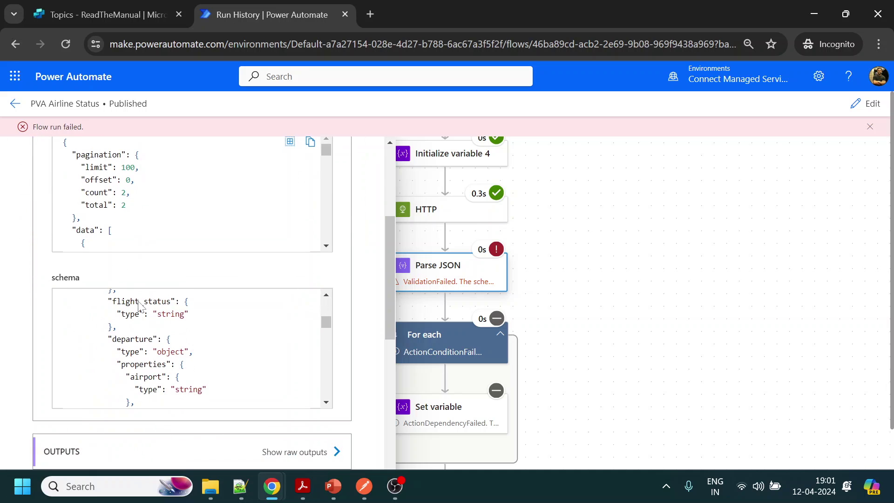
scroll(139, 307, down, 3)
scroll(356, 286, down, 6)
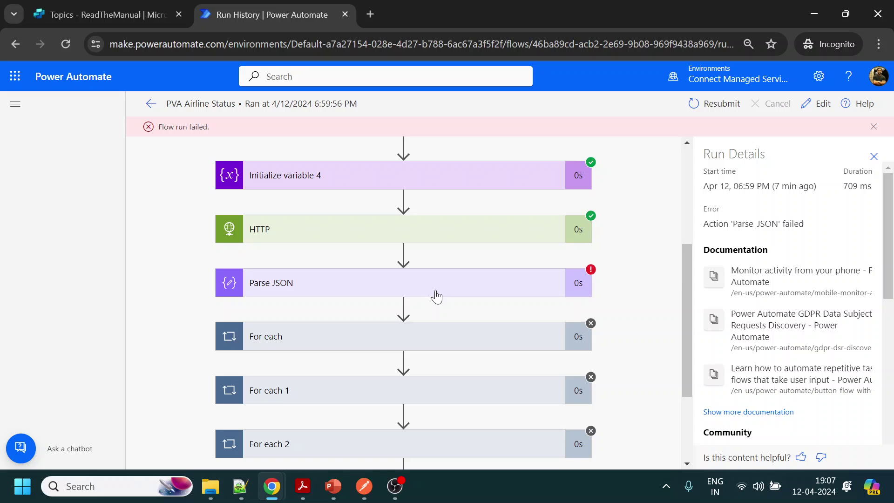
- Expand the Parse JSON action in the failed run and examine its output error message and path
click(436, 296)
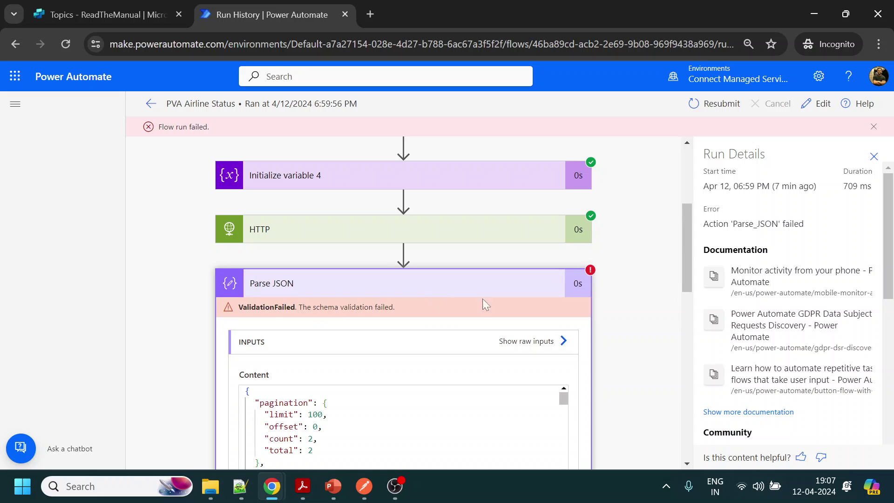
scroll(482, 298, down, 3)
scroll(497, 298, down, 10)
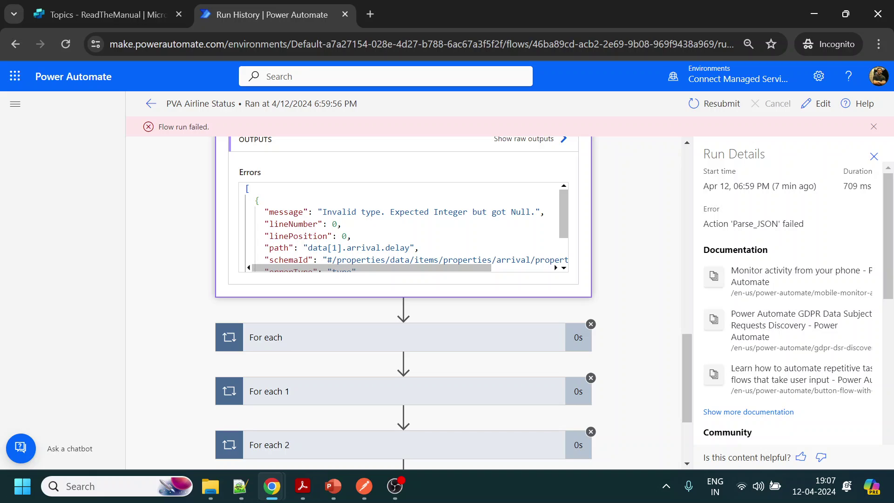
drag(390, 212, 535, 211)
drag(342, 212, 390, 212)
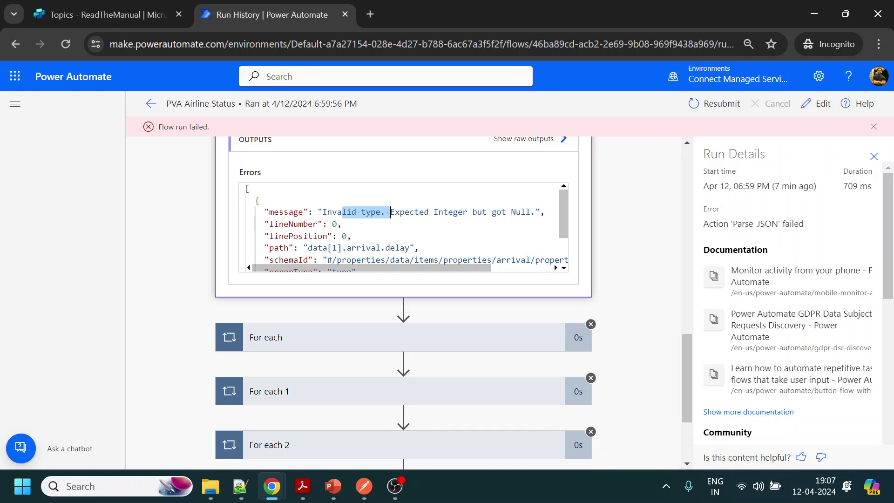
drag(307, 247, 410, 247)
- Switch to Postman and examine the arrival delay value of the second flight record in the response
click(372, 490)
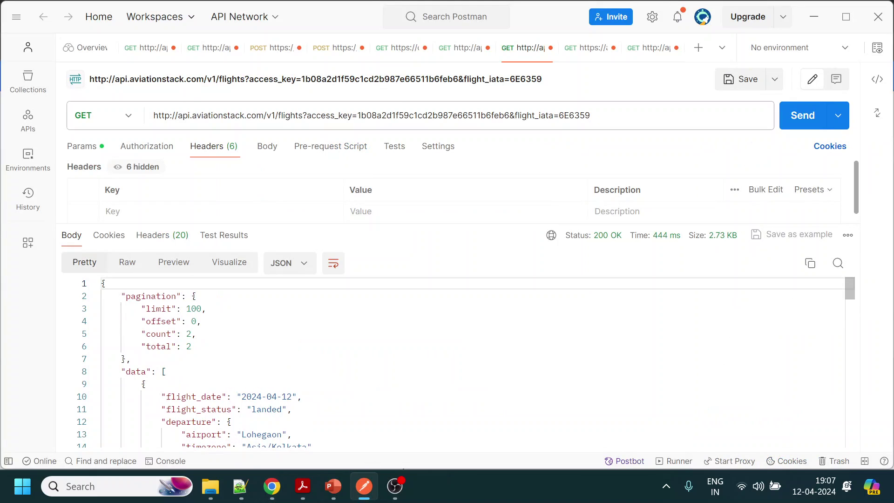
click(164, 371)
click(146, 384)
scroll(145, 384, down, 15)
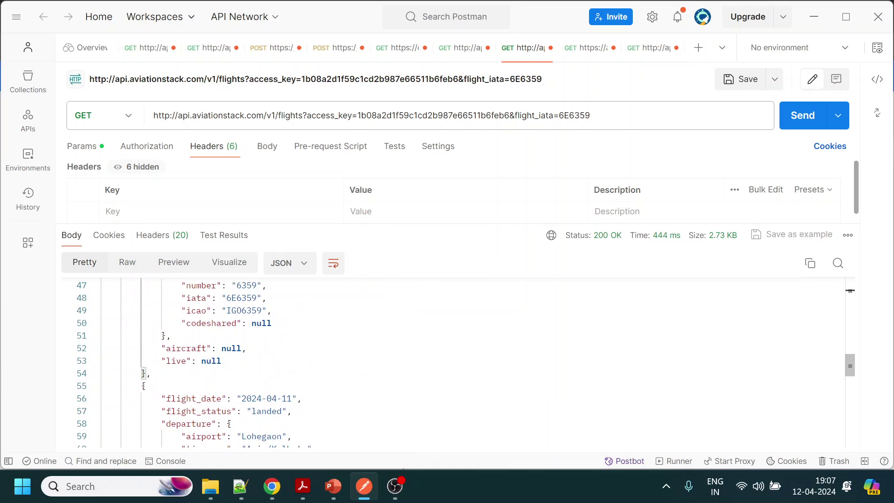
scroll(146, 384, down, 2)
click(146, 333)
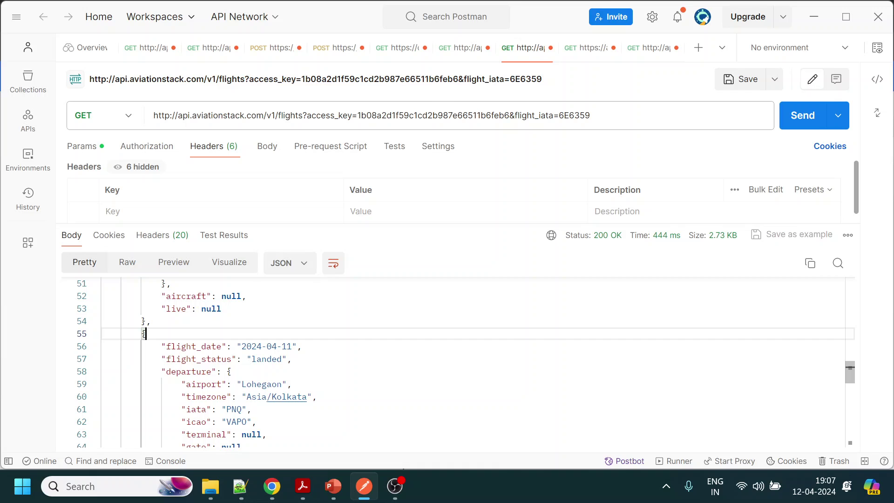
scroll(145, 333, down, 6)
double_click(200, 337)
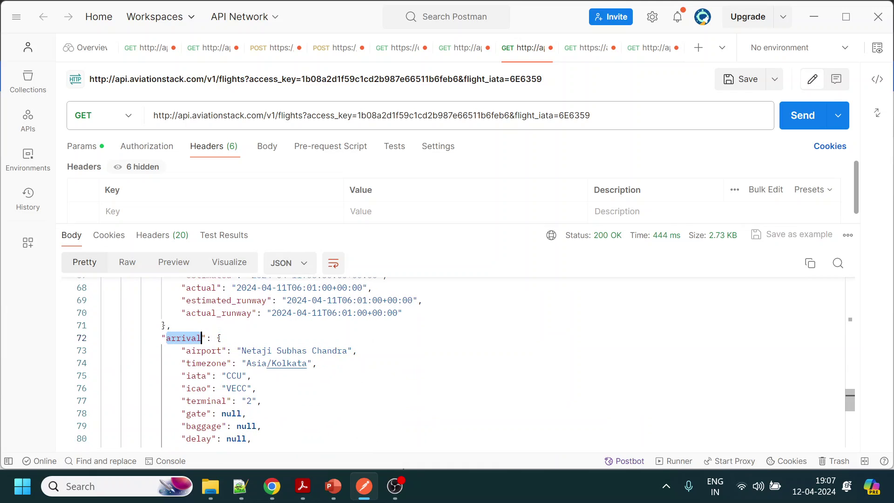
double_click(210, 438)
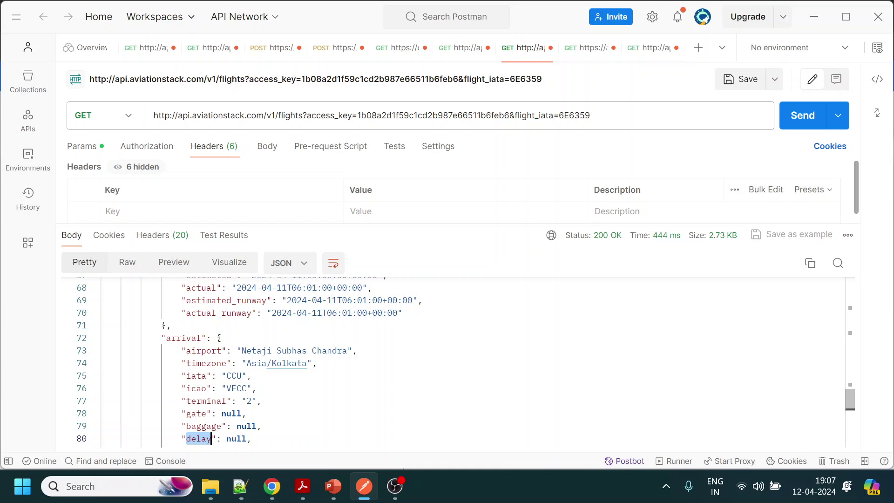
double_click(246, 438)
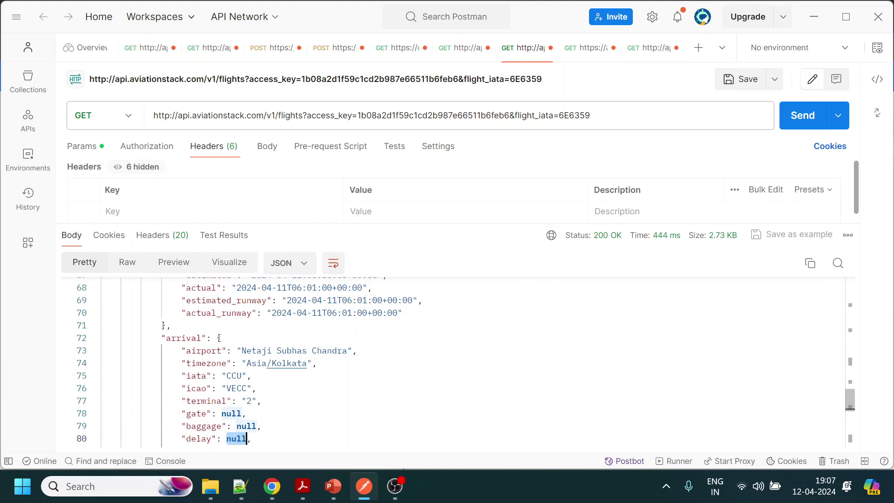
- Examine the arrival delay value of the first flight record in the Postman response for comparison
click(273, 487)
click(273, 487)
click(325, 338)
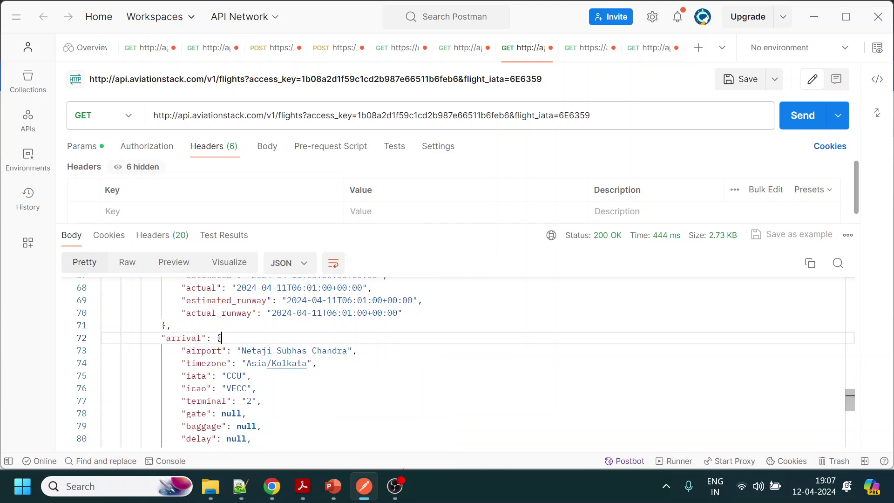
scroll(325, 339, up, 5)
scroll(325, 339, up, 7)
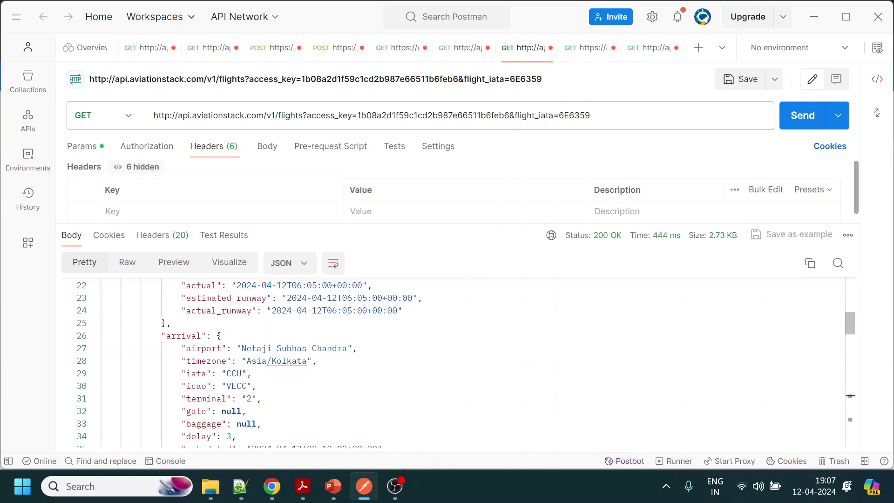
scroll(326, 338, down, 1)
double_click(175, 283)
double_click(198, 384)
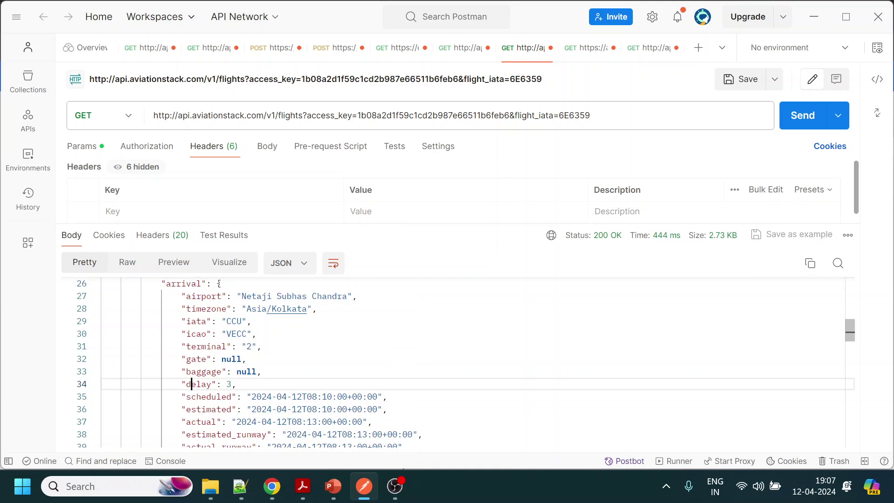
drag(236, 384, 216, 384)
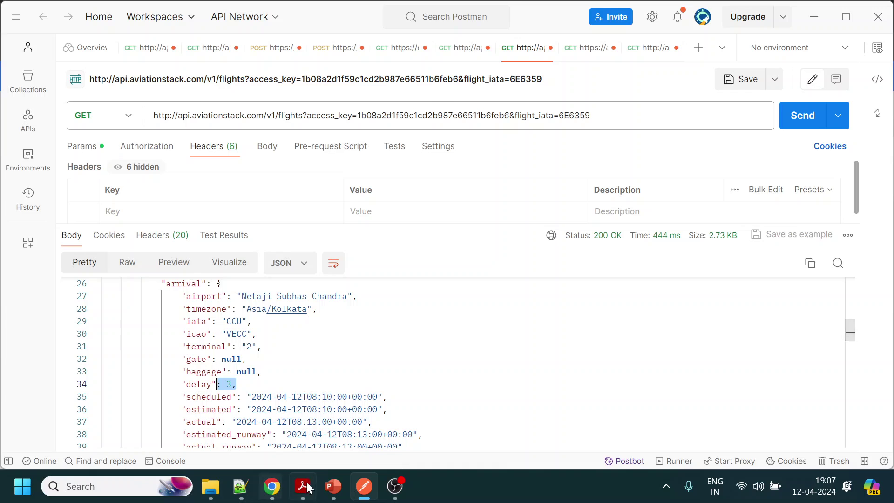
- Return to the failed run in Power Automate and reread the type mismatch in the Parse JSON error
mouse_move(276, 491)
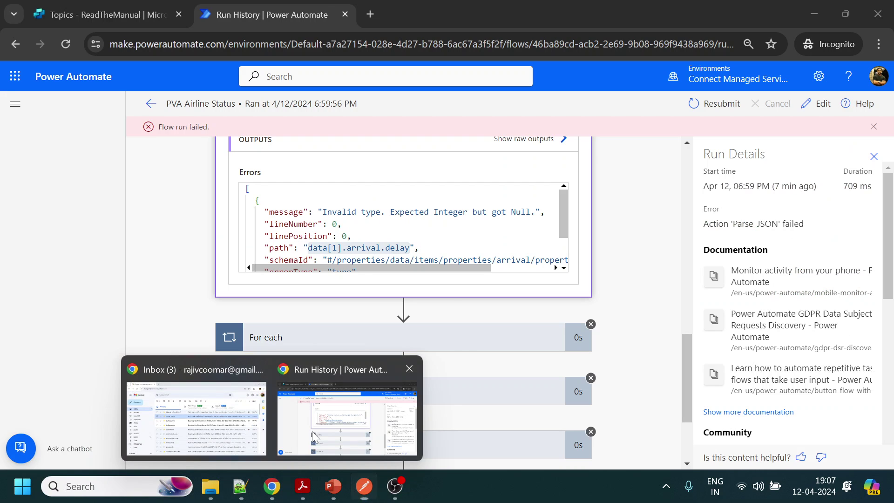
click(347, 419)
click(463, 211)
drag(390, 212, 526, 211)
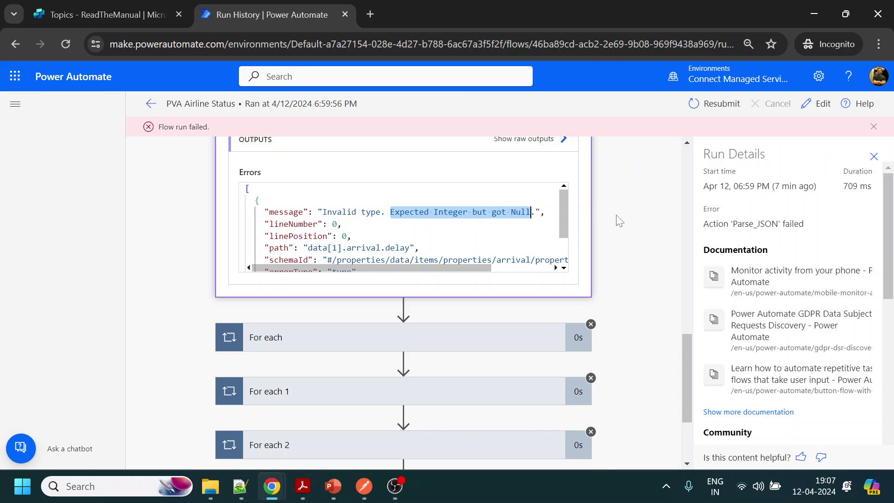
- Open the PVA Airline Status flow for editing and check the first flight's arrival baggage value in Postman
click(818, 105)
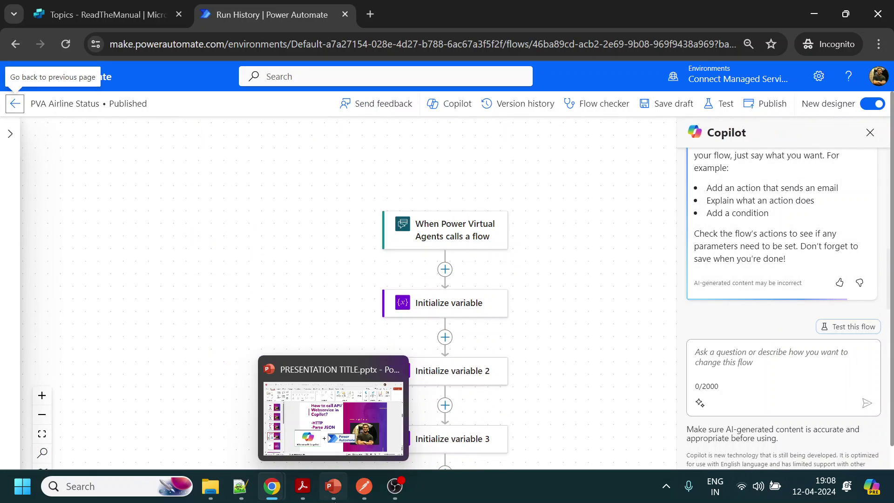
click(364, 486)
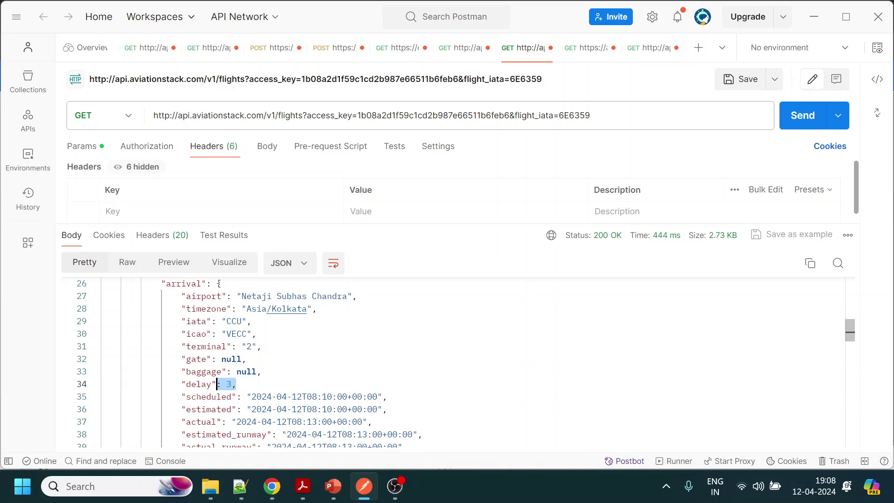
double_click(246, 371)
click(814, 17)
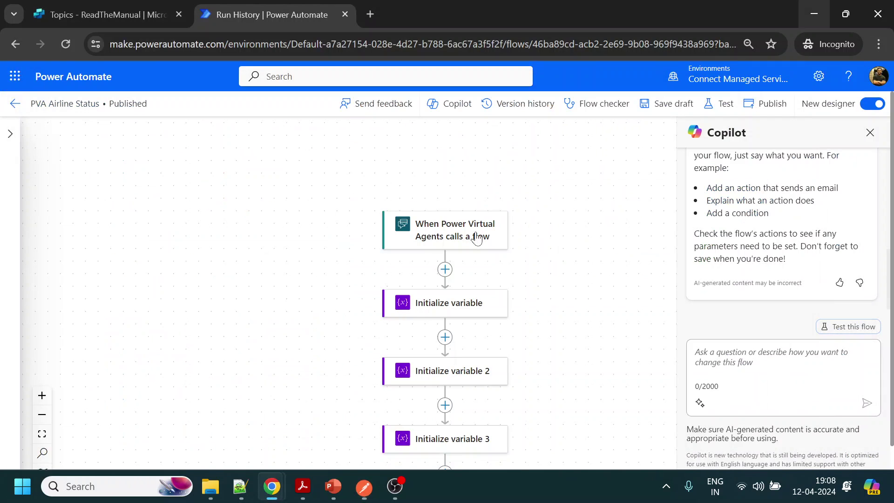
- Review the arrival delay property in the Parse JSON schema and publish the flow
scroll(513, 370, down, 5)
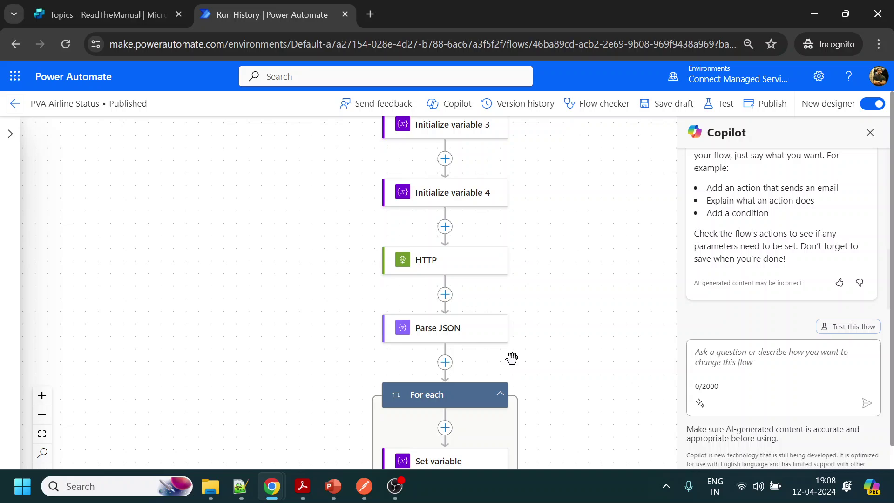
click(465, 337)
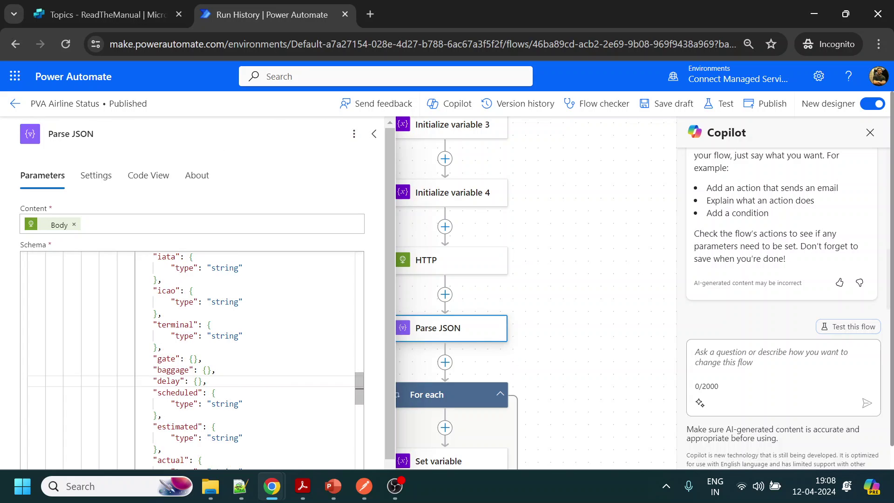
scroll(192, 358, up, 1)
double_click(200, 416)
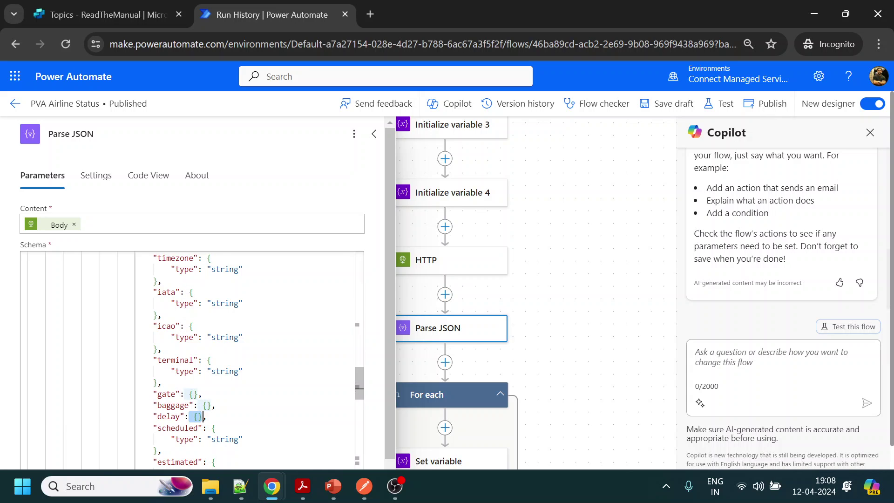
click(574, 208)
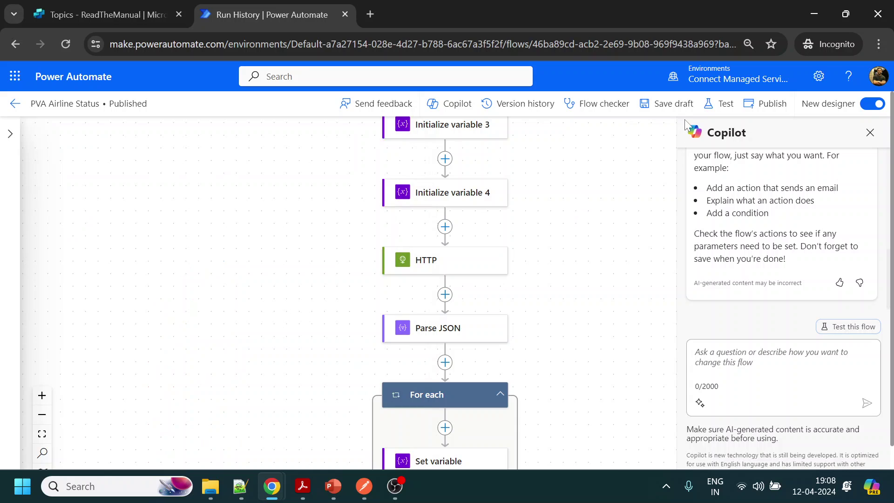
click(764, 105)
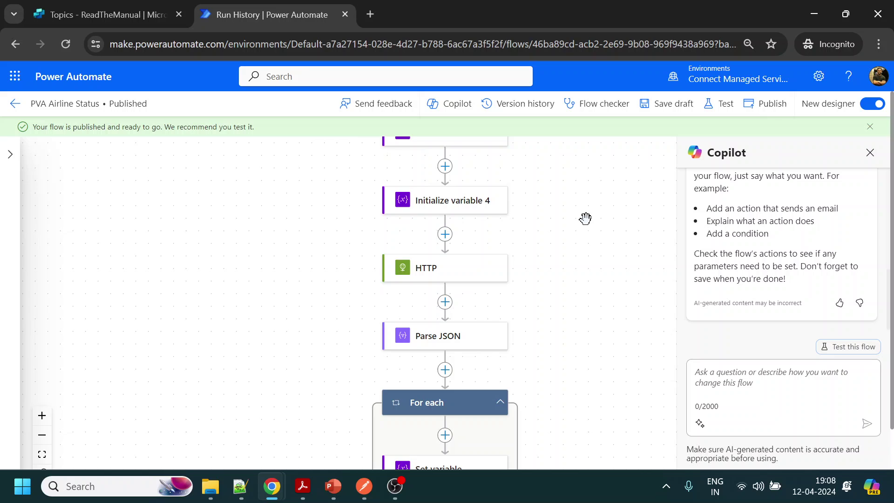
- Switch to the Copilot Studio topic and send "flight status" in the test chat
click(46, 19)
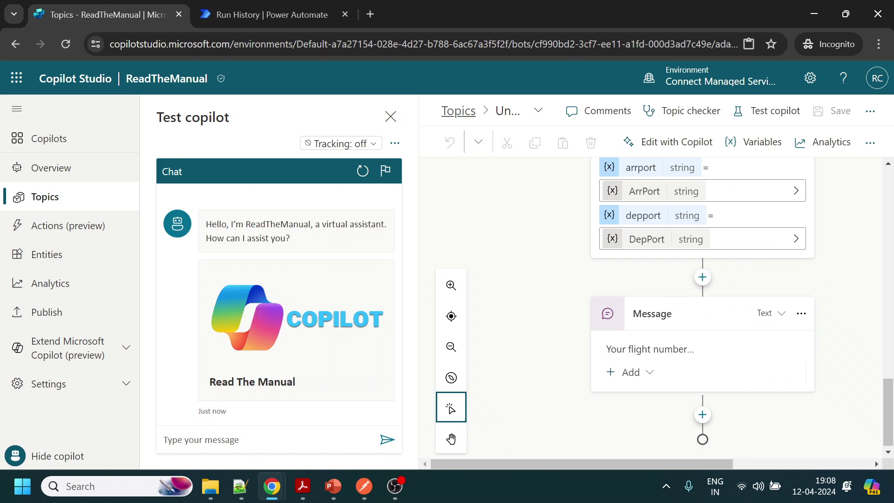
click(254, 447)
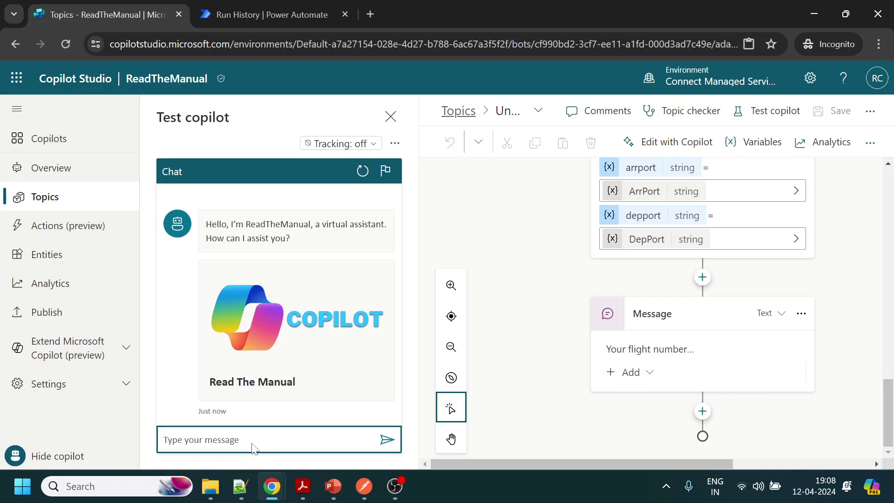
text(flight status)
key(Return)
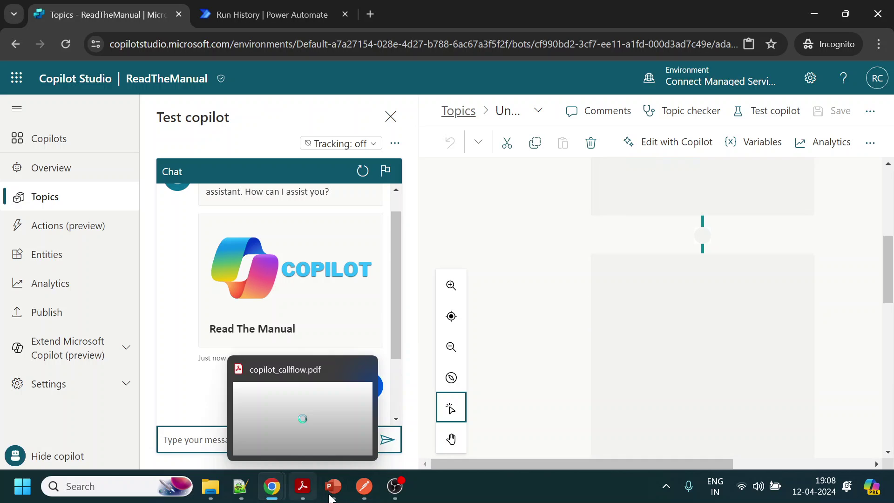
- Copy flight number 6E6359 from the Postman request URL and send it as the reply in the test chat
click(364, 486)
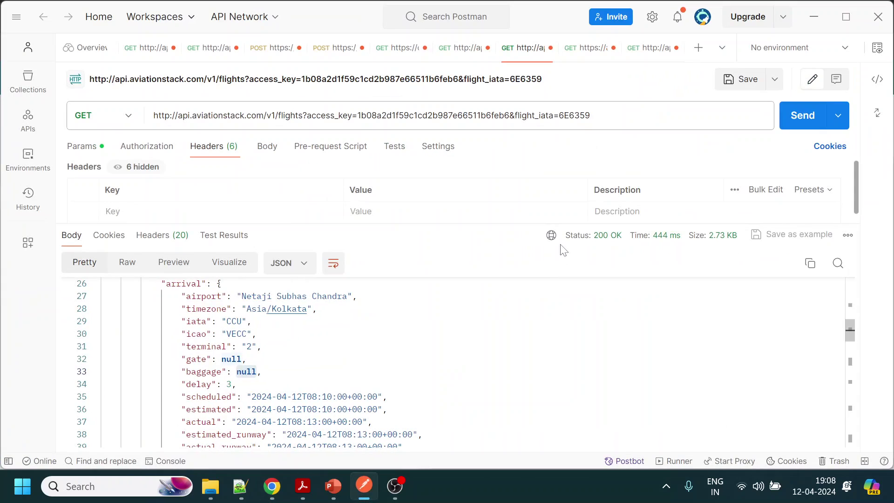
double_click(577, 122)
key(ctrl+c)
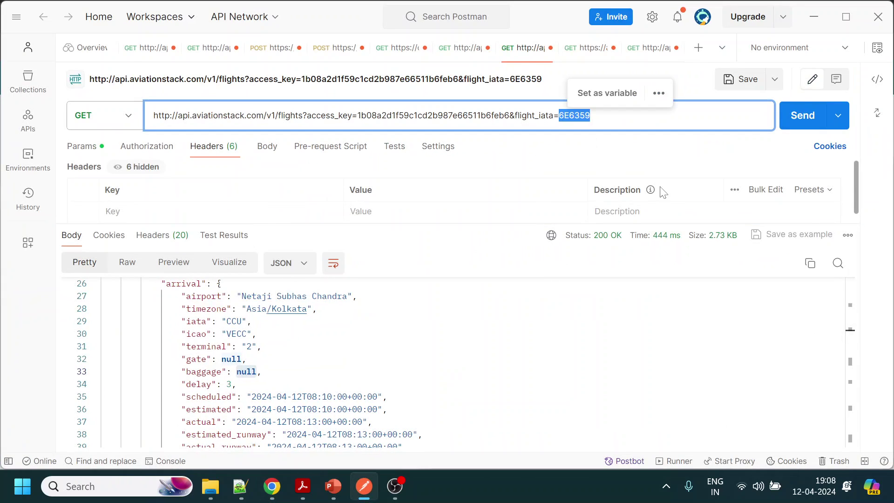
click(271, 486)
click(268, 448)
key(ctrl+v)
key(Return)
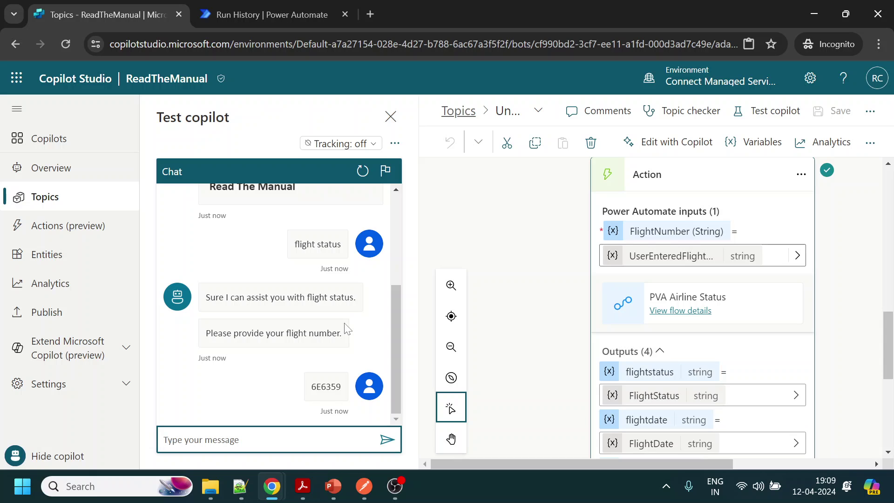
- Resend the flight 6E6359 request in Postman to check the API, and return to the Copilot Studio test chat
click(364, 486)
click(791, 119)
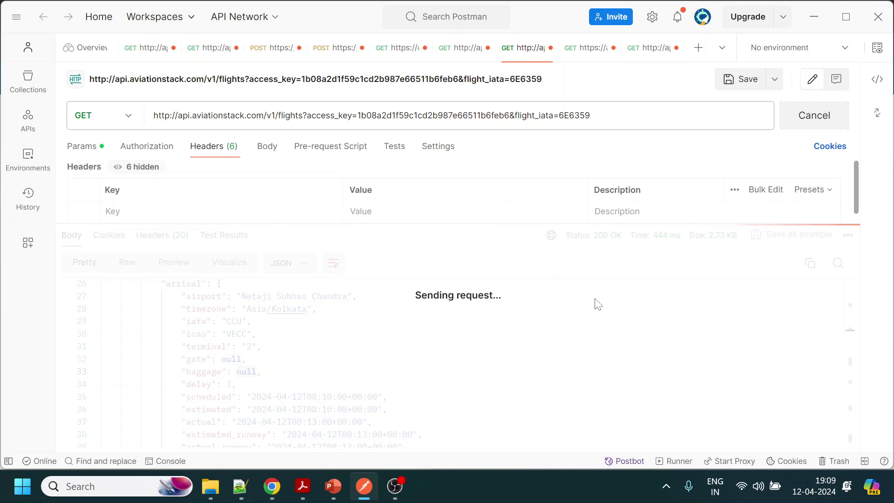
click(814, 17)
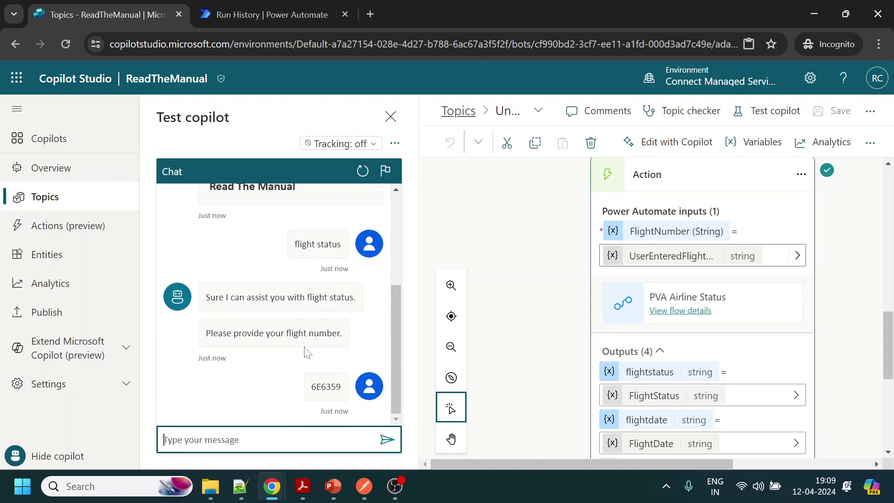
- Switch to Power Automate and check the 28-day run history on the PVA Airline Status flow's details page
click(312, 16)
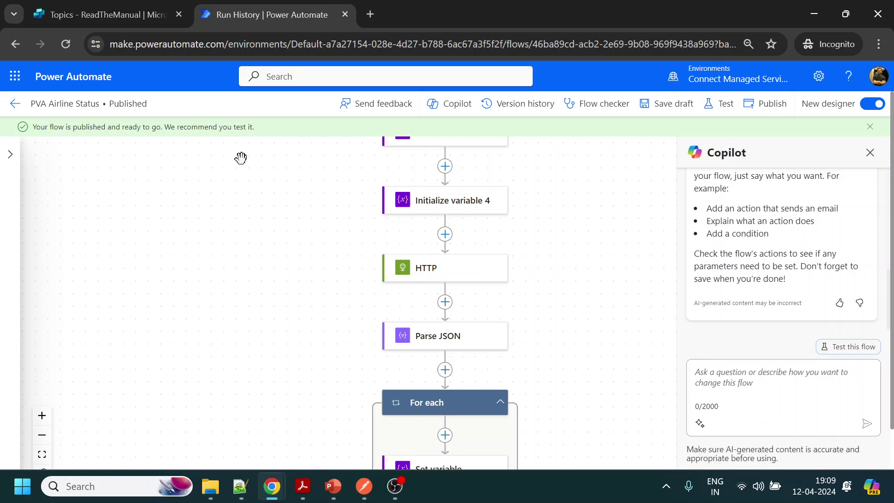
click(14, 103)
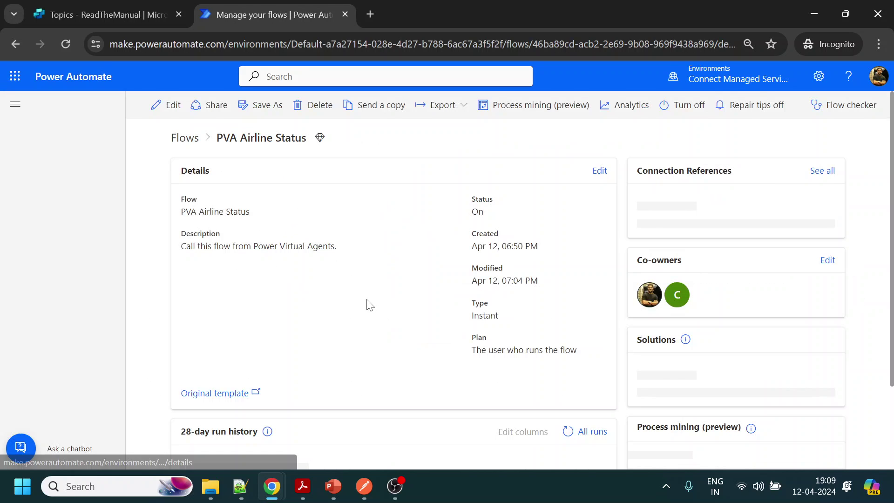
scroll(396, 317, down, 1)
scroll(416, 322, down, 2)
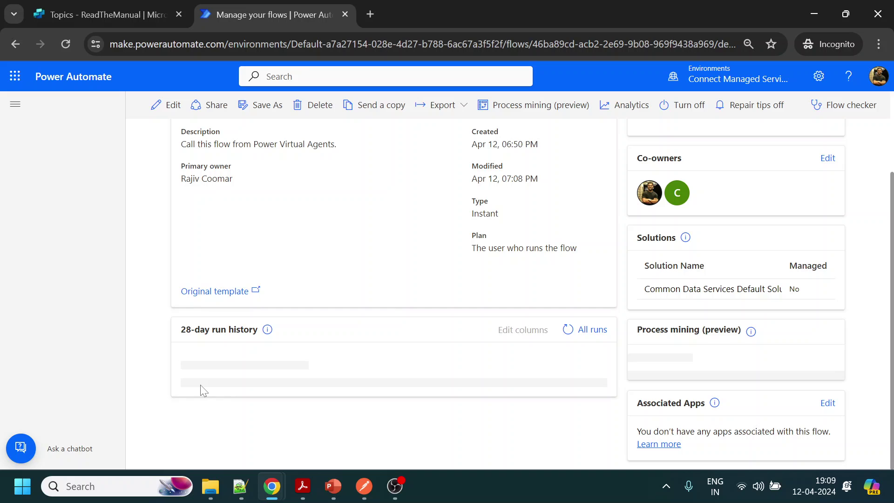
mouse_move(678, 195)
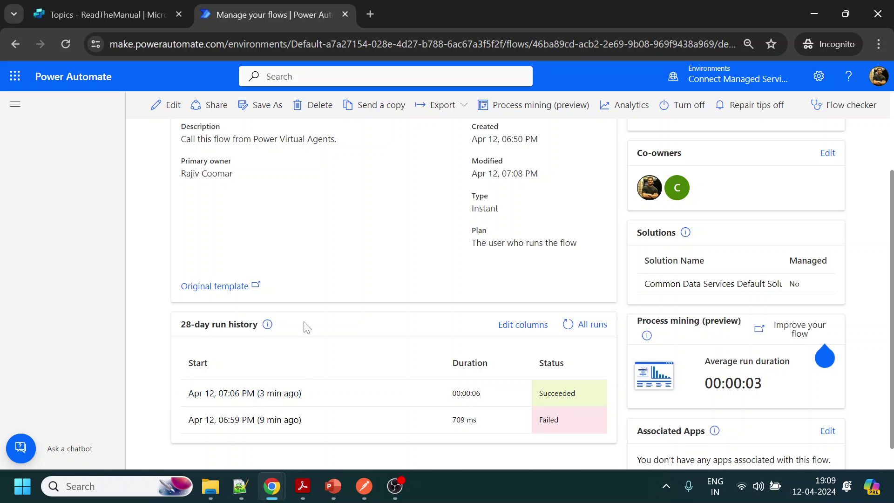
- Return to Copilot Studio and examine the status and date in the test chat's reply for flight 6E6359
click(128, 15)
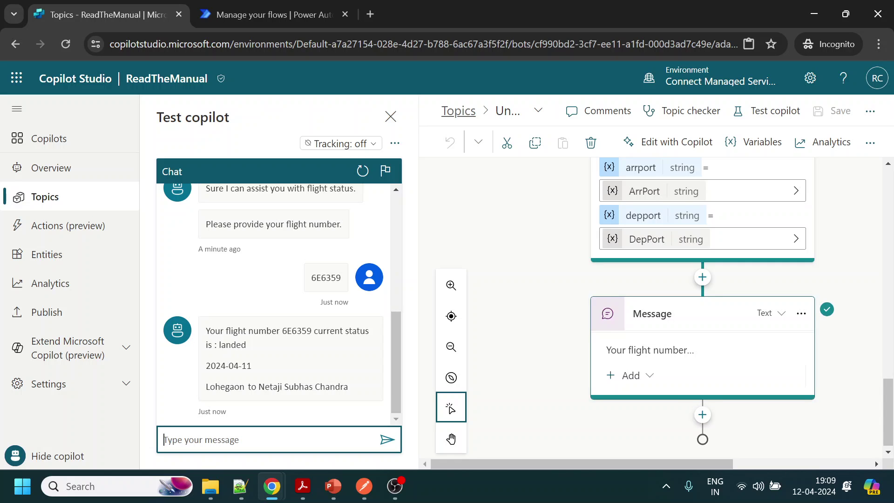
drag(206, 330, 247, 345)
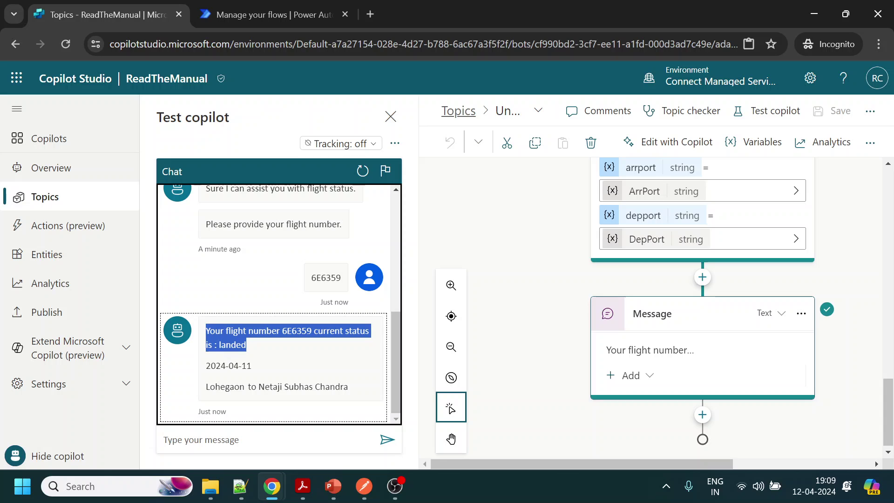
drag(206, 366, 254, 367)
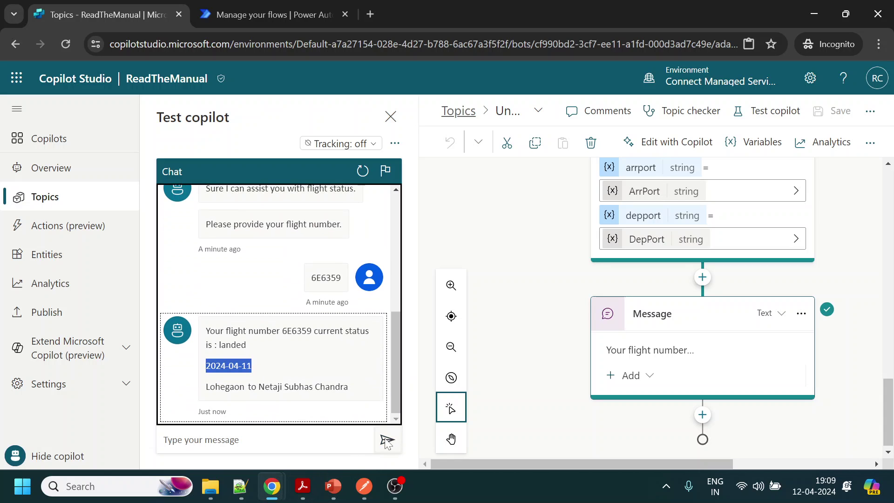
- Review the flight status branch in copilot_callflow.pdf in Acrobat Reader, and view the node options below the topic's last Message in Copilot Studio
click(303, 486)
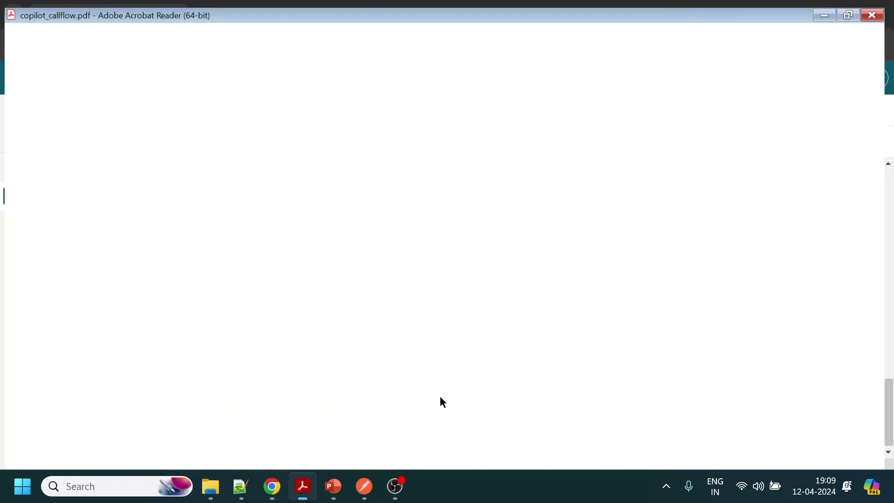
scroll(506, 352, down, 2)
scroll(506, 351, down, 3)
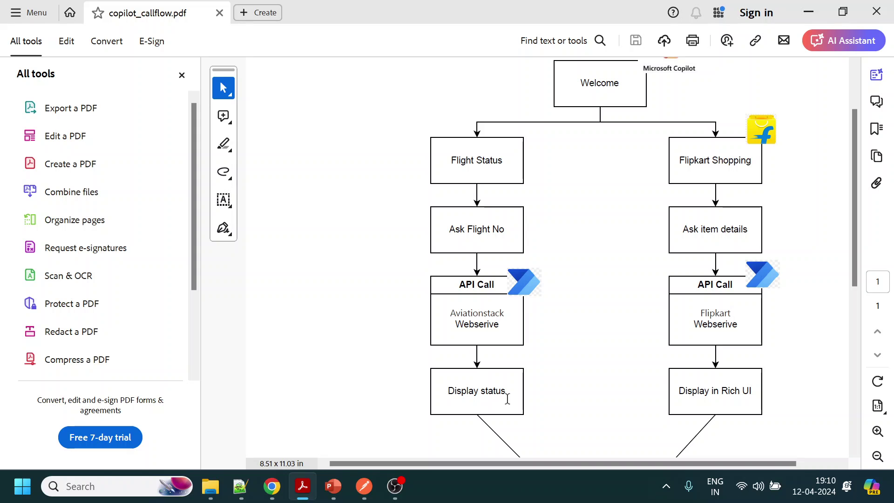
key(alt+Tab)
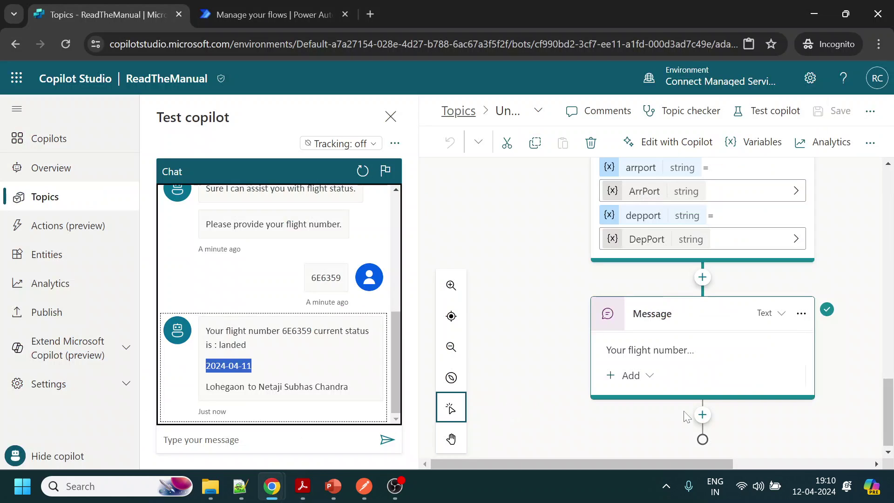
click(702, 414)
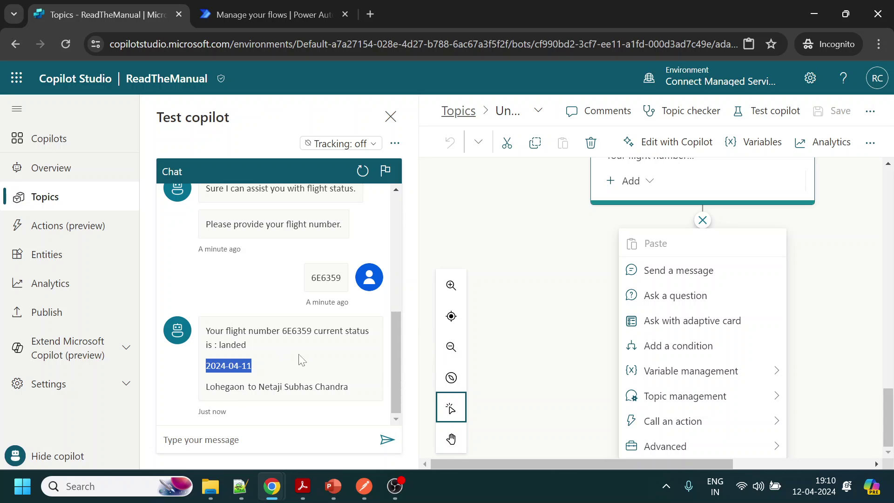
- Search the web for "adpative card microsoft" in a new browser tab
click(370, 15)
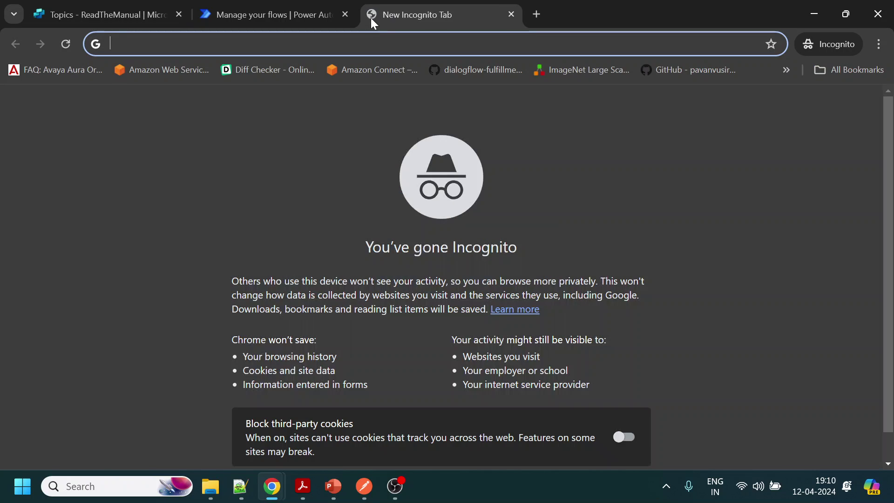
text(ad)
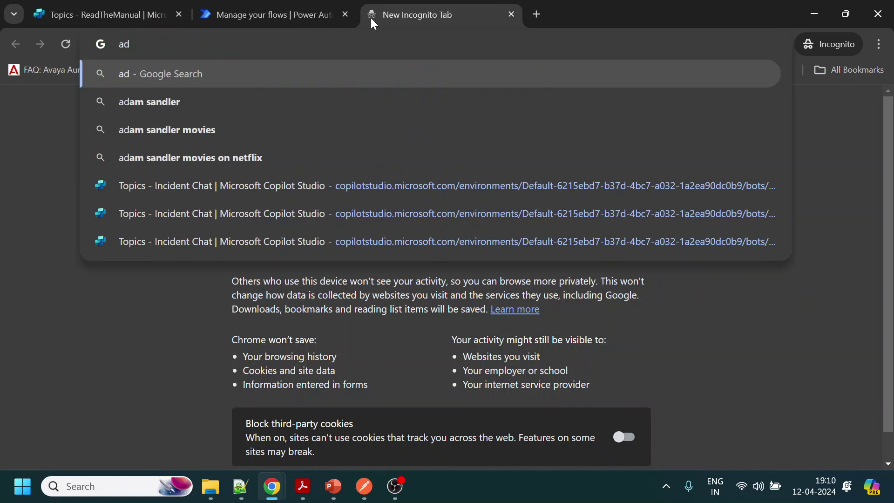
text(pative card )
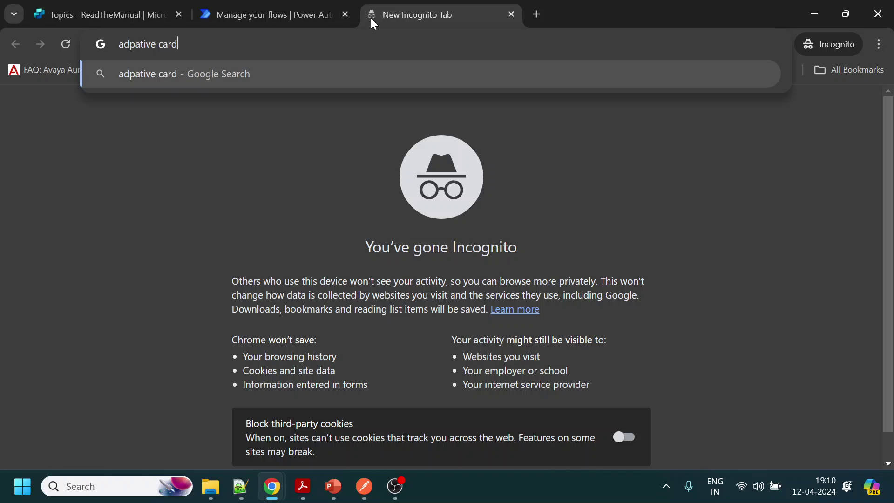
text(misc)
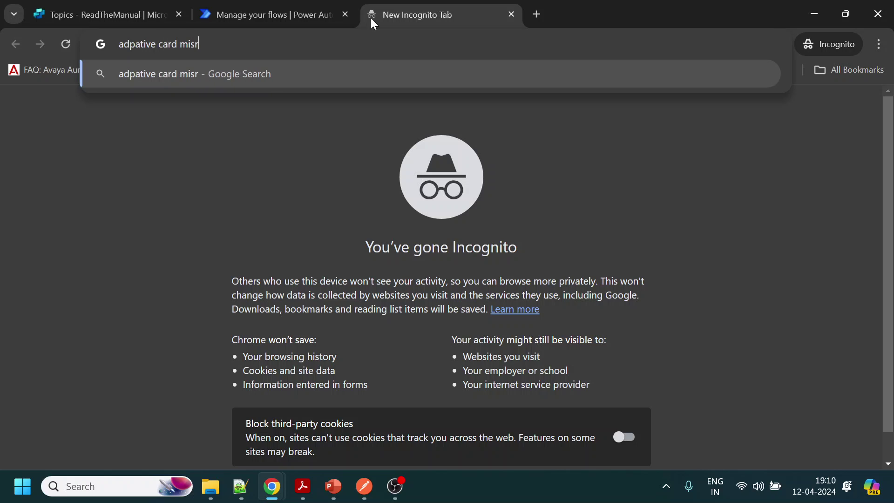
key(BackSpace)
key(BackSpace)
text(crosoft)
key(Return)
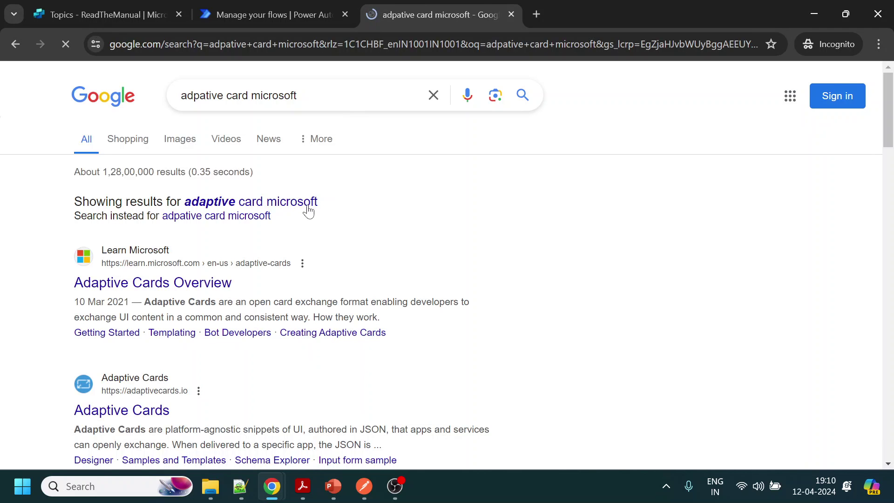
- Open the adaptivecards.io website from the search results and go to its Designer
click(176, 294)
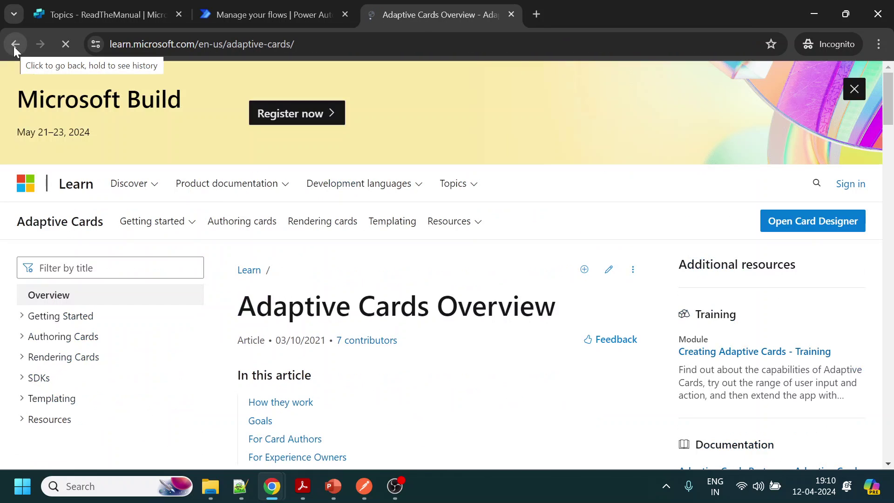
click(14, 45)
click(121, 343)
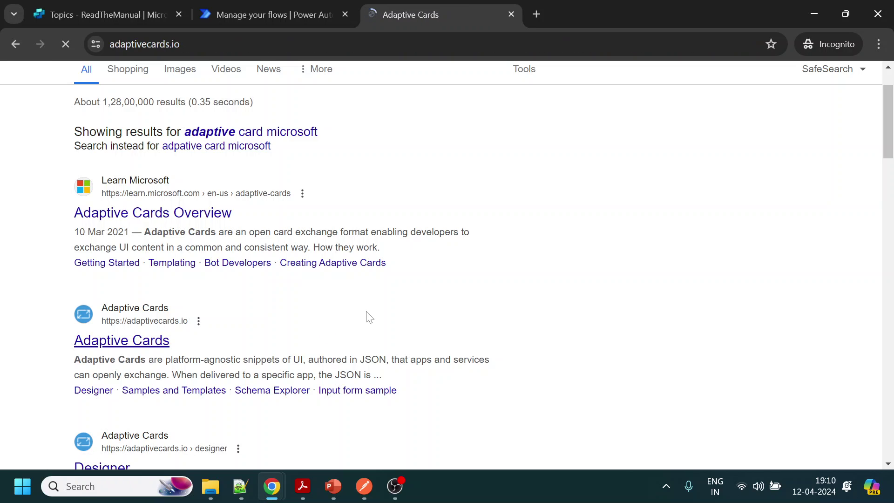
scroll(466, 289, down, 4)
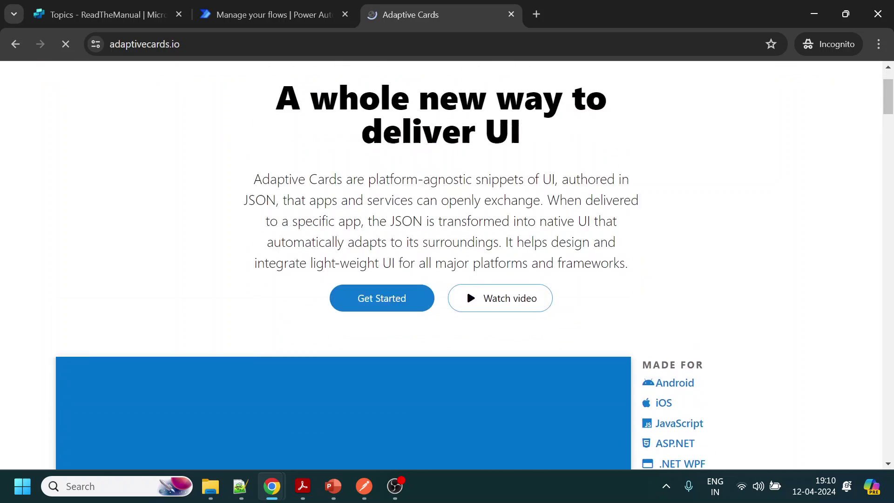
scroll(530, 262, down, 15)
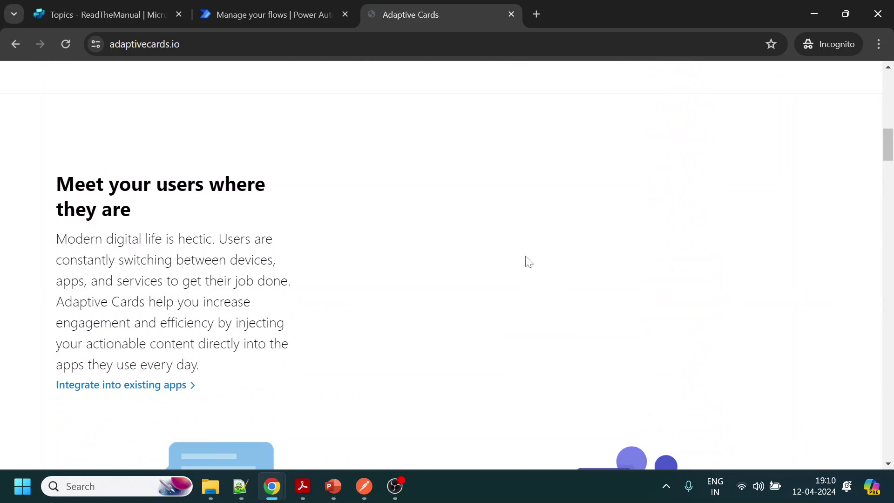
scroll(529, 261, down, 20)
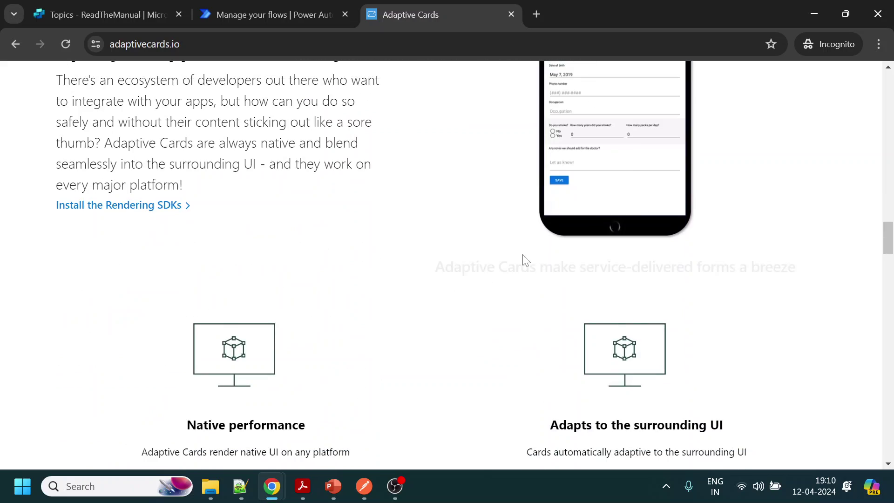
scroll(525, 260, down, 20)
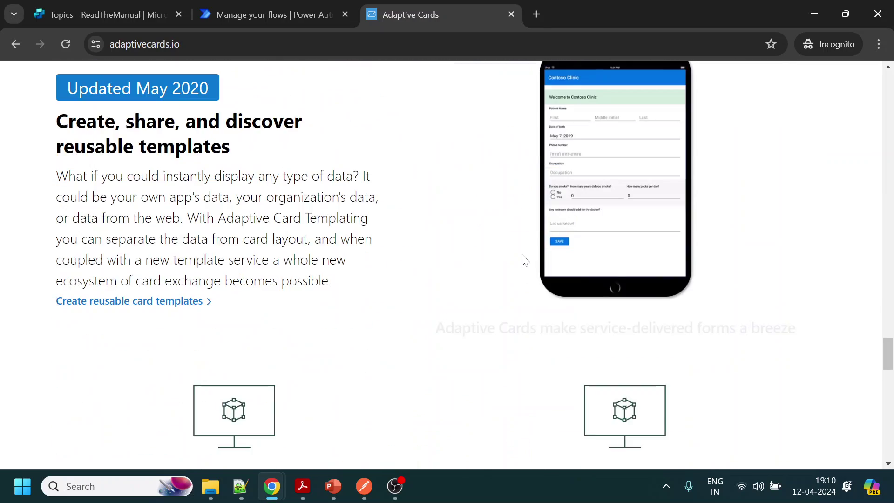
scroll(525, 259, up, 20)
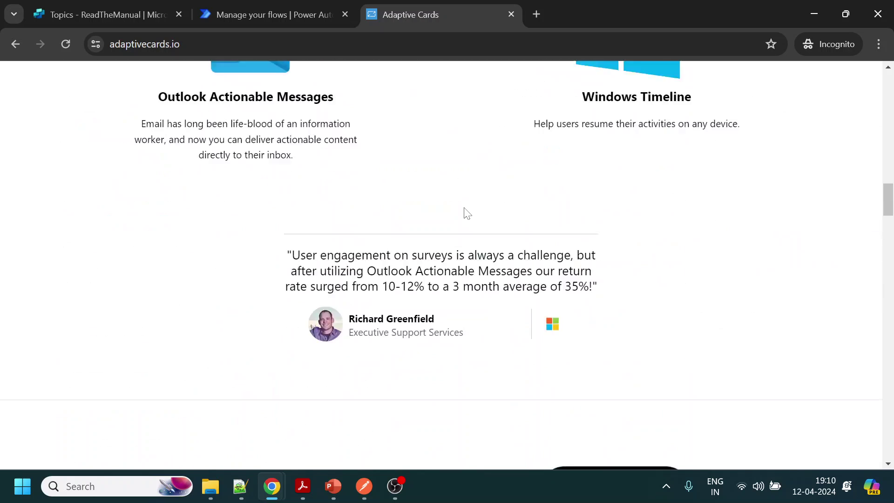
scroll(463, 209, up, 8)
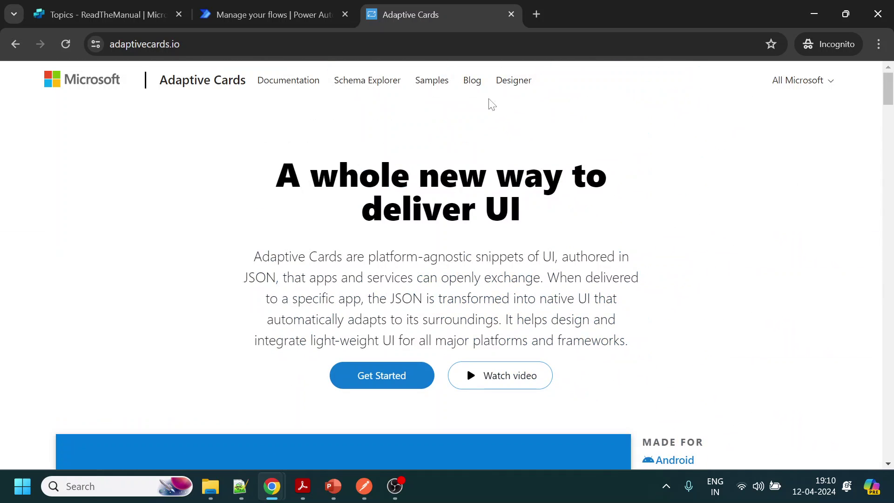
click(513, 81)
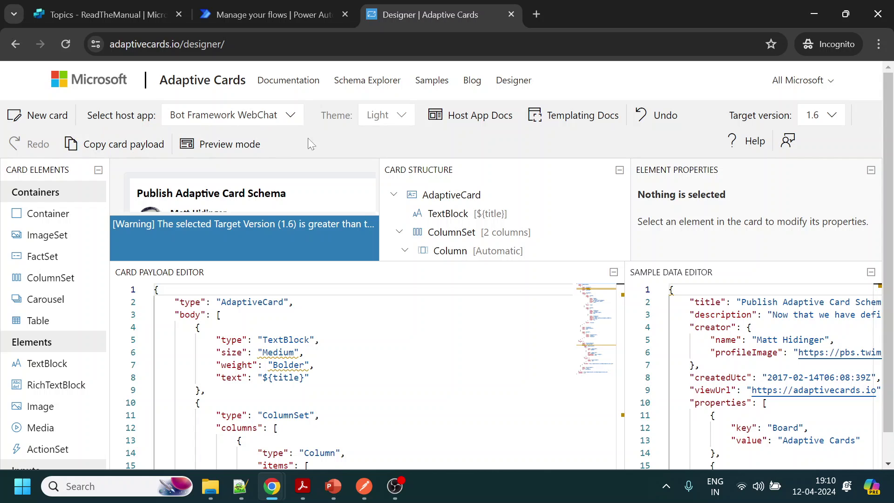
- Enlarge the card preview area in the Designer and show the sample card in Preview mode
scroll(531, 273, down, 3)
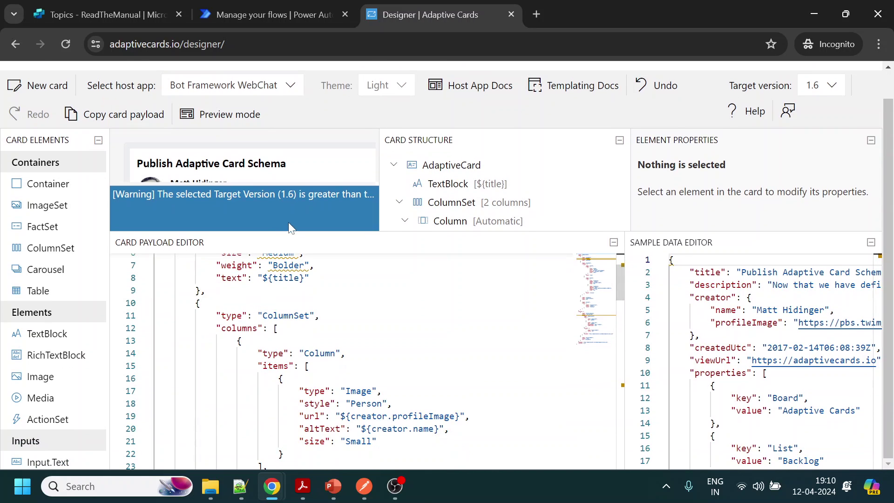
drag(313, 233, 338, 372)
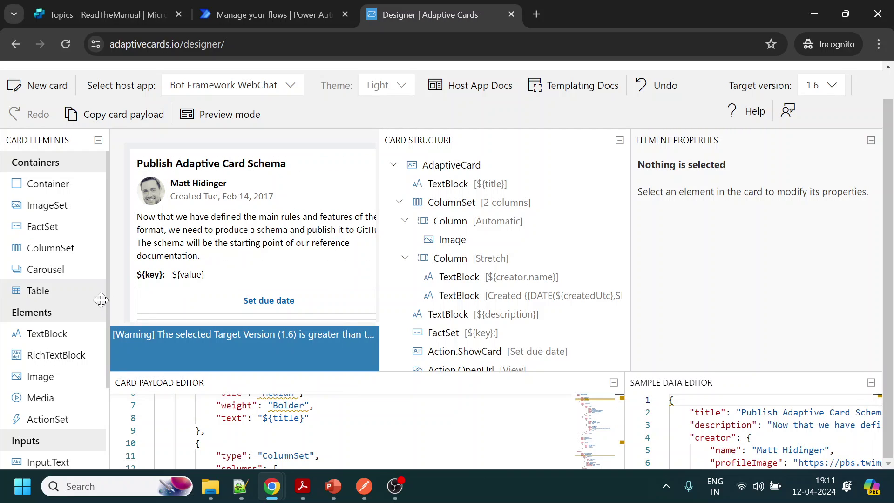
scroll(99, 303, down, 2)
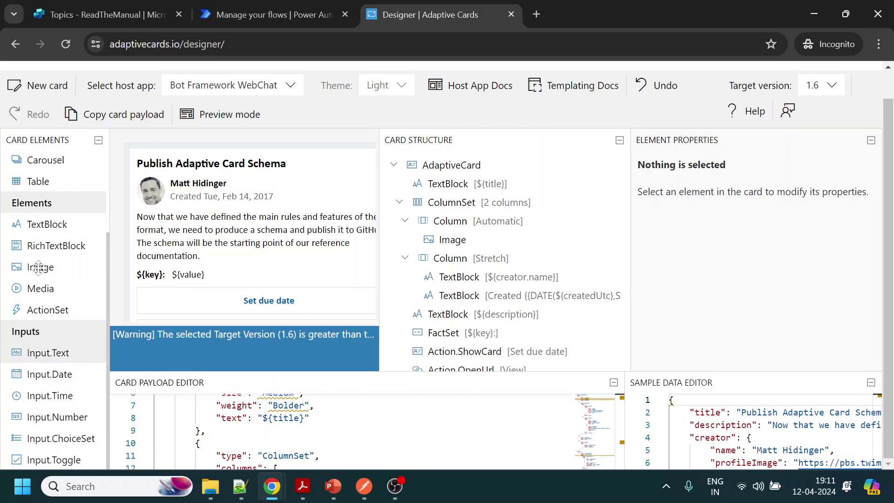
scroll(56, 231, up, 2)
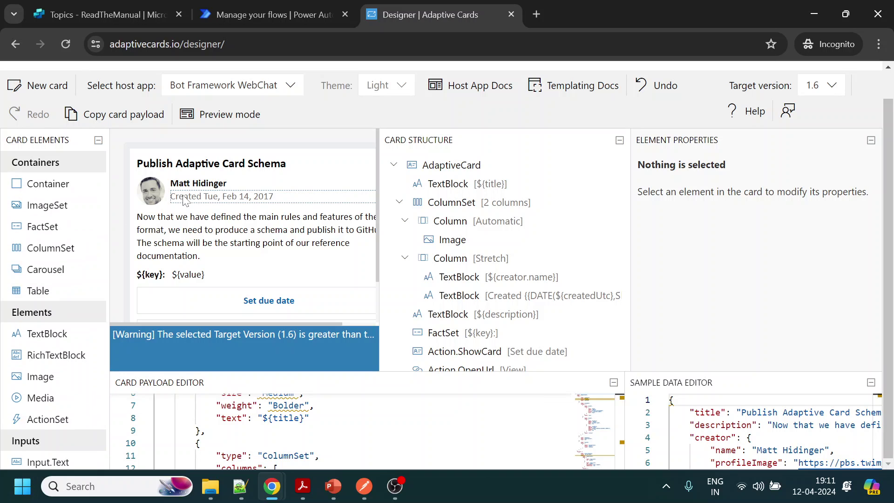
click(215, 130)
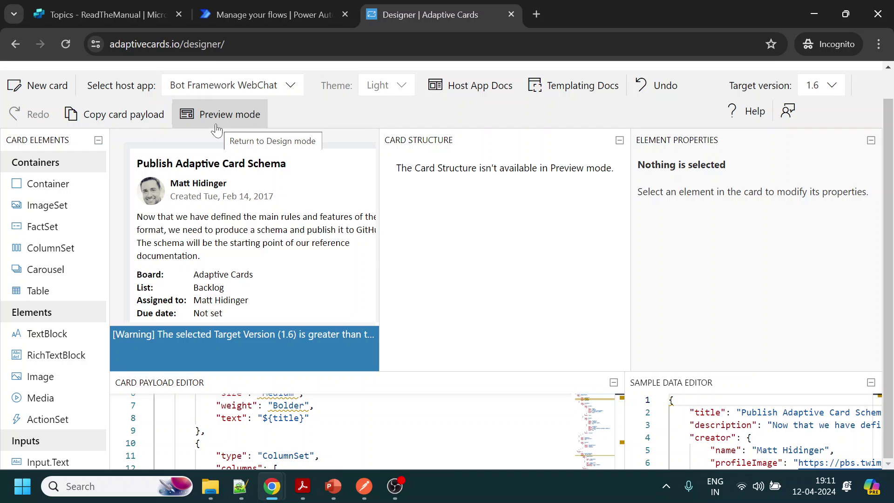
scroll(288, 156, up, 1)
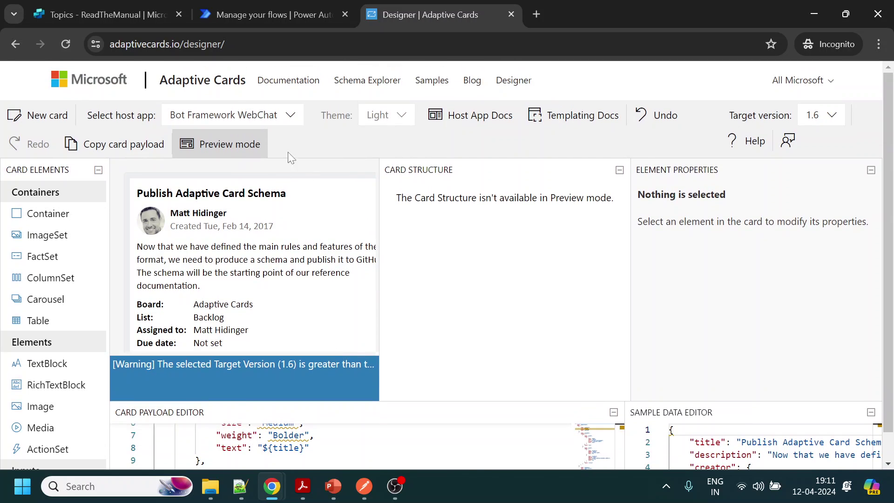
- Open the new card gallery in the Designer and look through the sample templates as far as the Flight details card
click(47, 117)
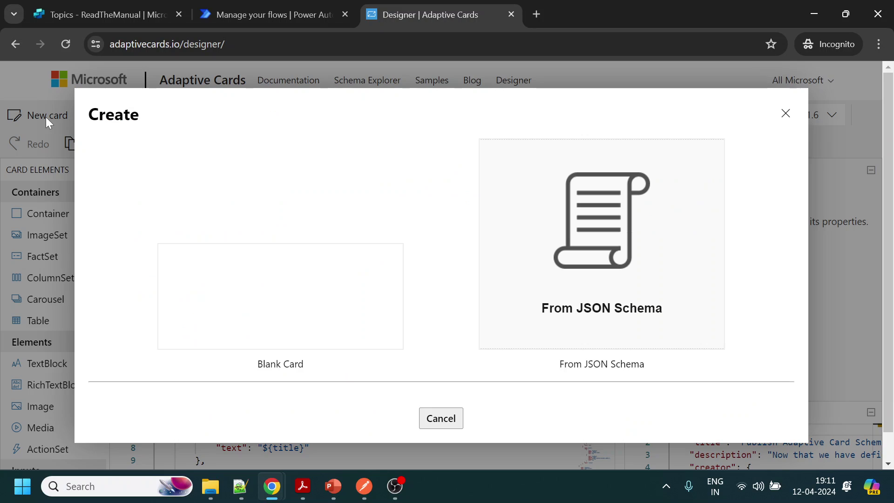
scroll(465, 256, down, 4)
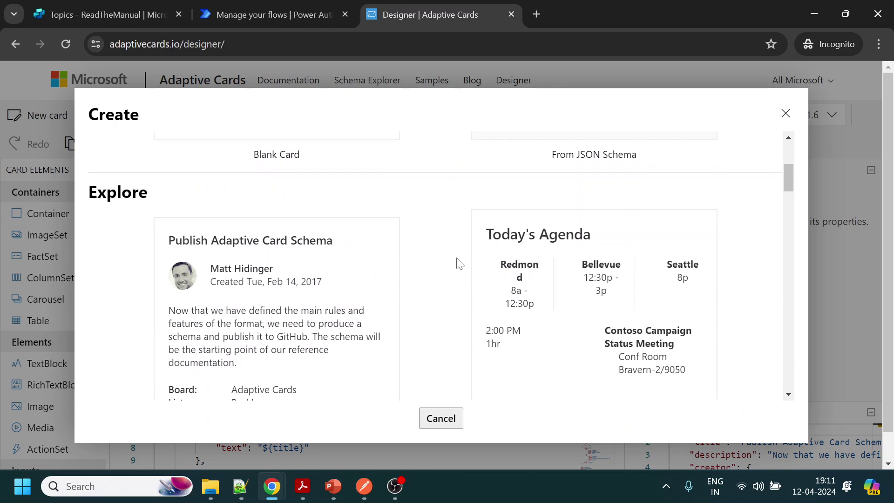
scroll(459, 263, down, 8)
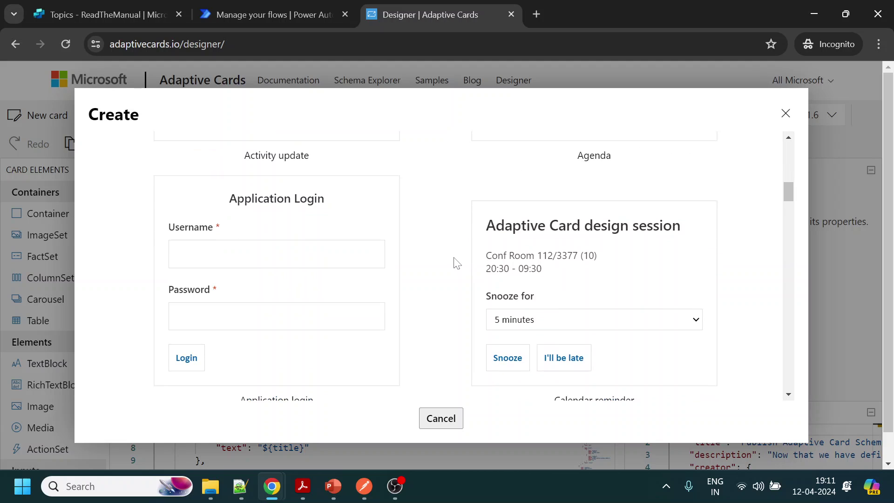
scroll(521, 275, down, 4)
scroll(486, 276, down, 2)
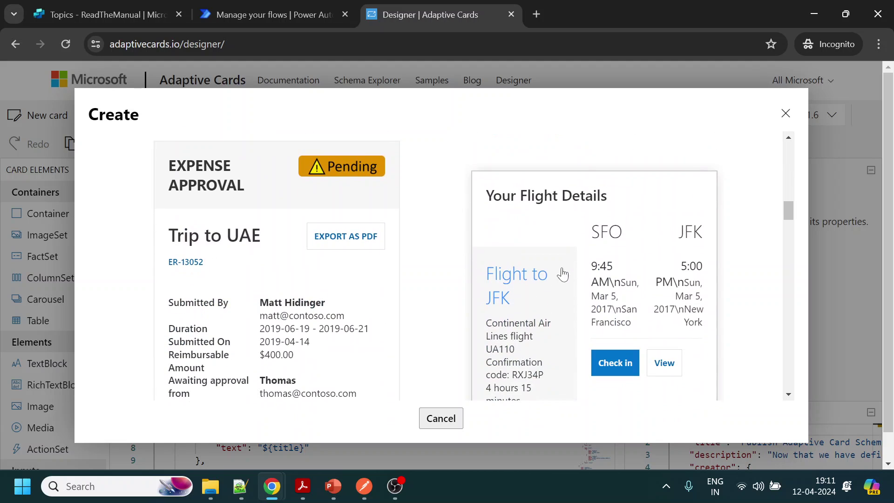
scroll(643, 220, down, 2)
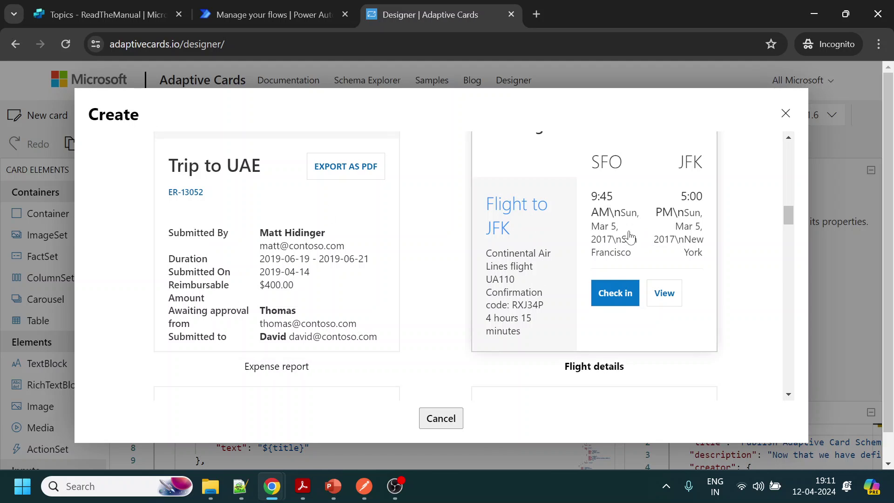
- Compare the Flight itinerary, Flight update and Flight update table sample cards in the template gallery
scroll(619, 246, down, 2)
scroll(493, 243, down, 3)
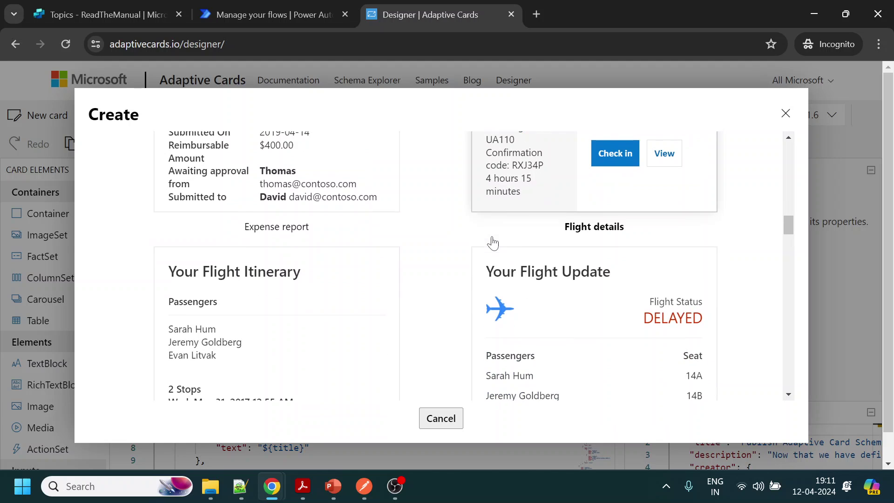
scroll(633, 262, down, 2)
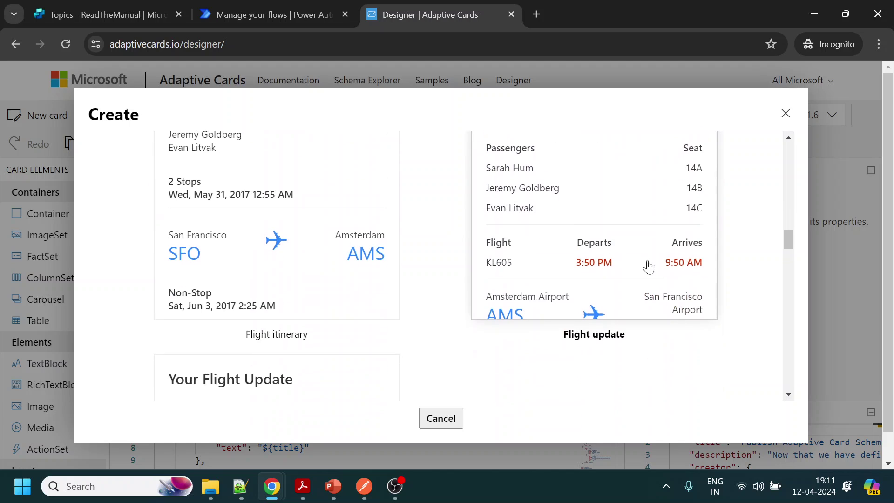
scroll(375, 256, up, 2)
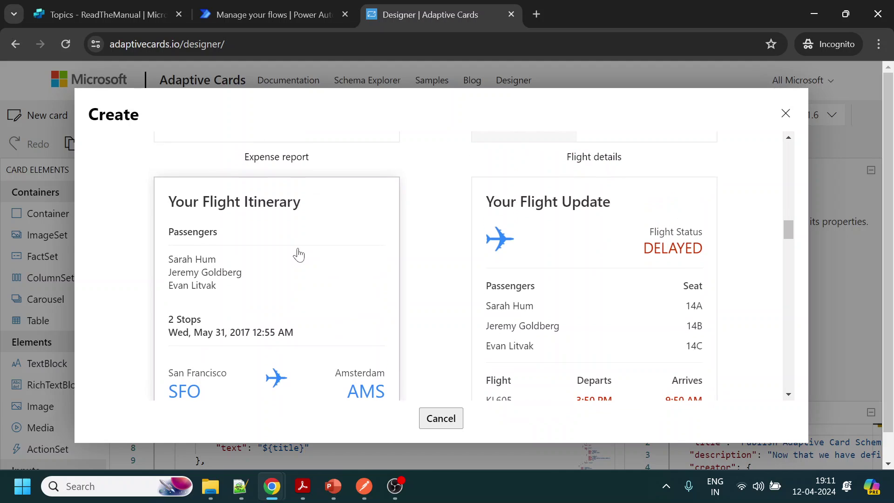
scroll(295, 253, down, 4)
scroll(587, 259, down, 7)
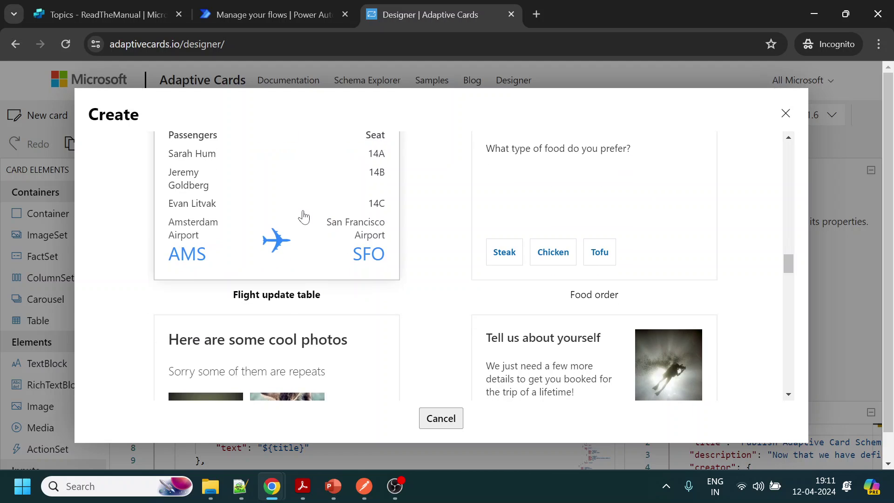
scroll(303, 215, up, 8)
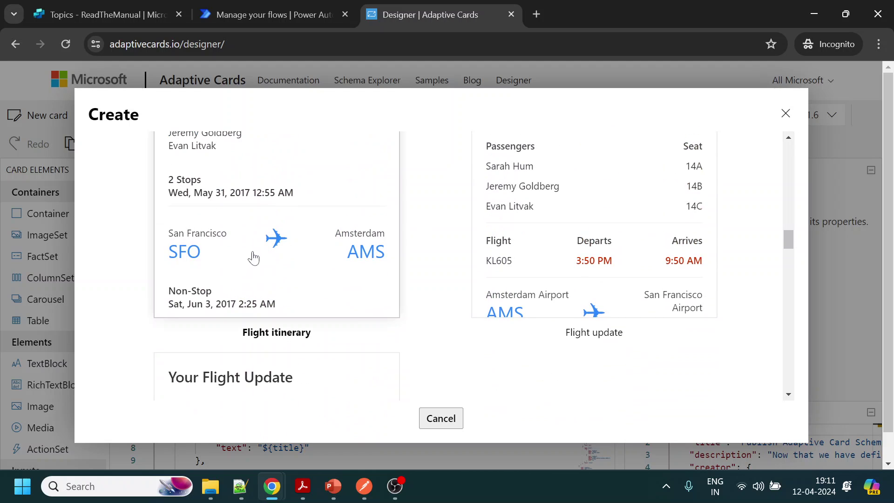
scroll(254, 258, up, 2)
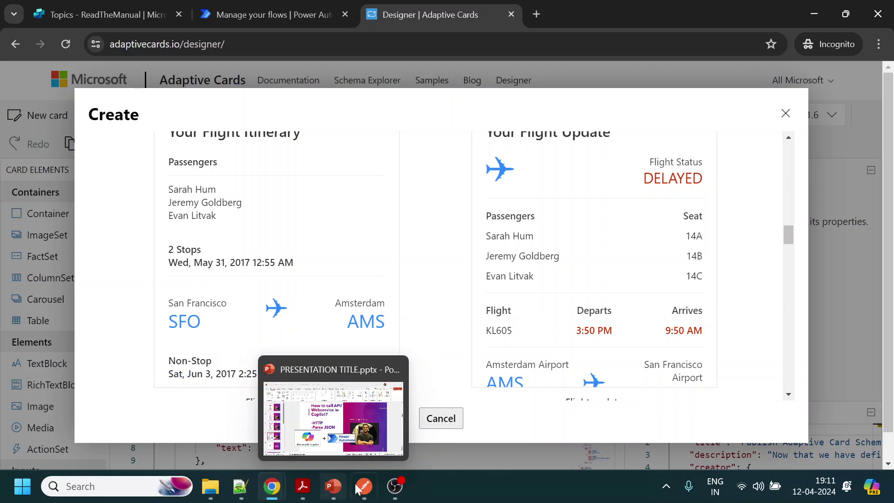
- Switch back to the Topics page in Copilot Studio
click(116, 13)
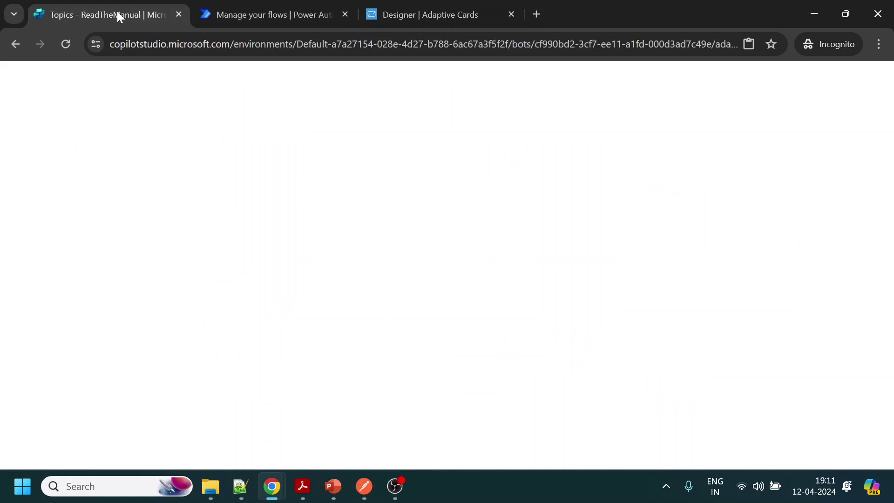